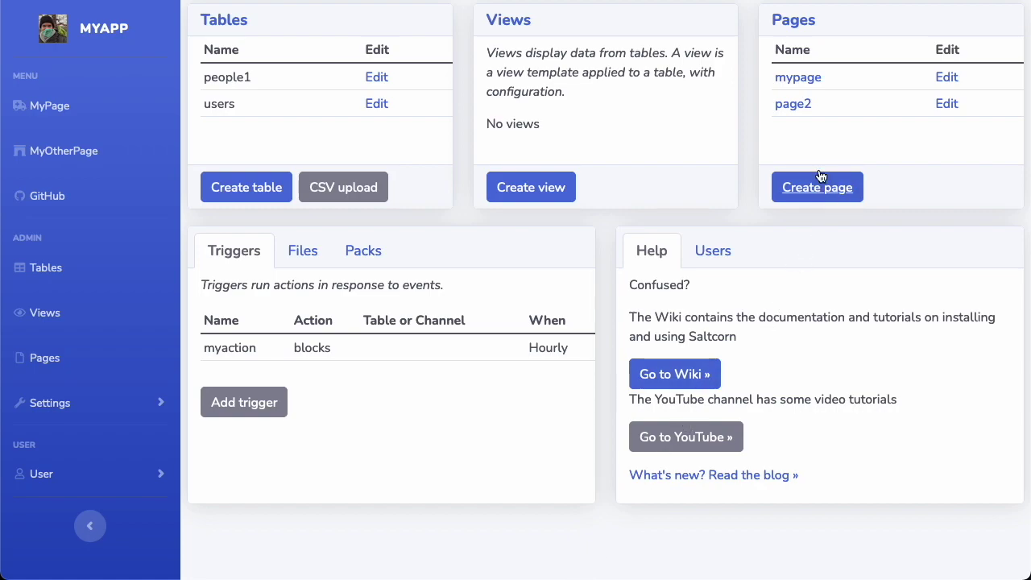
Look at the existing pages mypage and page2, returning to the dashboard after each
click(807, 83)
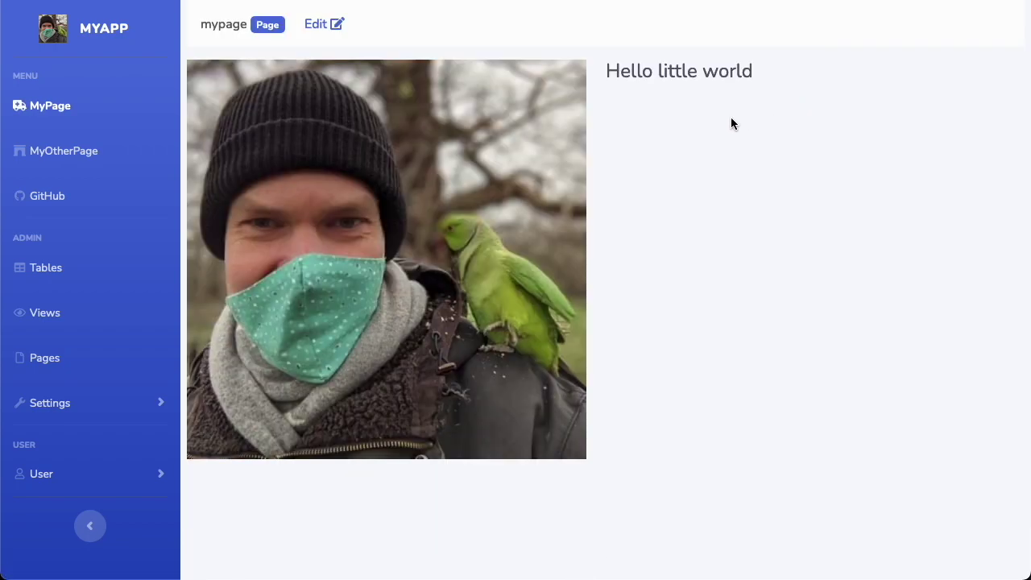
click(125, 27)
click(785, 104)
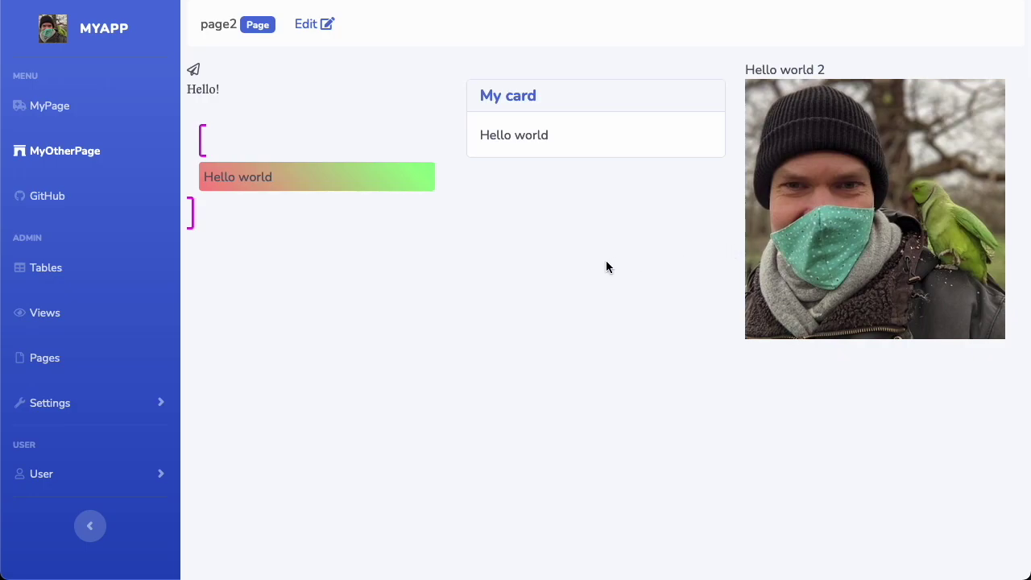
click(133, 30)
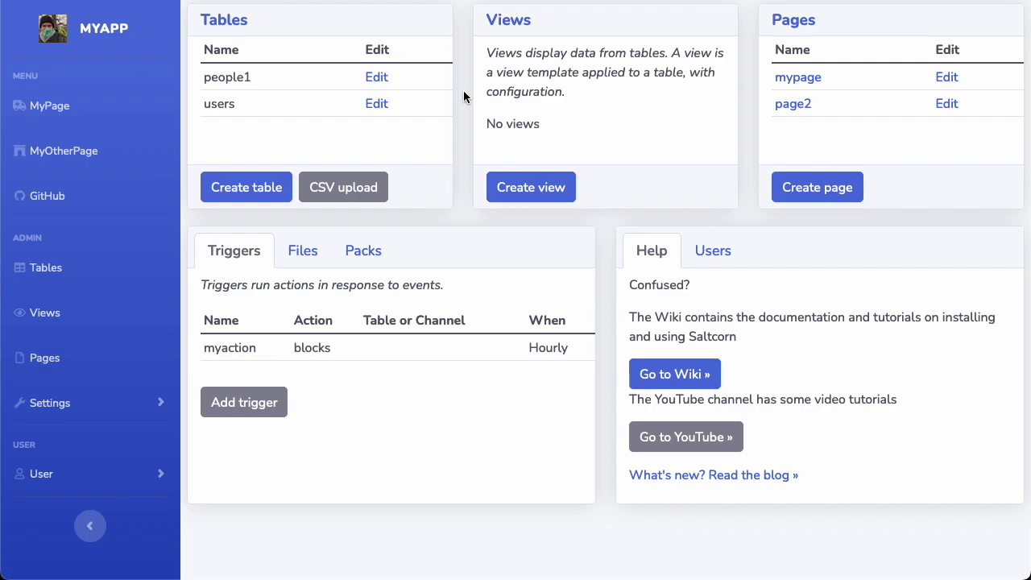
Open the people1 table's row data and widen the Address column to show the full addresses
click(370, 77)
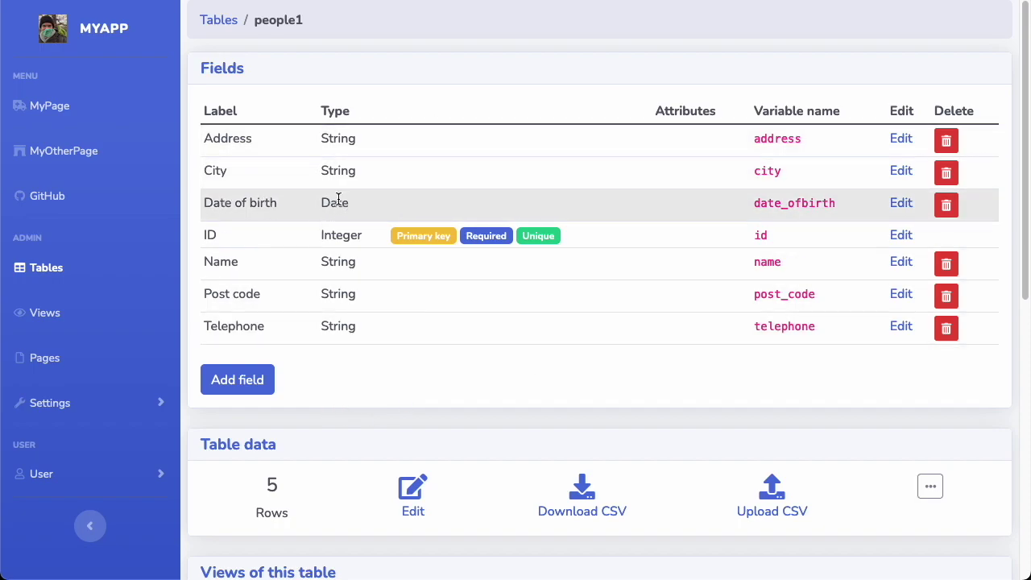
click(411, 484)
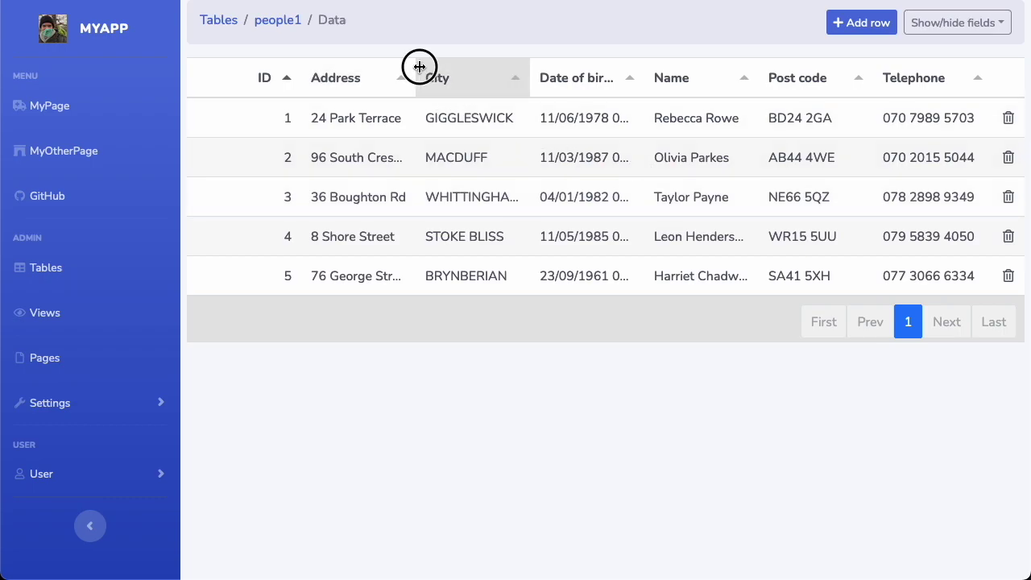
drag(414, 65, 453, 74)
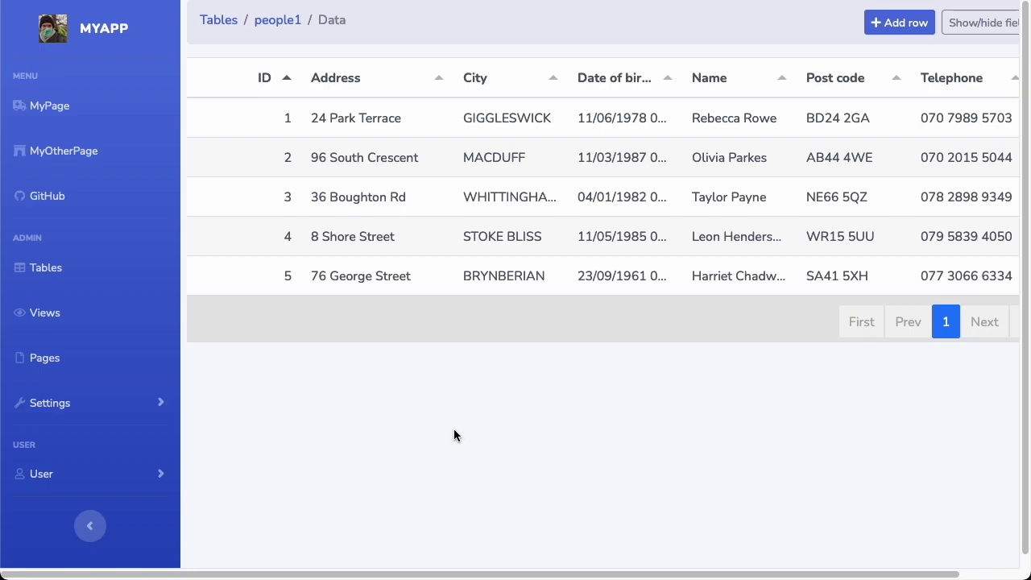
Start a new view named mylist that displays data from the people1 table
click(72, 315)
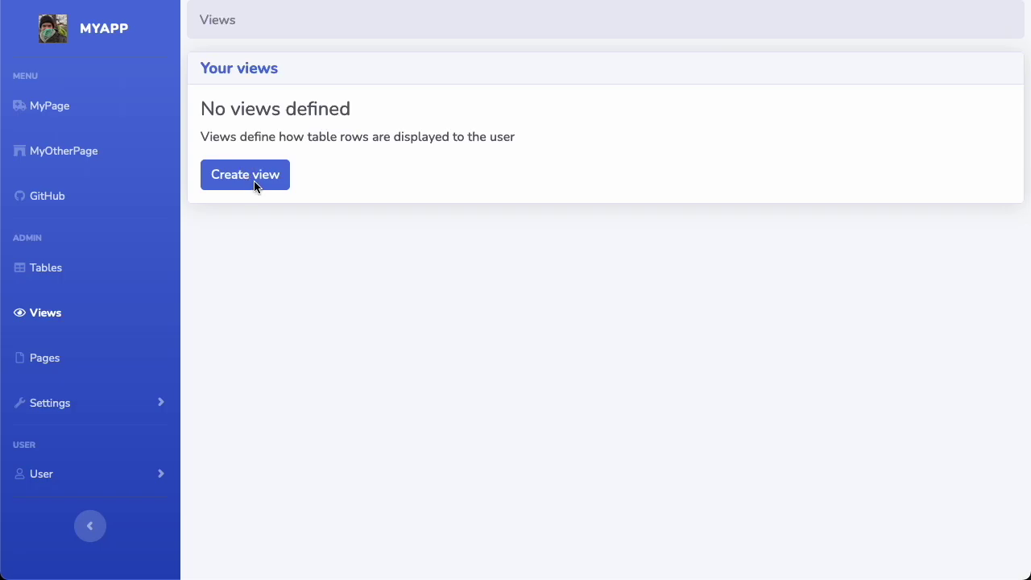
click(255, 185)
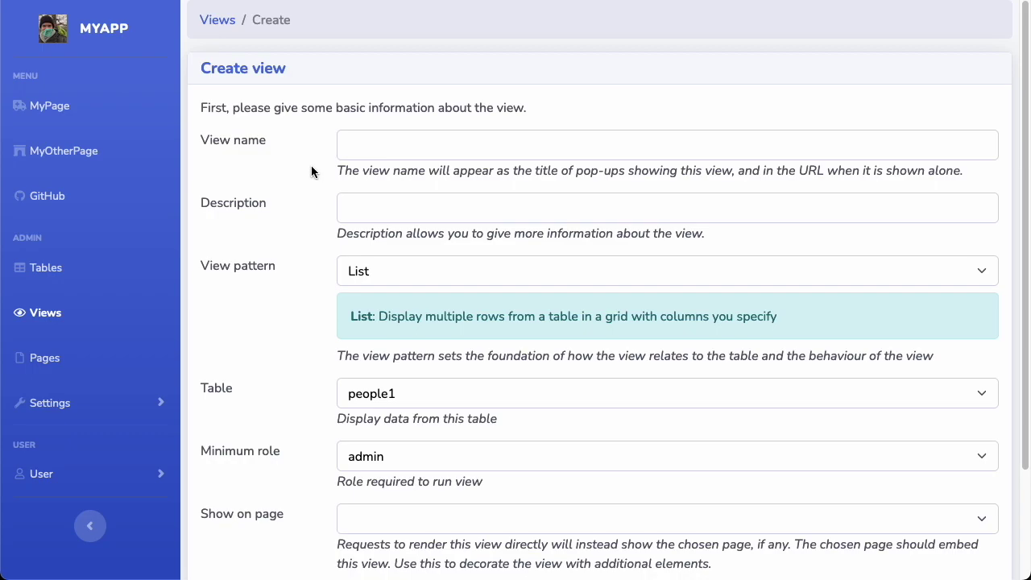
click(398, 138)
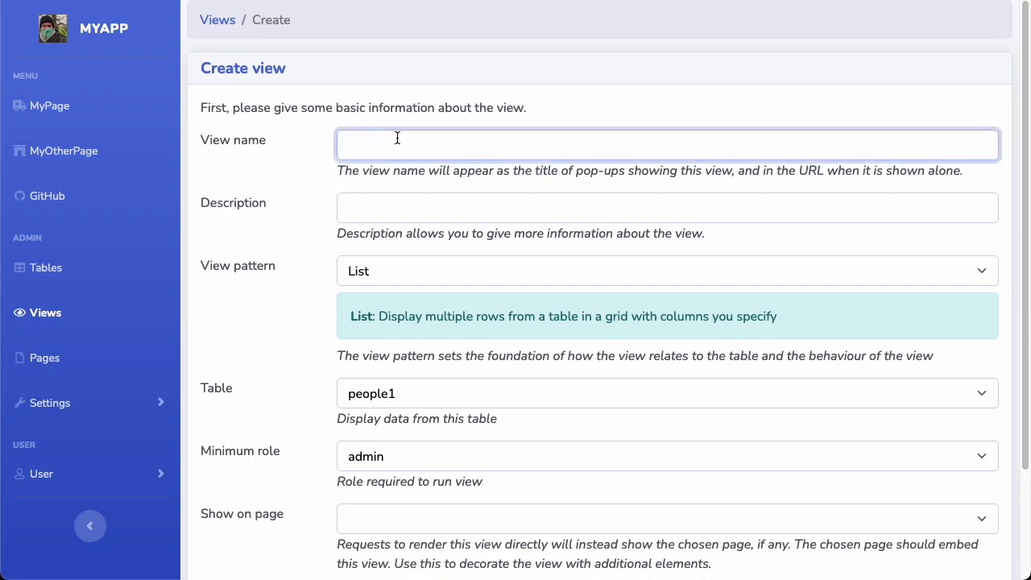
text(mylist)
scroll(466, 242, down, 1)
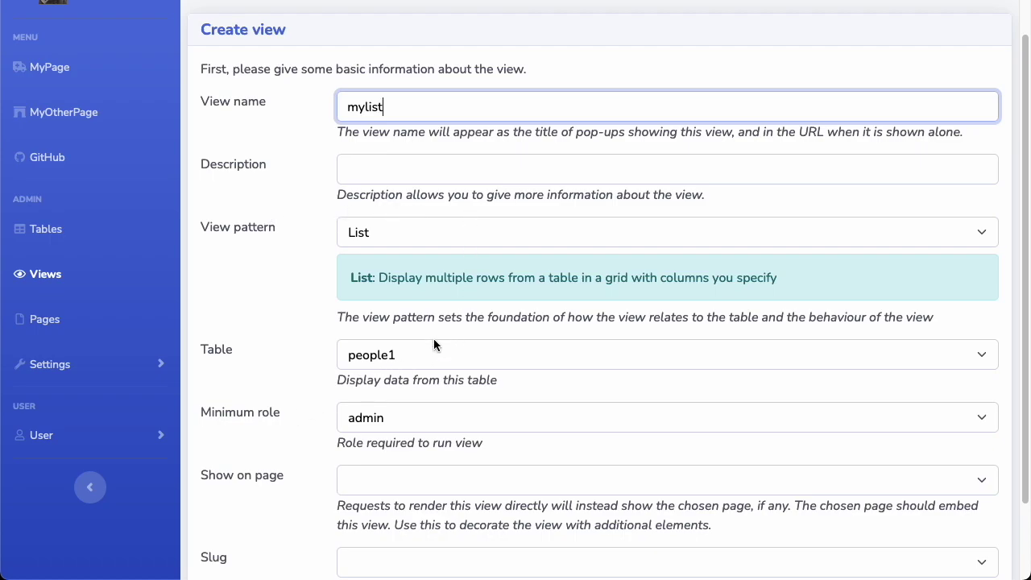
click(543, 357)
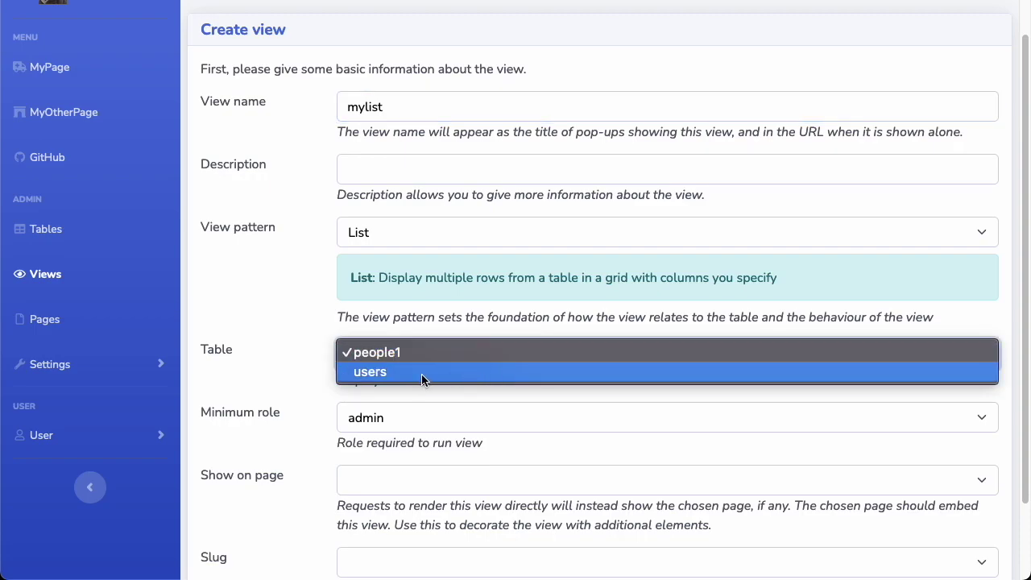
click(471, 359)
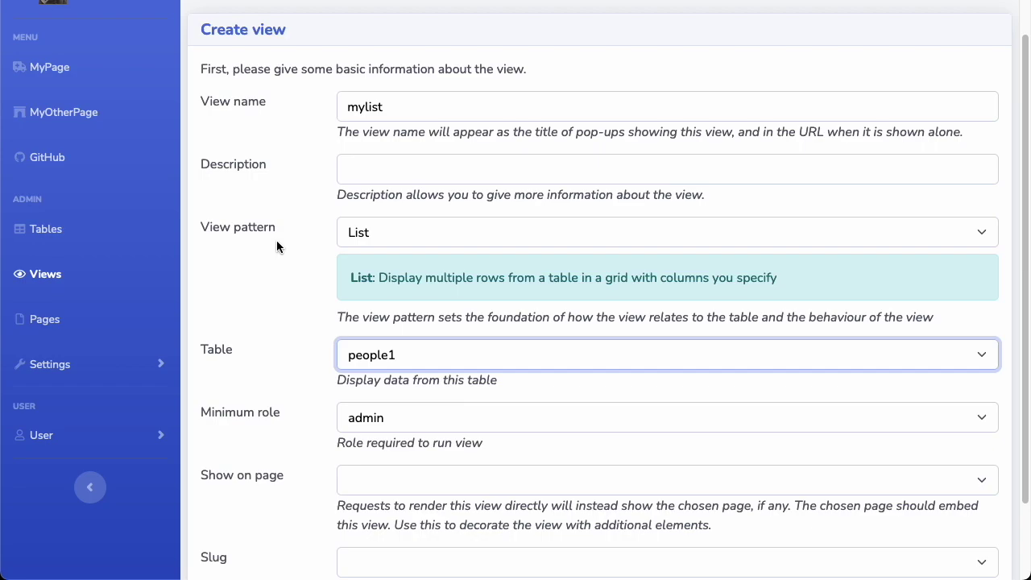
Review the available view patterns, trying Edit and Show before setting the pattern back to List
click(610, 229)
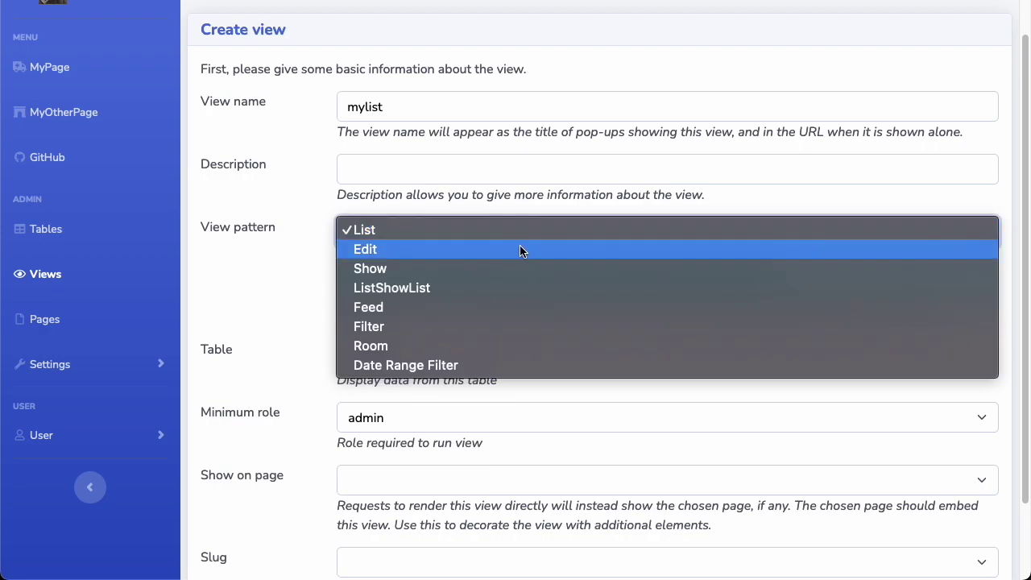
click(283, 261)
click(462, 231)
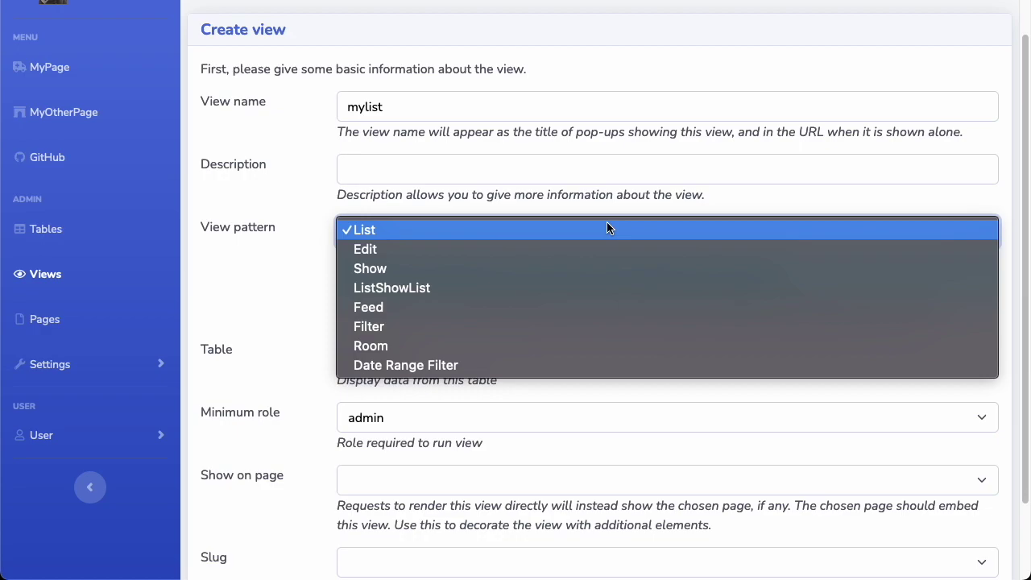
click(607, 223)
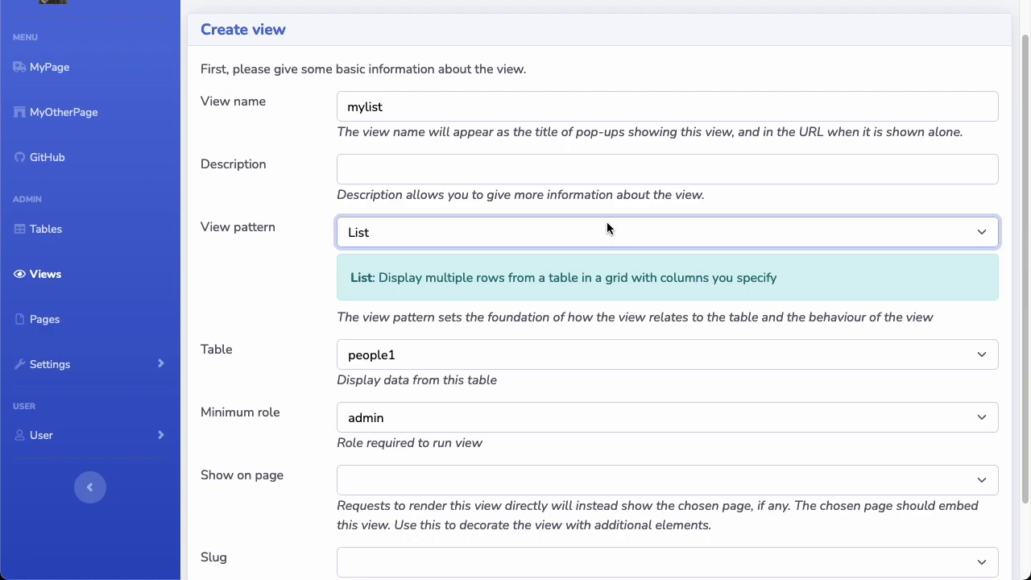
click(607, 229)
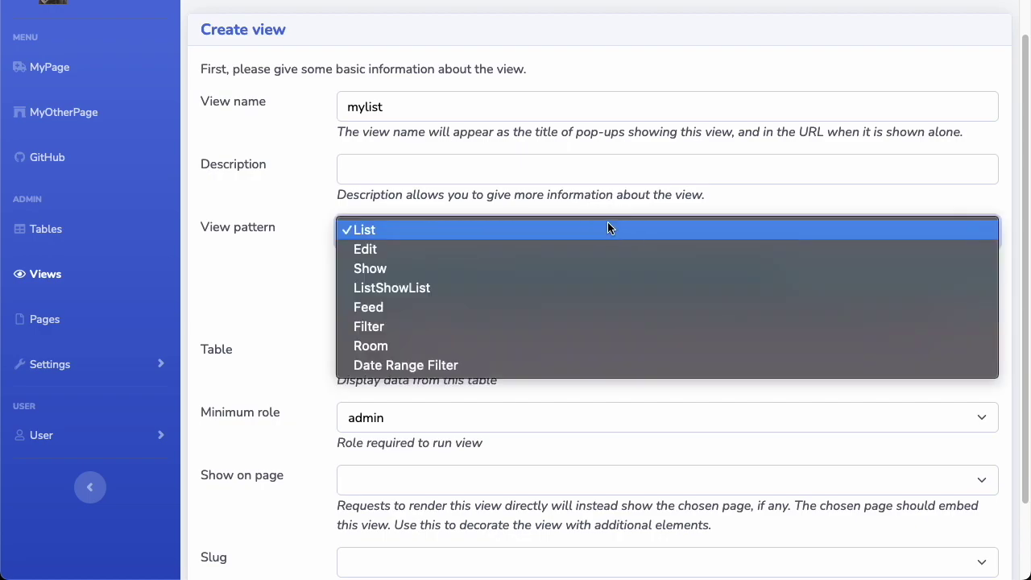
click(546, 249)
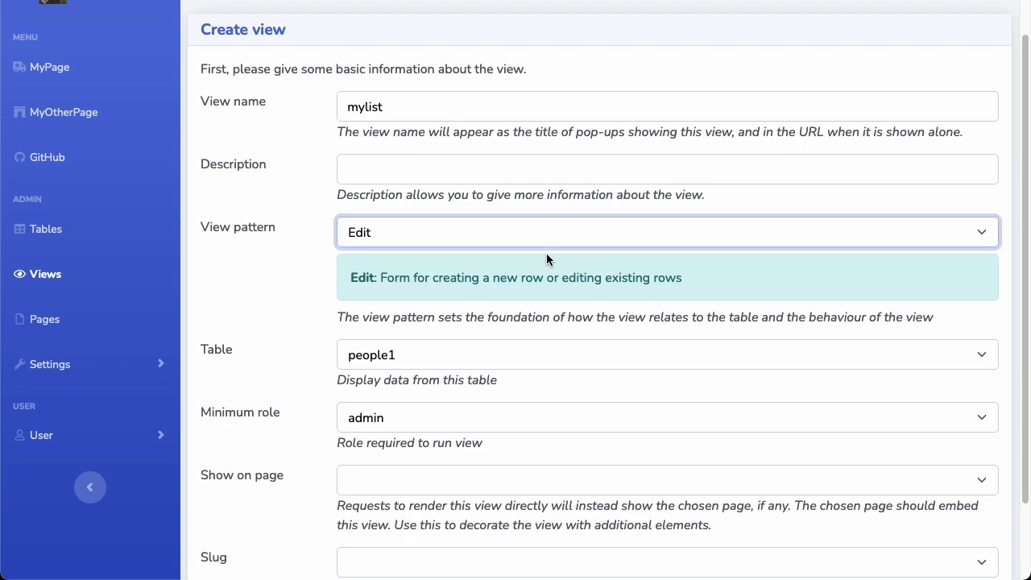
click(495, 221)
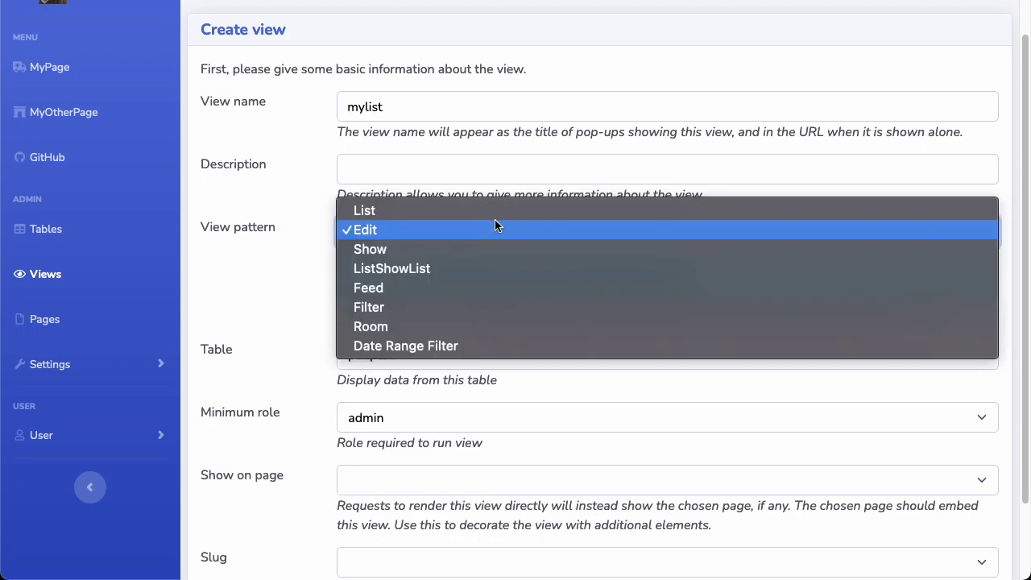
click(434, 249)
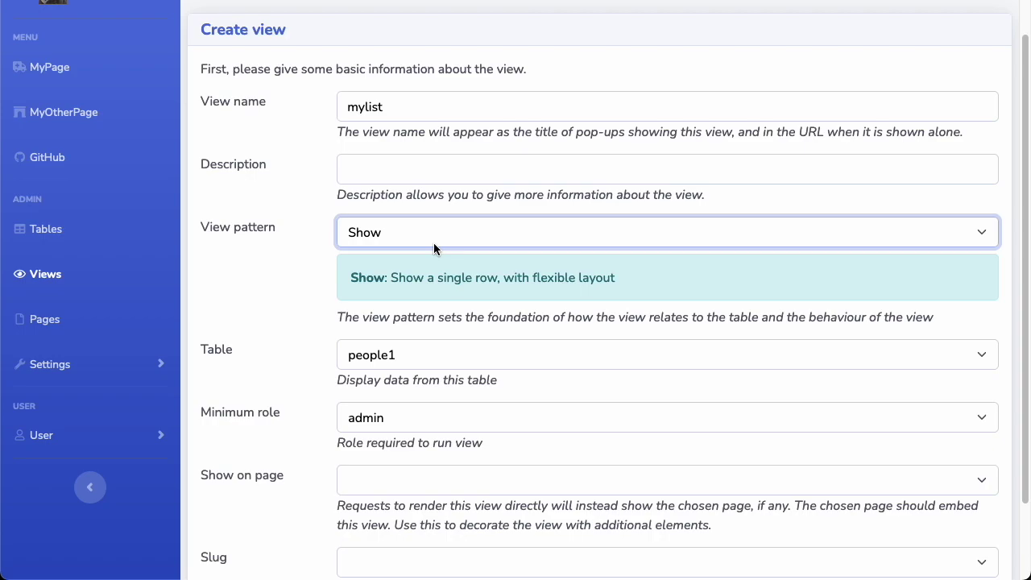
click(434, 241)
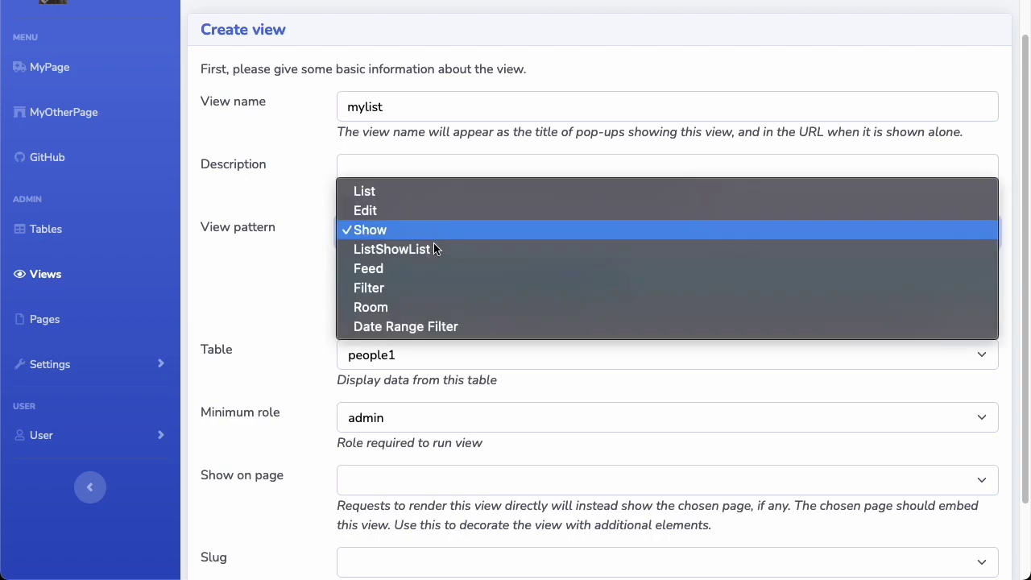
click(383, 197)
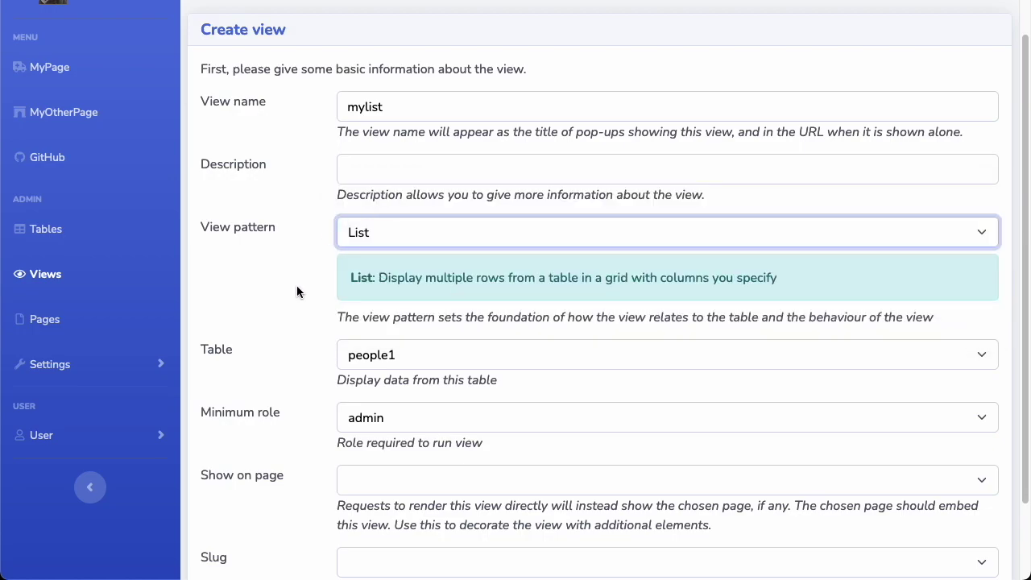
Create the mylist view with the List pattern and proceed to its column configuration
scroll(297, 291, down, 1)
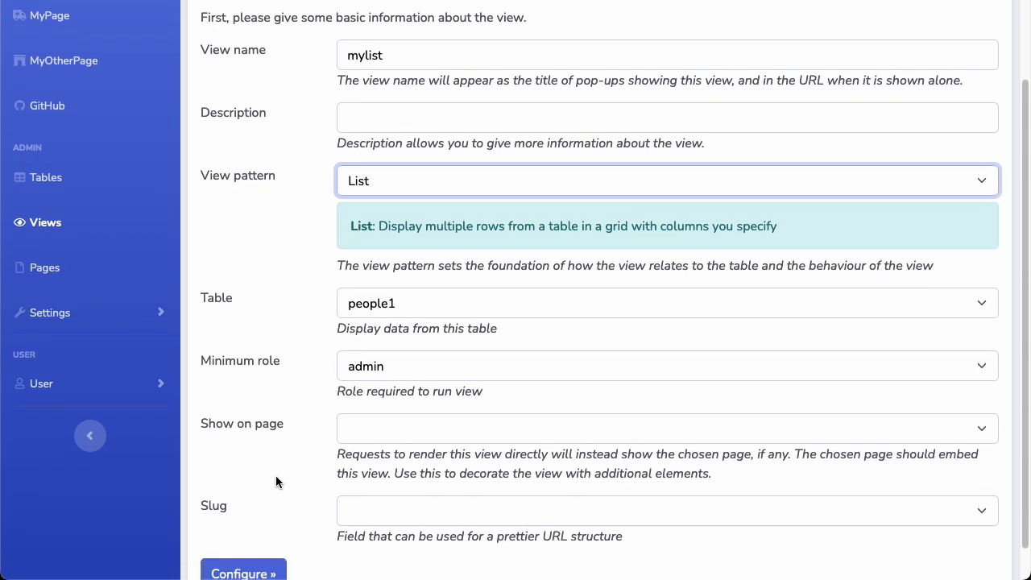
scroll(266, 499, down, 1)
click(251, 548)
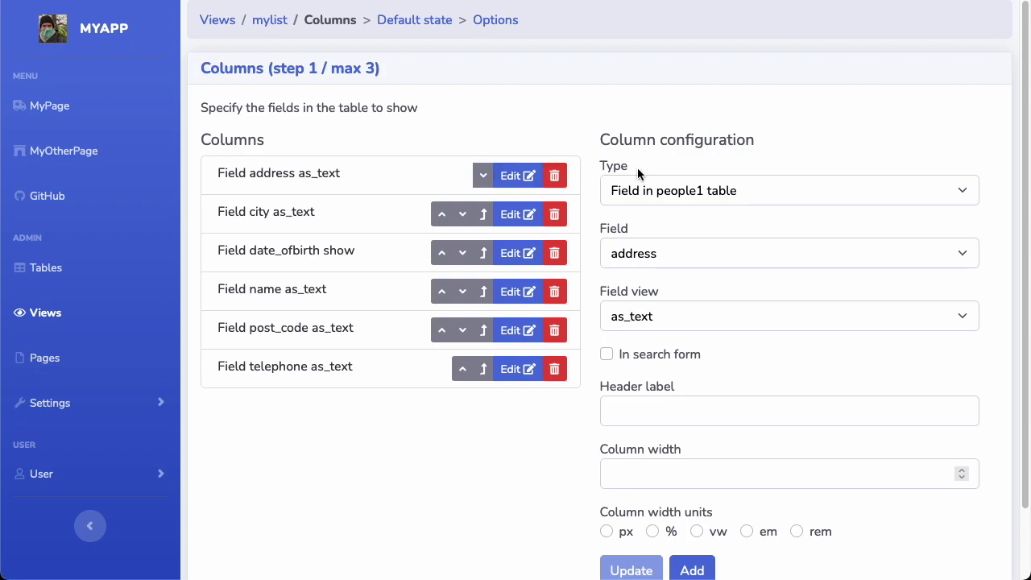
Examine the column settings of the address, city, date_ofbirth and name fields in mylist
scroll(900, 443, down, 1)
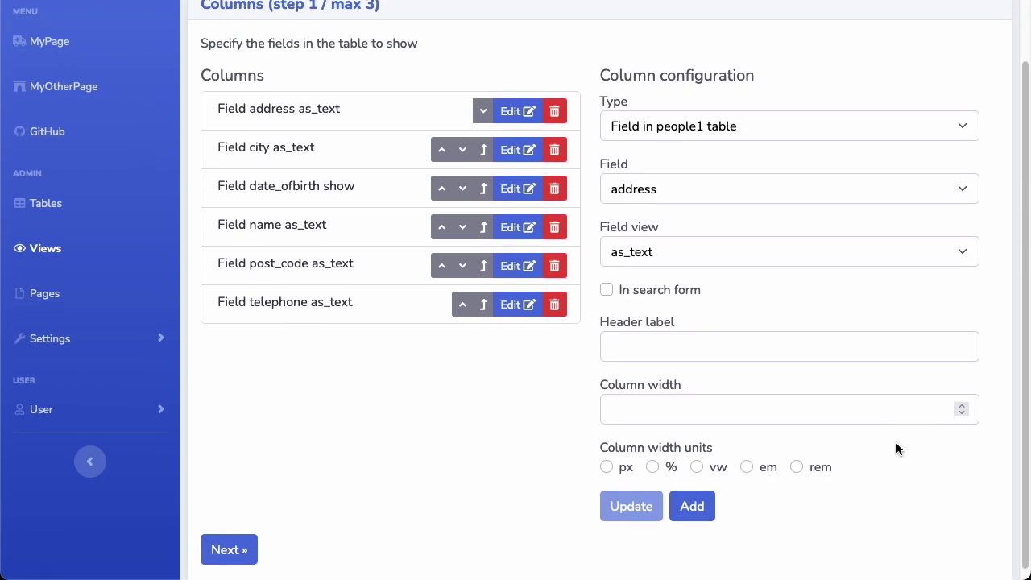
scroll(893, 436, up, 1)
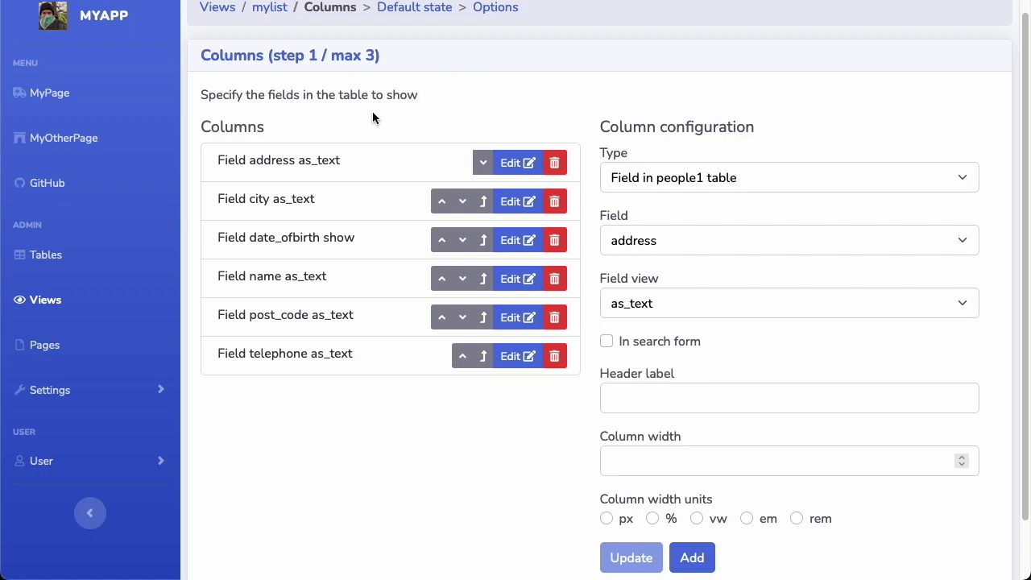
click(523, 166)
click(518, 200)
click(516, 247)
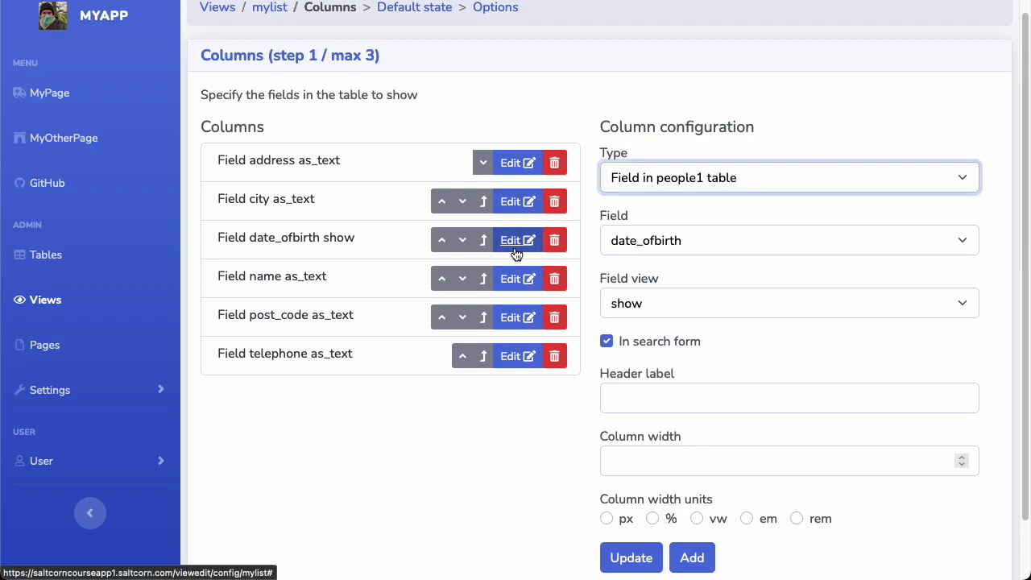
click(514, 280)
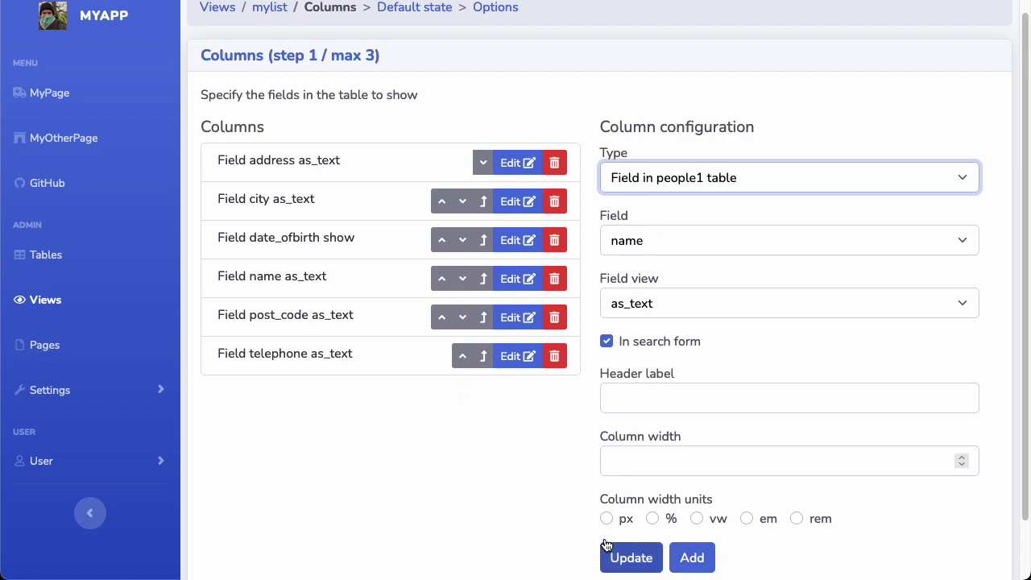
click(497, 469)
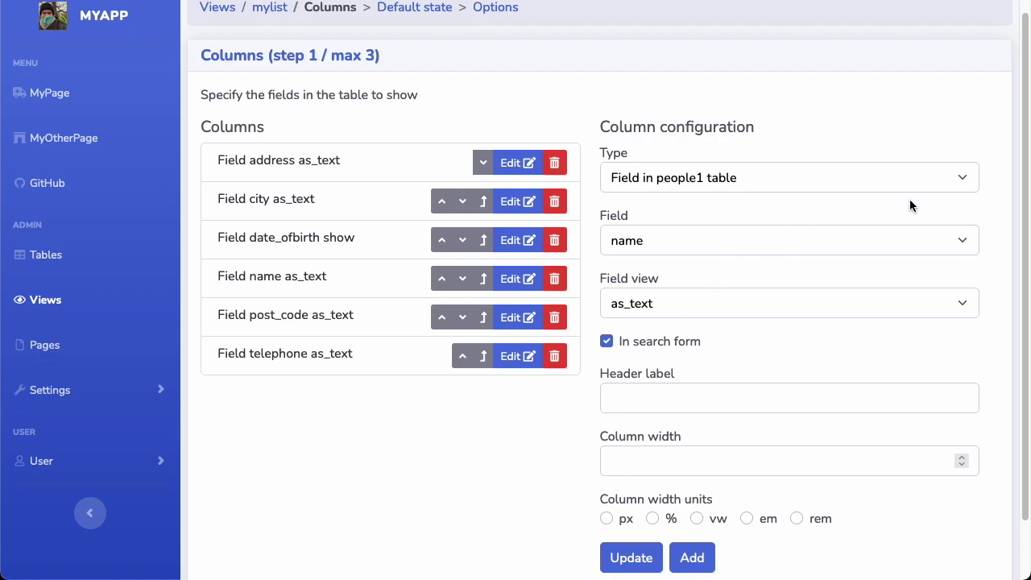
Add an Action on row column with the Delete action to the mylist columns
click(942, 185)
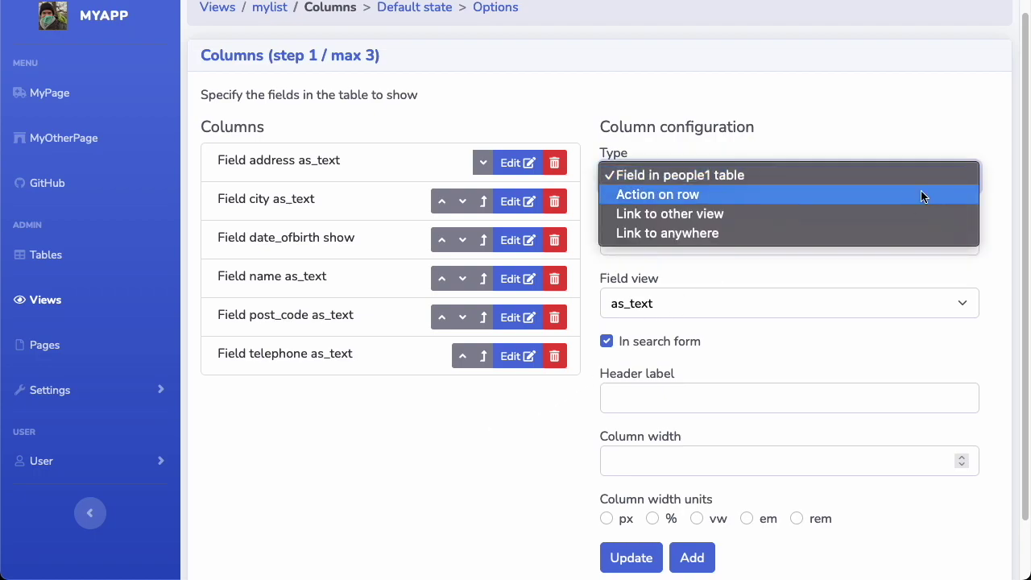
click(907, 202)
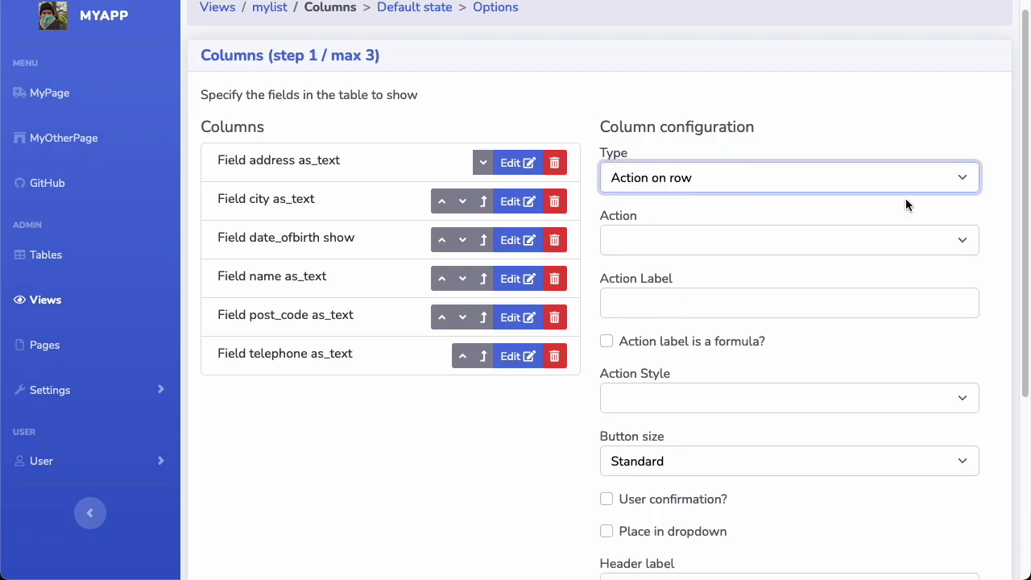
click(864, 246)
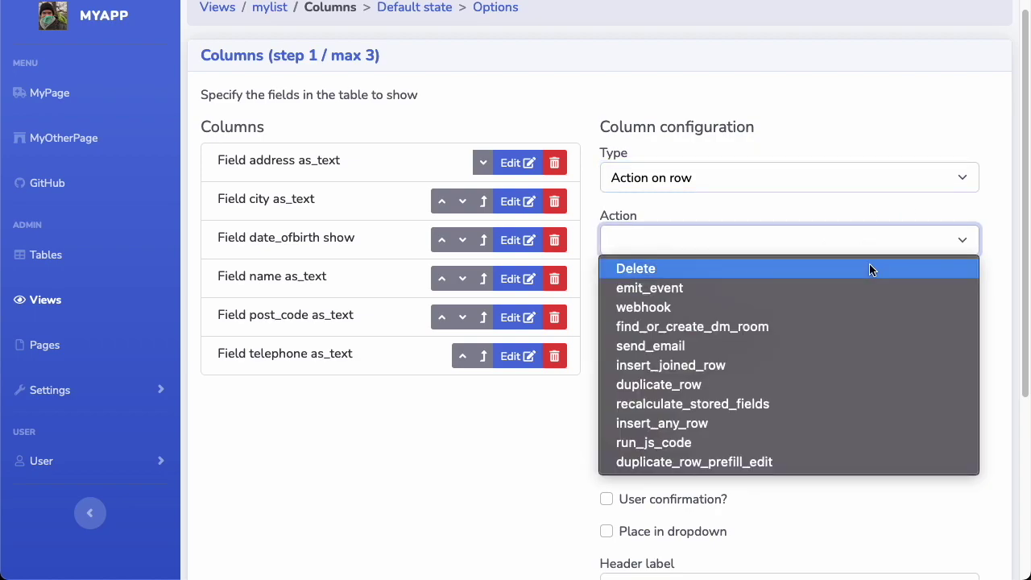
click(869, 266)
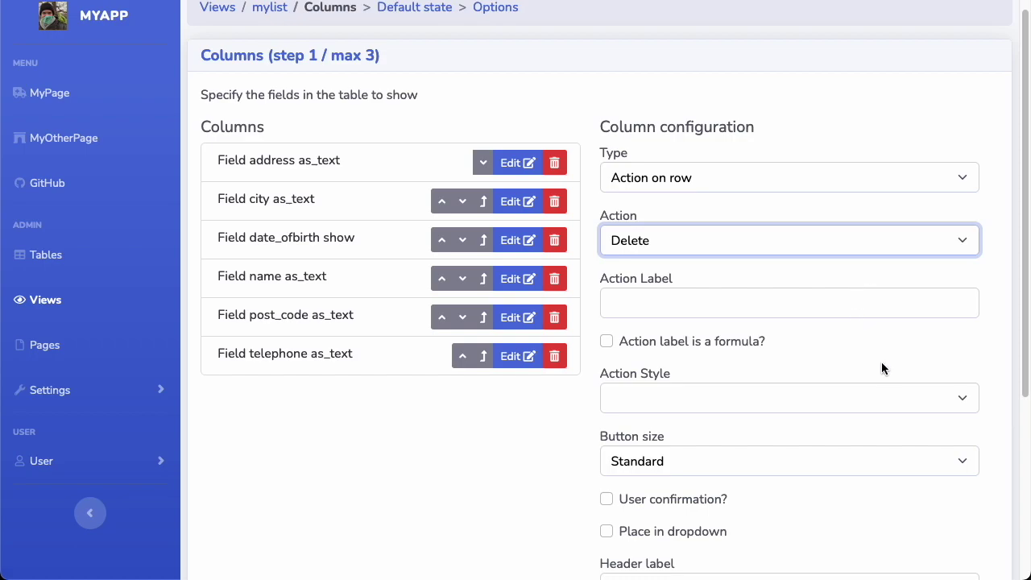
scroll(882, 367, down, 5)
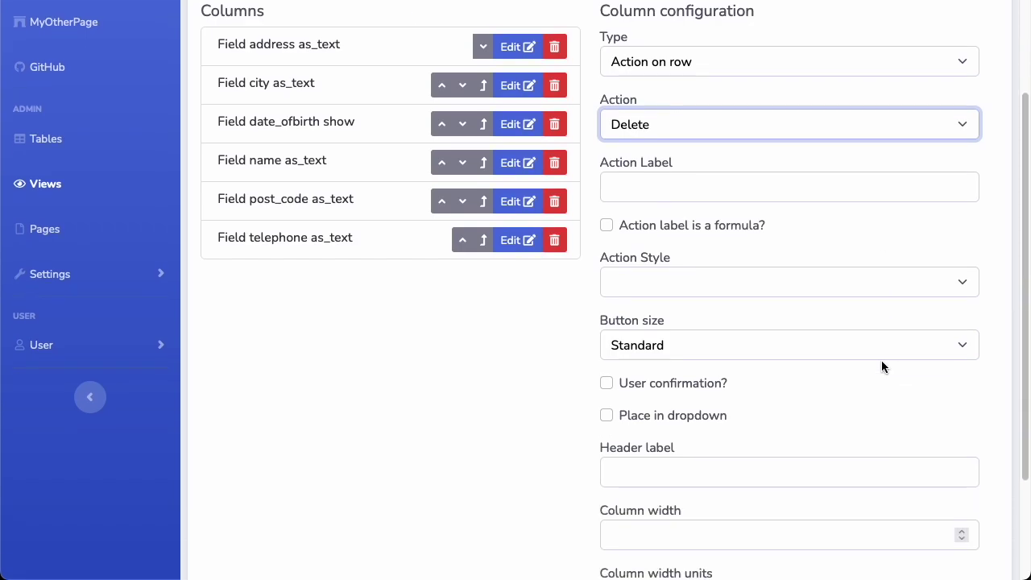
scroll(882, 361, up, 5)
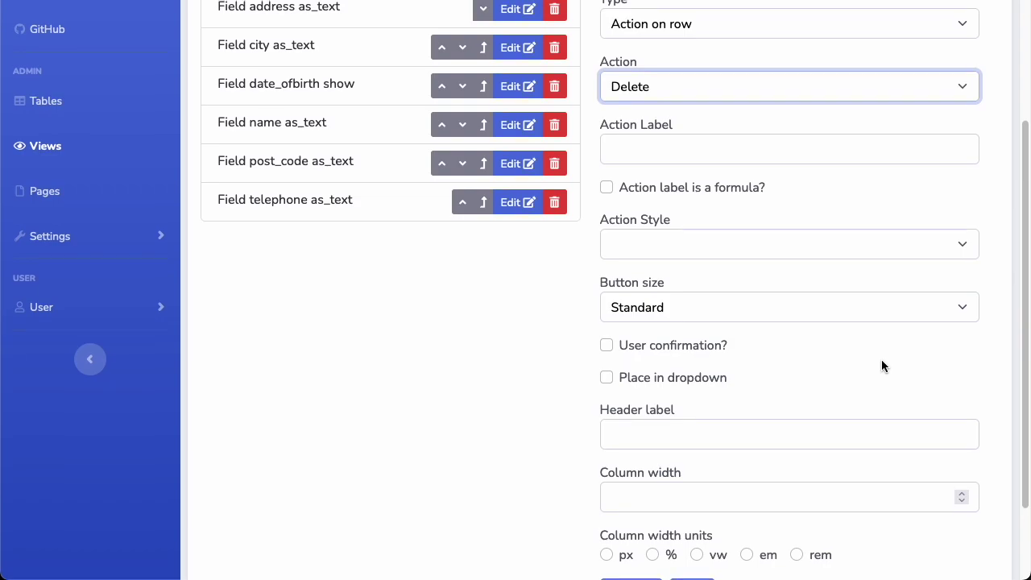
scroll(882, 366, down, 1)
scroll(881, 366, down, 3)
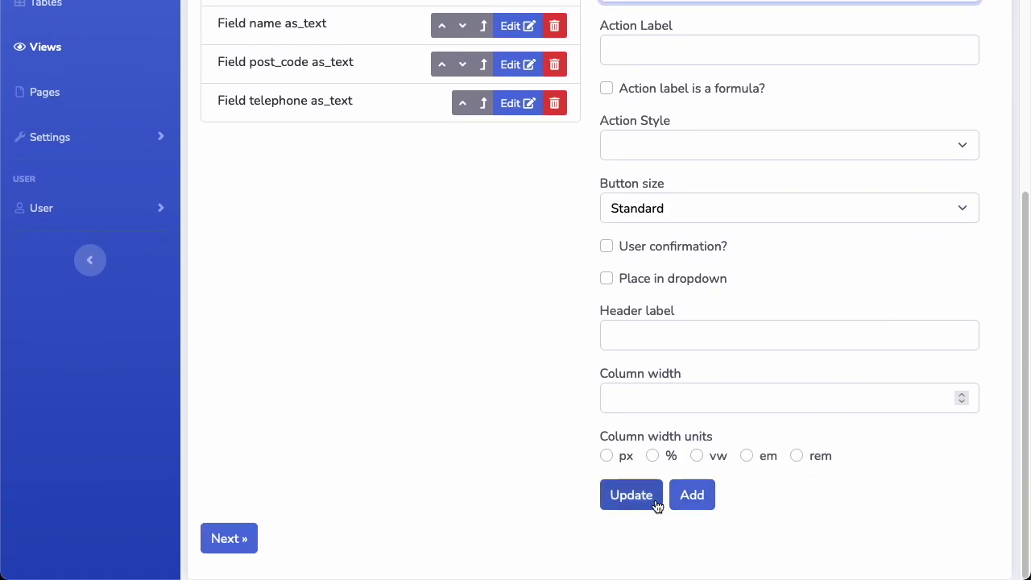
click(682, 503)
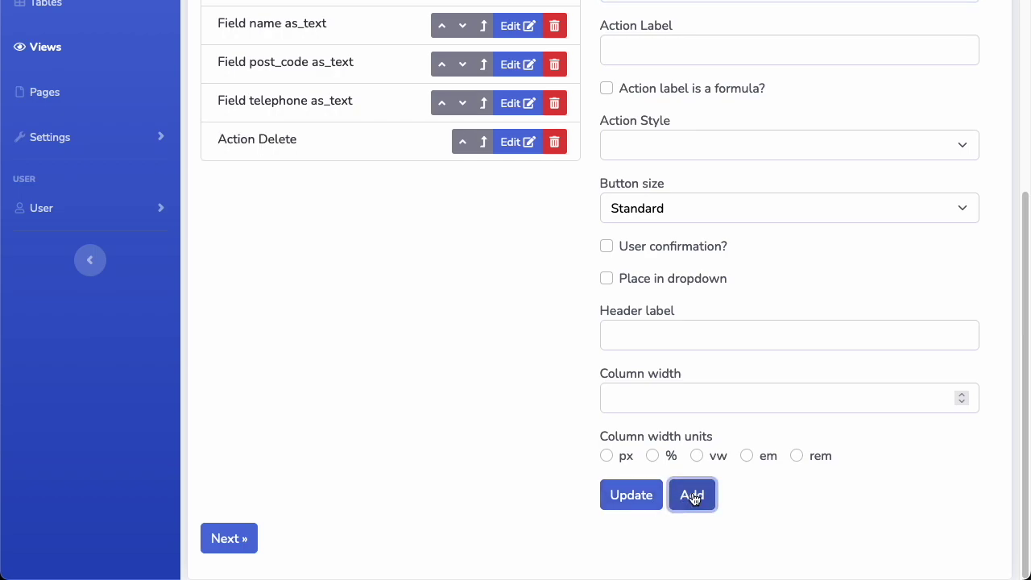
scroll(481, 216, up, 5)
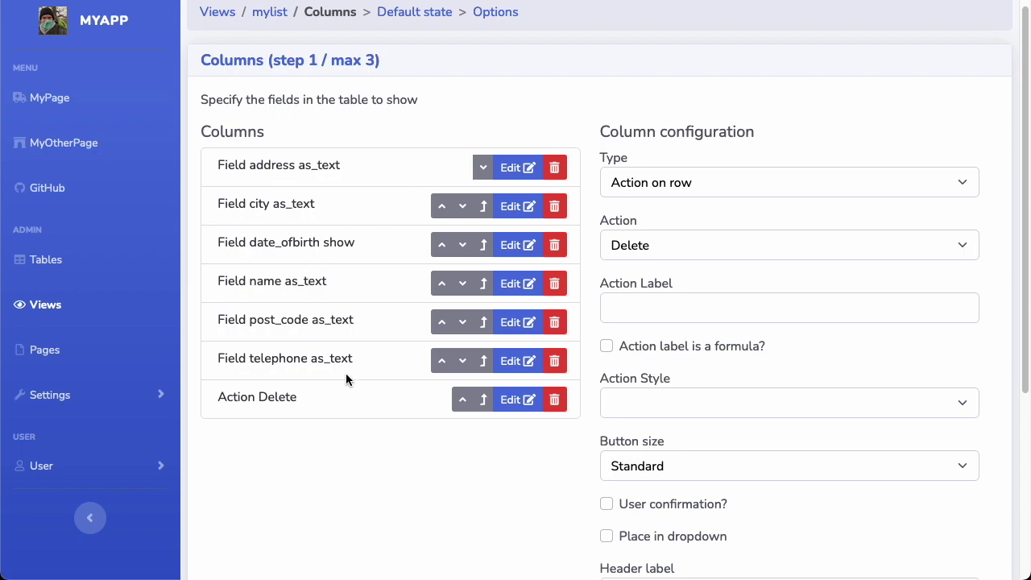
Finish configuring mylist with empty default search values and the preset list options, and open the saved view
scroll(382, 444, down, 5)
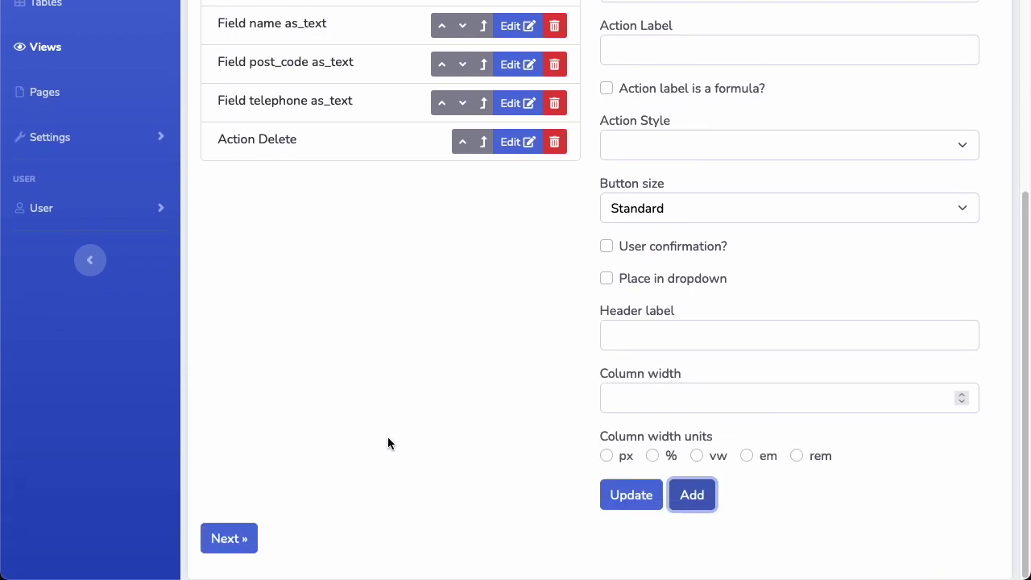
click(230, 539)
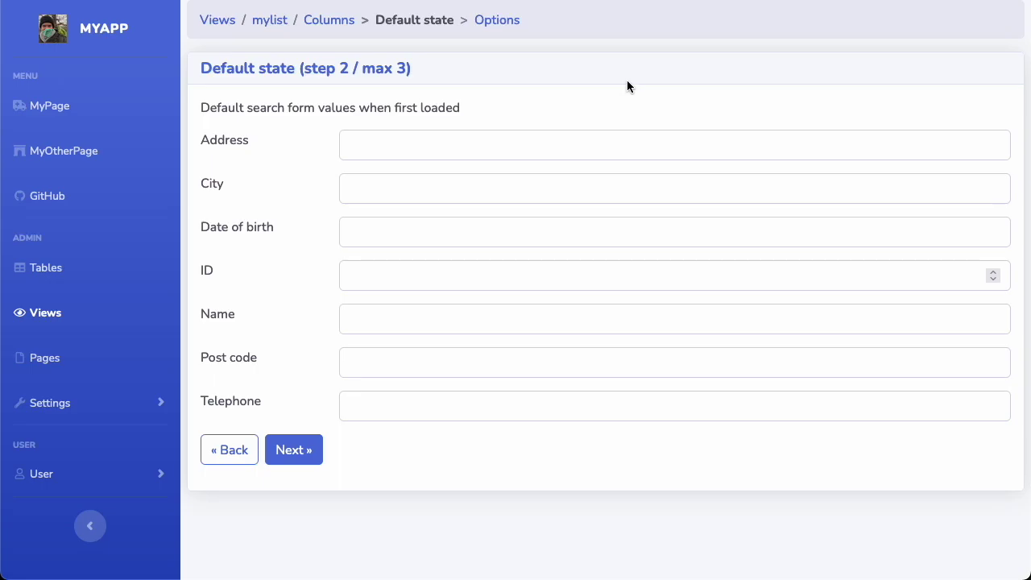
click(292, 451)
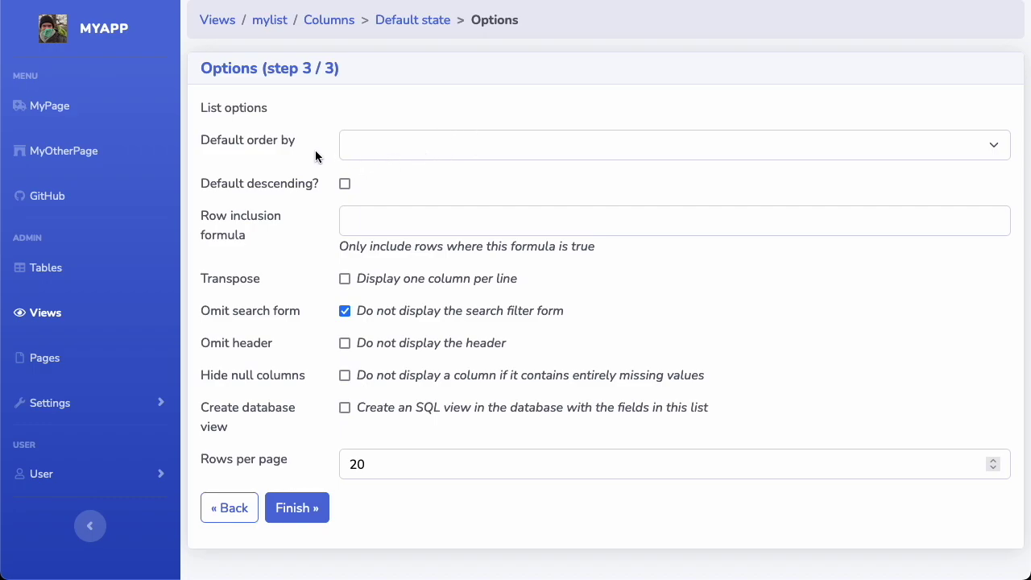
click(369, 142)
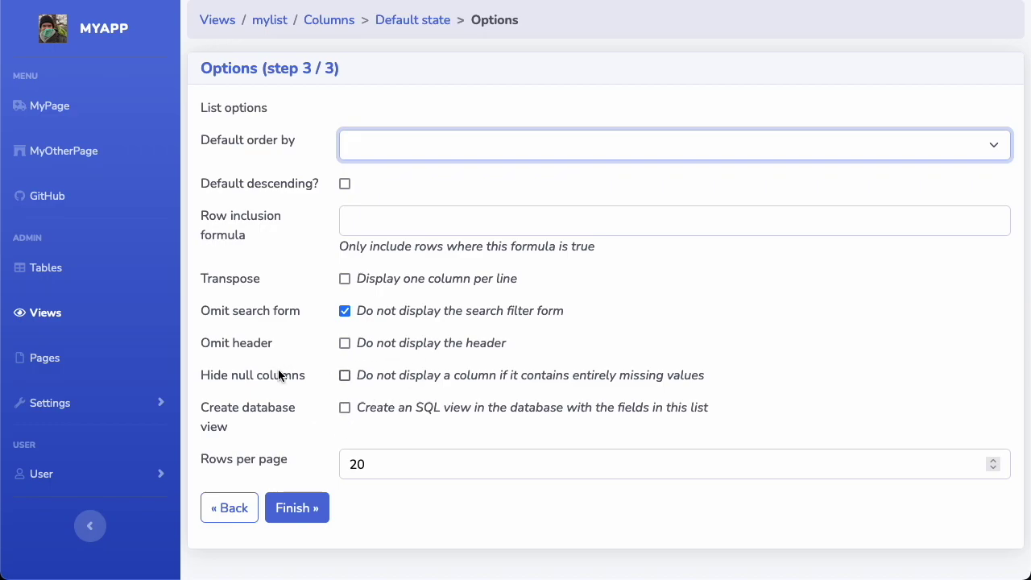
click(931, 451)
click(834, 357)
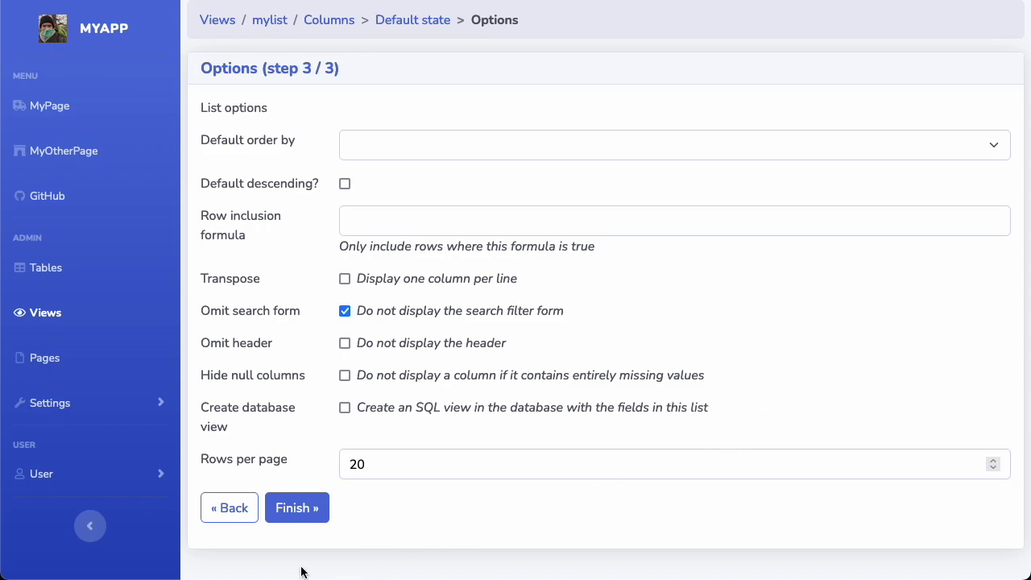
click(318, 508)
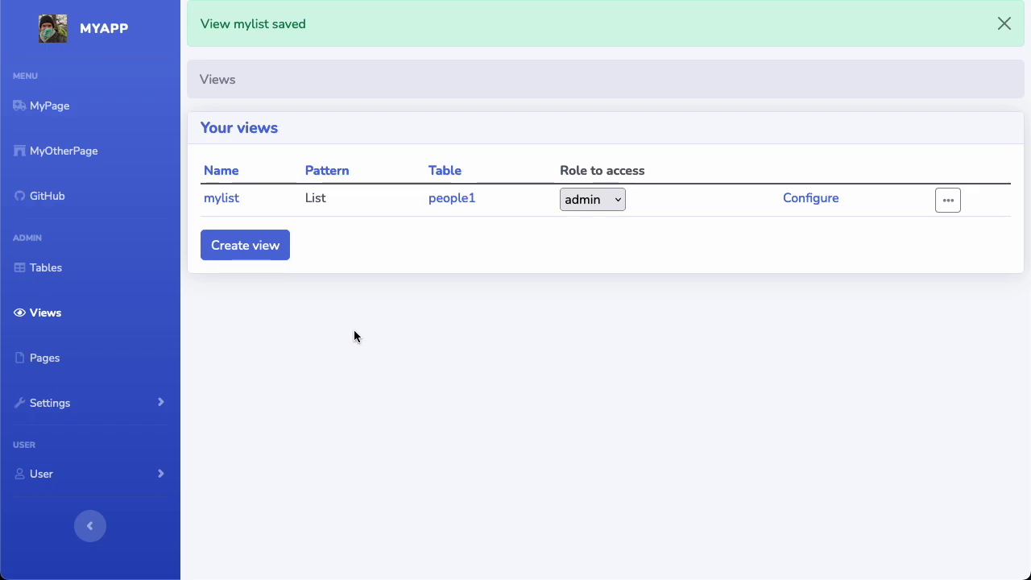
click(219, 203)
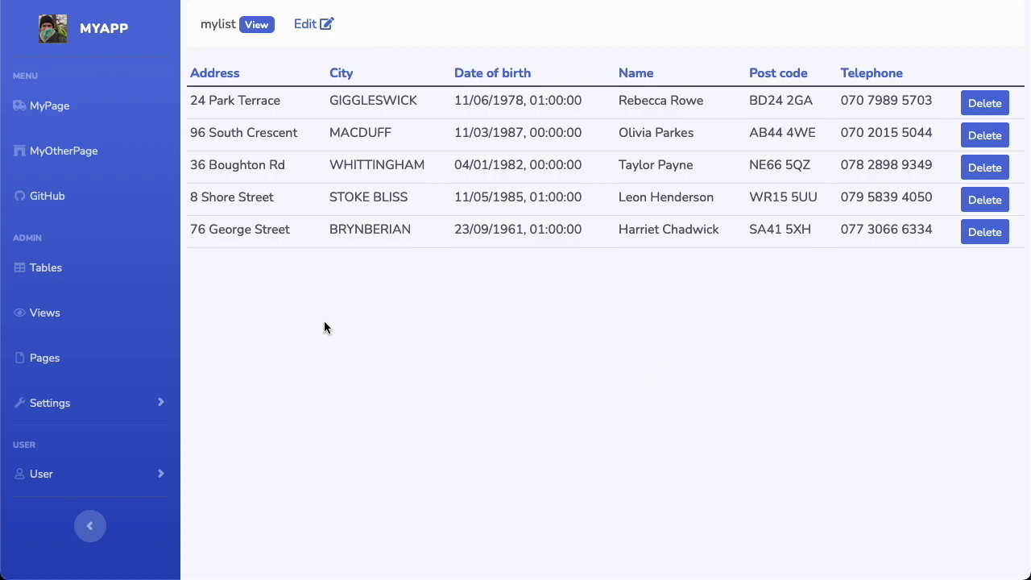
Start a new view from the views overview and name it personform
click(24, 313)
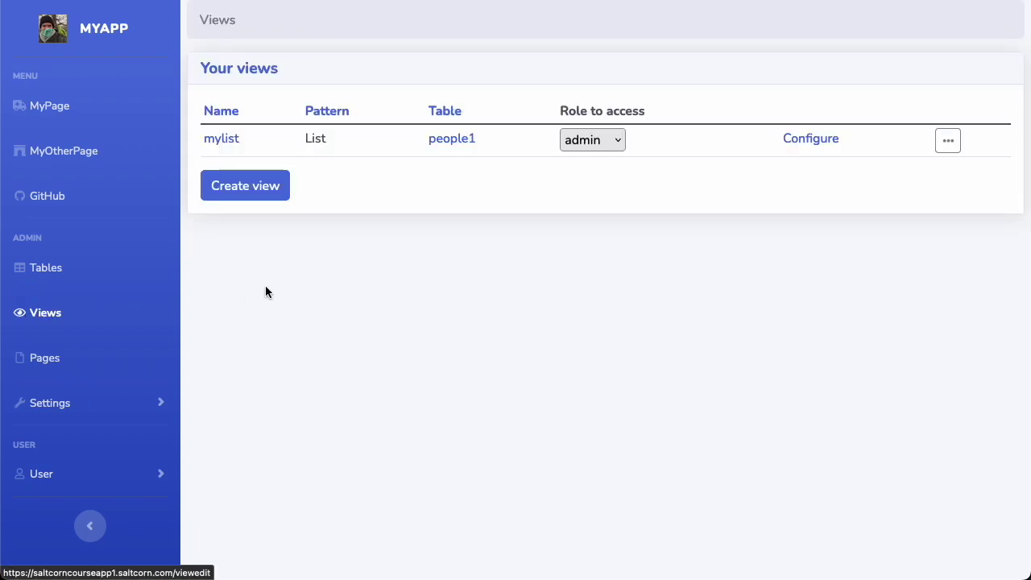
click(233, 185)
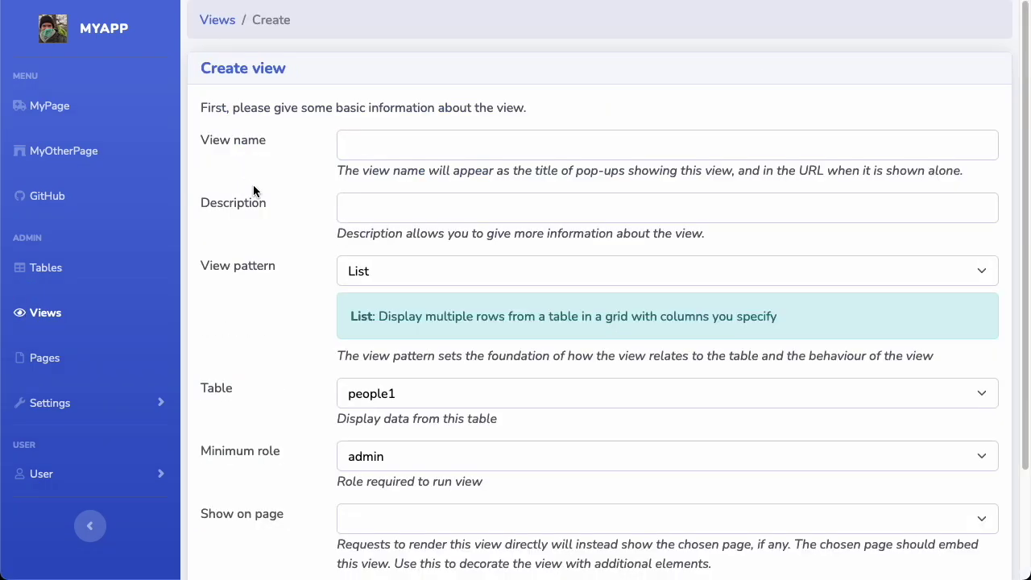
click(564, 149)
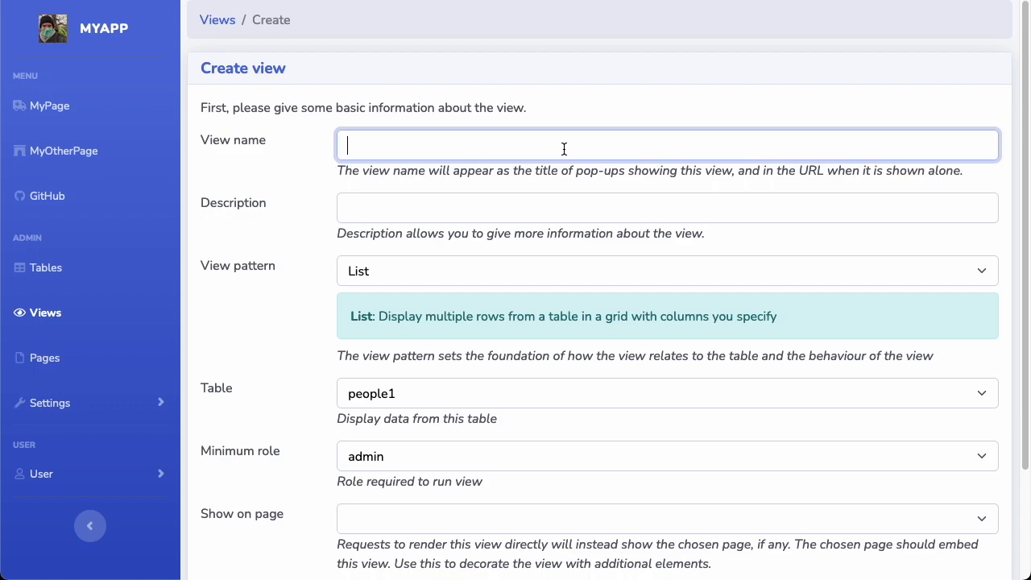
text(person)
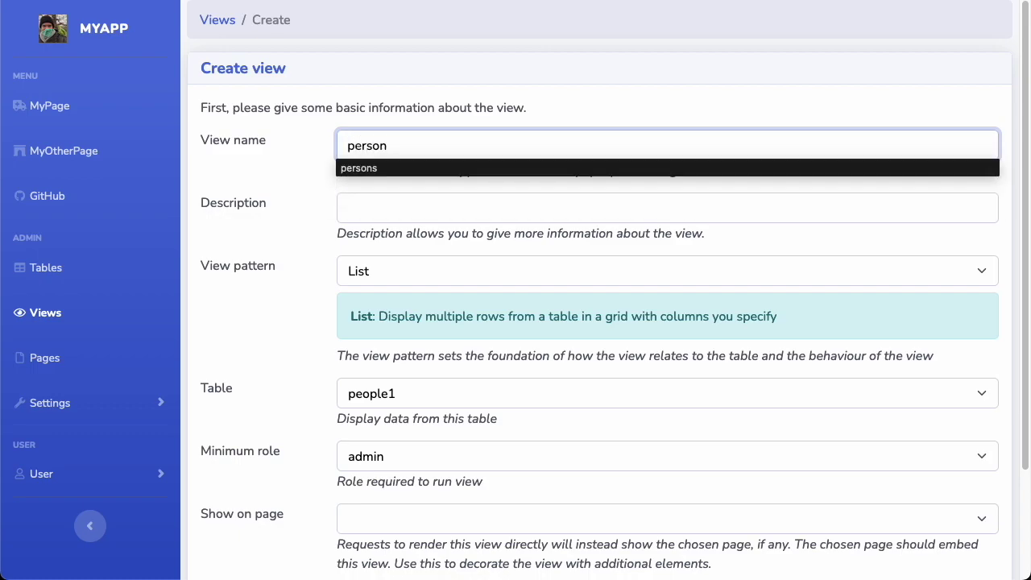
text(for)
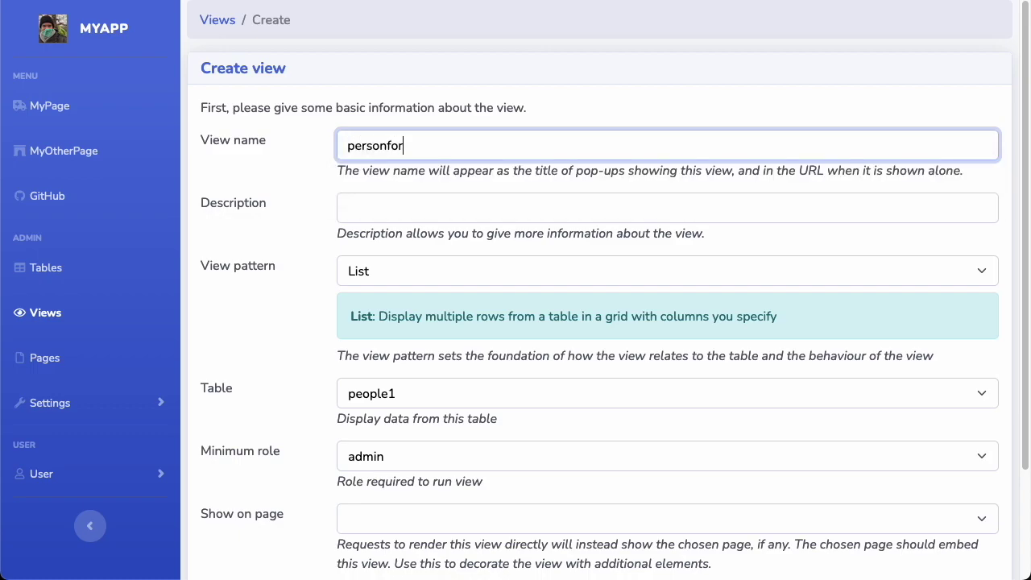
text(m)
Set the view pattern to Edit on the people1 table and proceed to the form's layout configuration
click(520, 268)
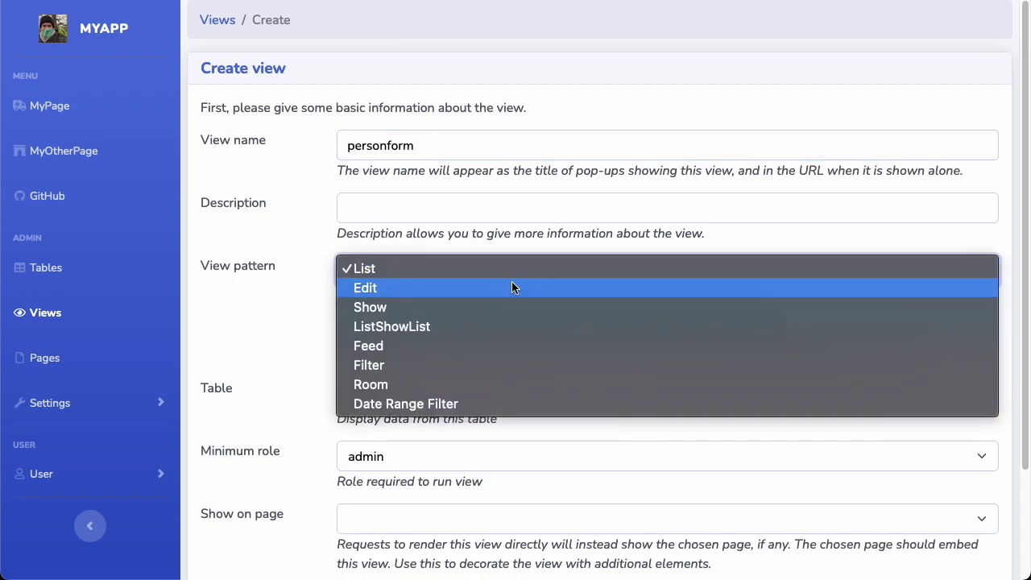
click(515, 288)
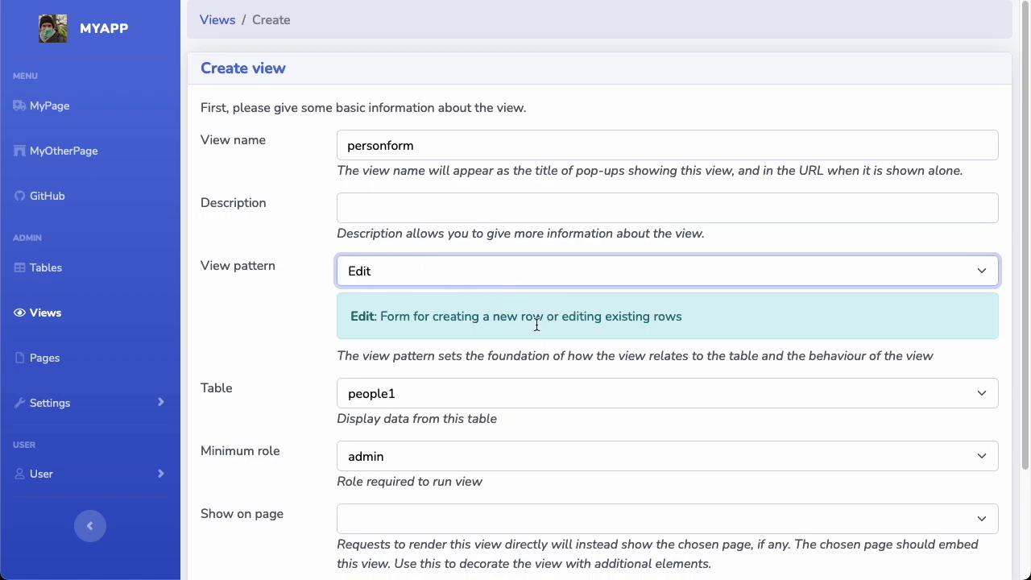
click(393, 395)
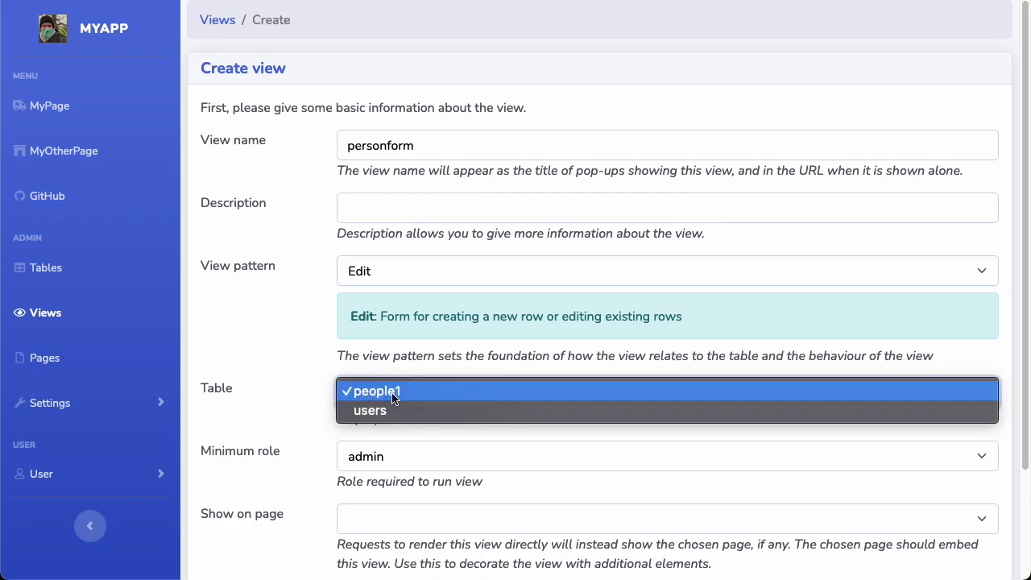
click(499, 388)
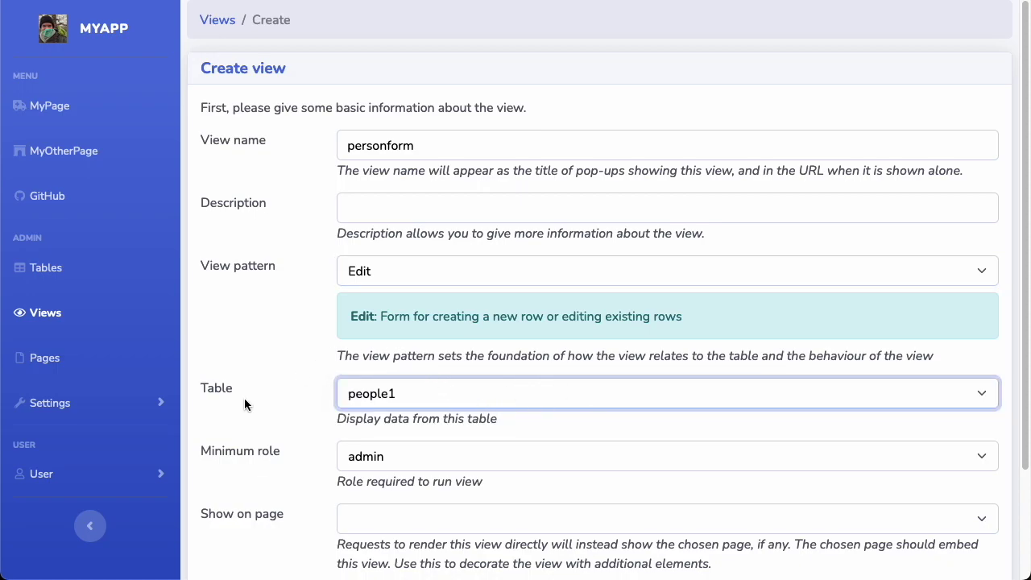
scroll(242, 399, down, 3)
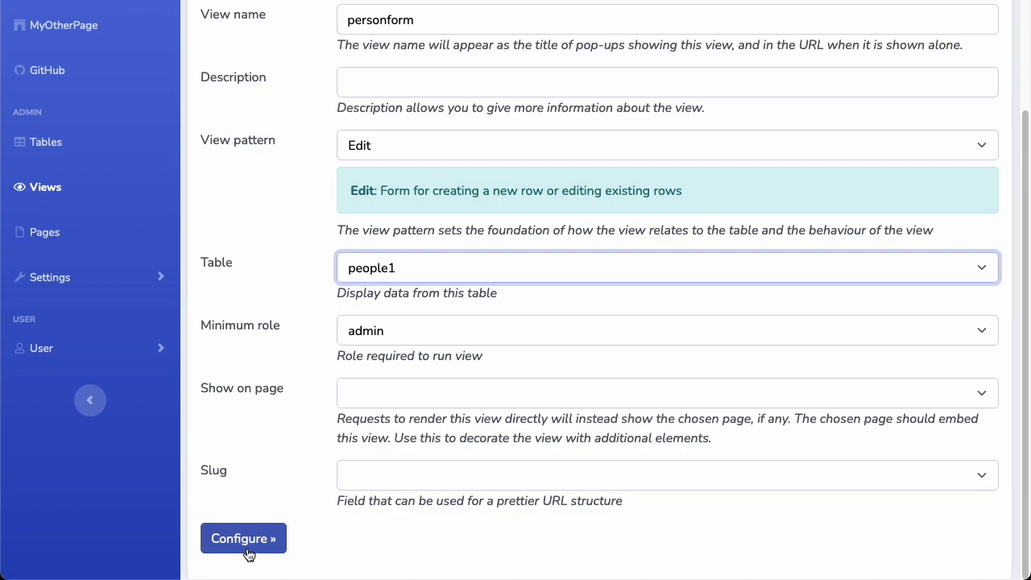
click(245, 552)
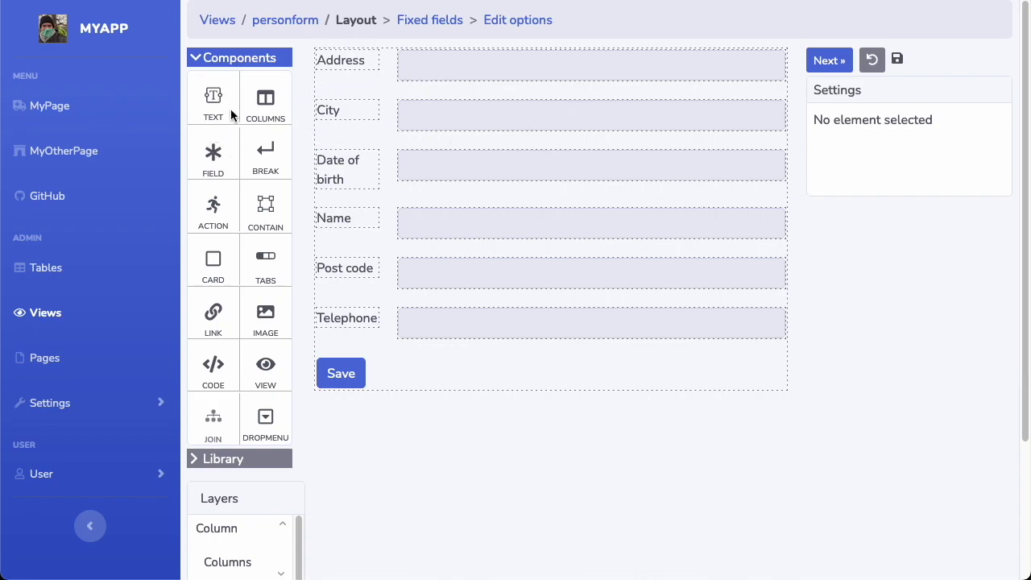
Insert a text element between the Address and City rows of the form, reading i say, "Hello world"
drag(207, 96, 403, 97)
click(357, 110)
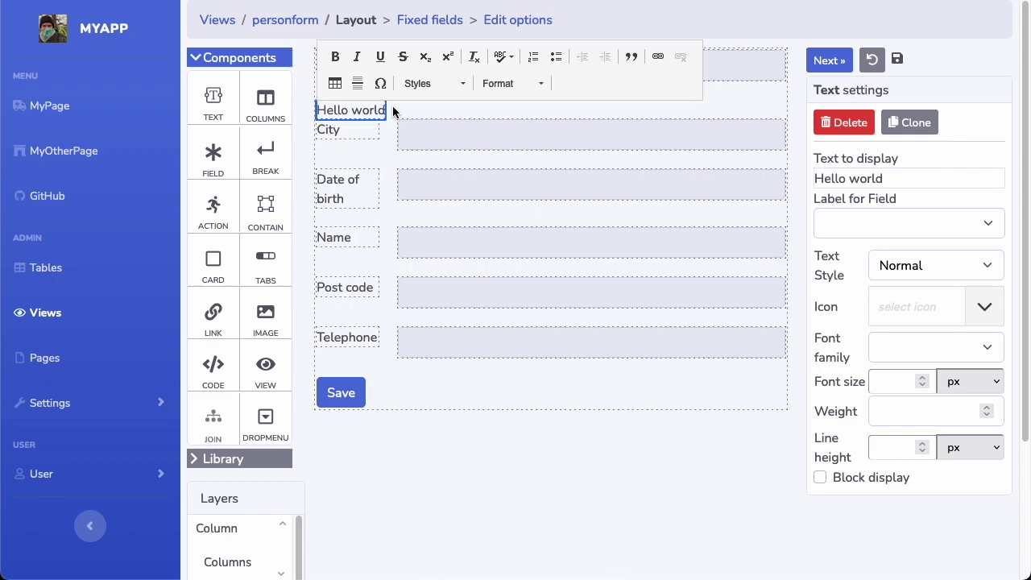
text(i sa)
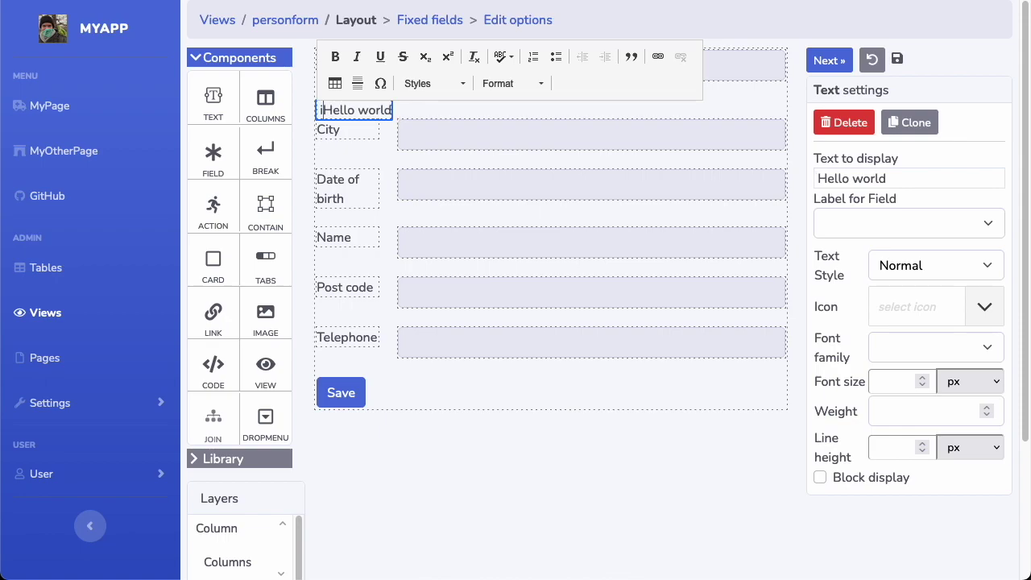
text(y)
text(, ")
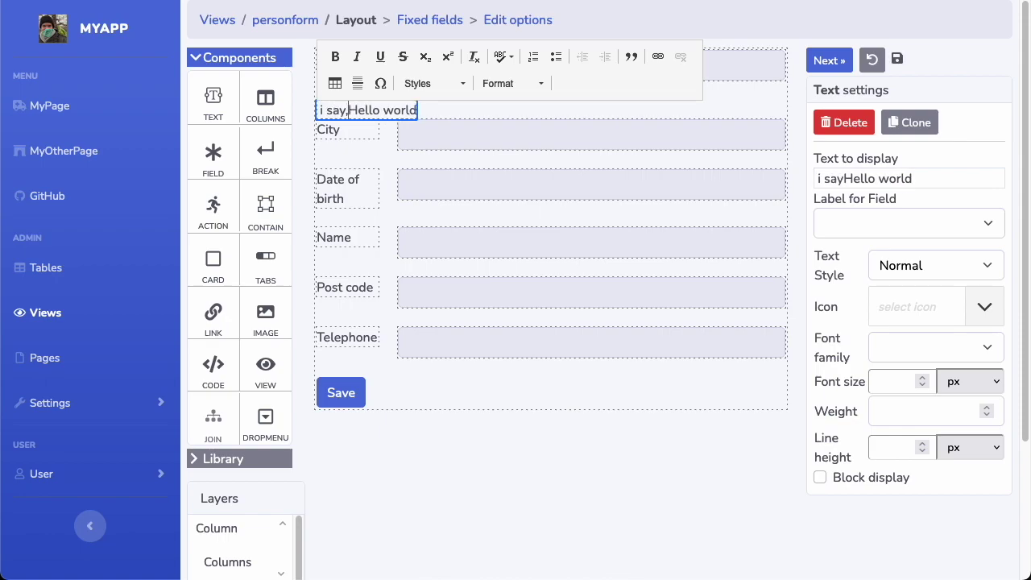
scroll(515, 290, down, 2)
scroll(515, 290, down, 1)
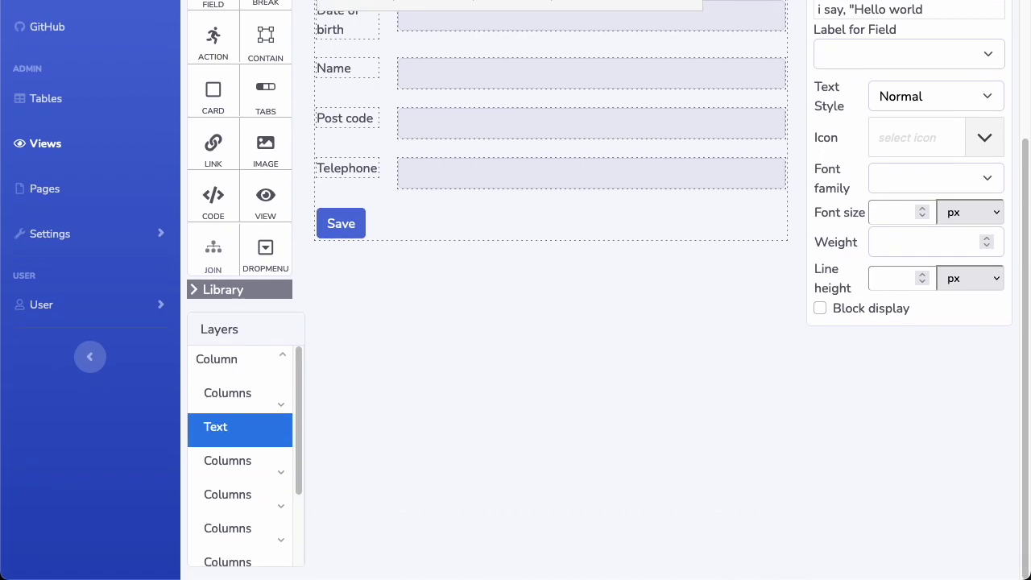
scroll(516, 290, up, 3)
key(Right)
key(Right)
key(Right)
key(Right)
key(Right)
key(Right)
key(Right)
key(Right)
key(Right)
key(Right)
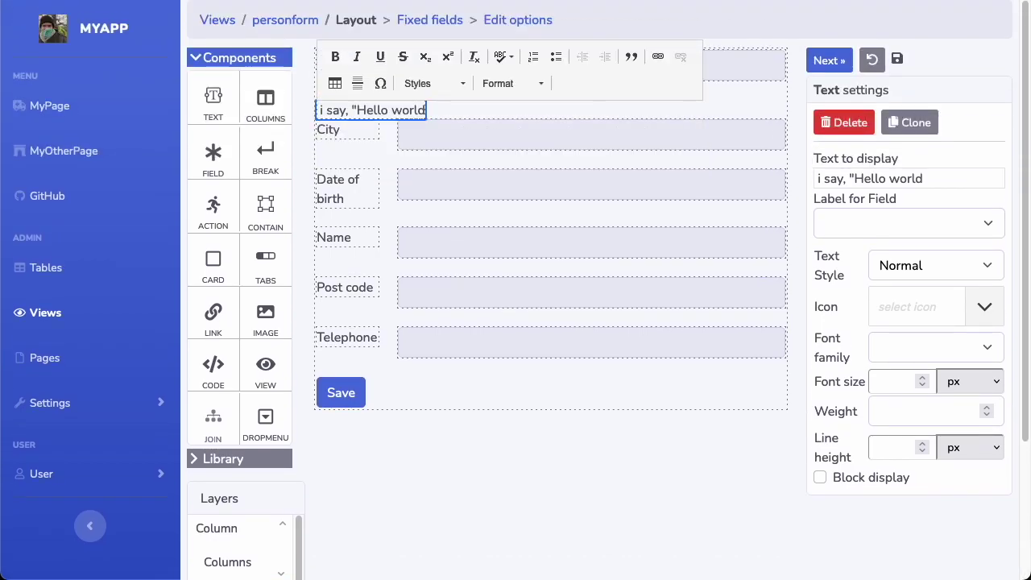
text(")
click(501, 520)
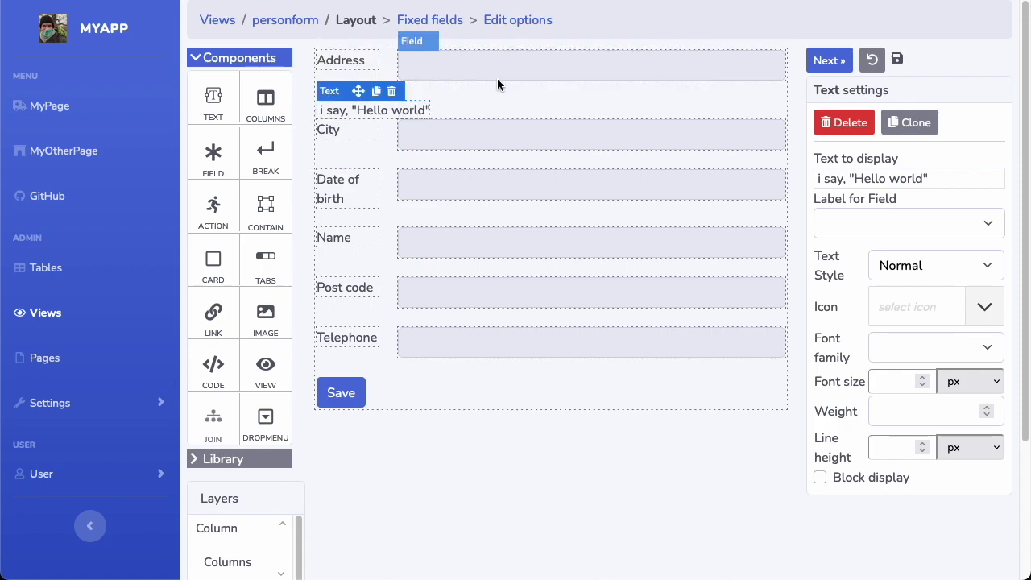
Delete the text element between the Address and City rows
click(368, 110)
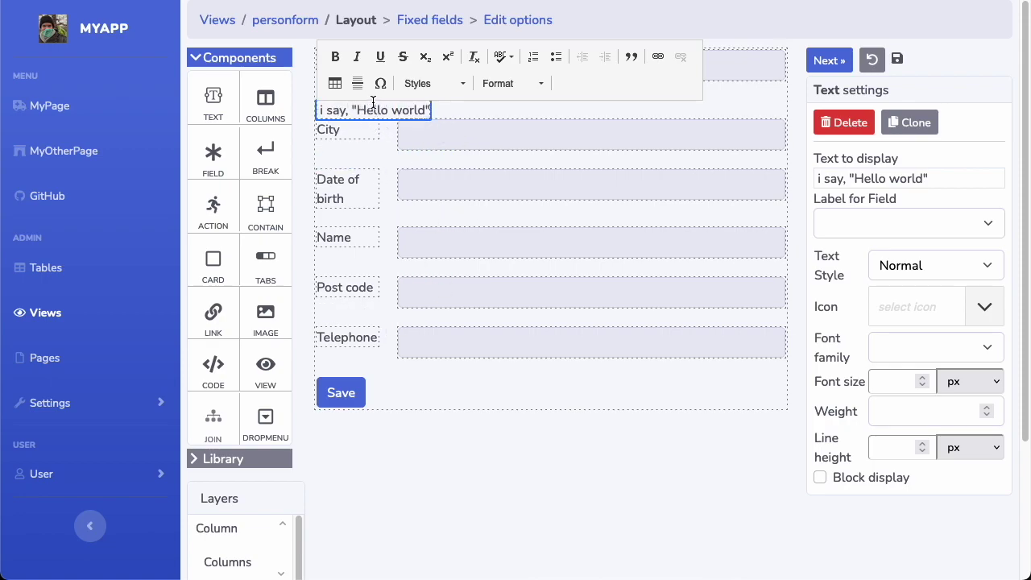
click(414, 109)
click(414, 109)
key(Delete)
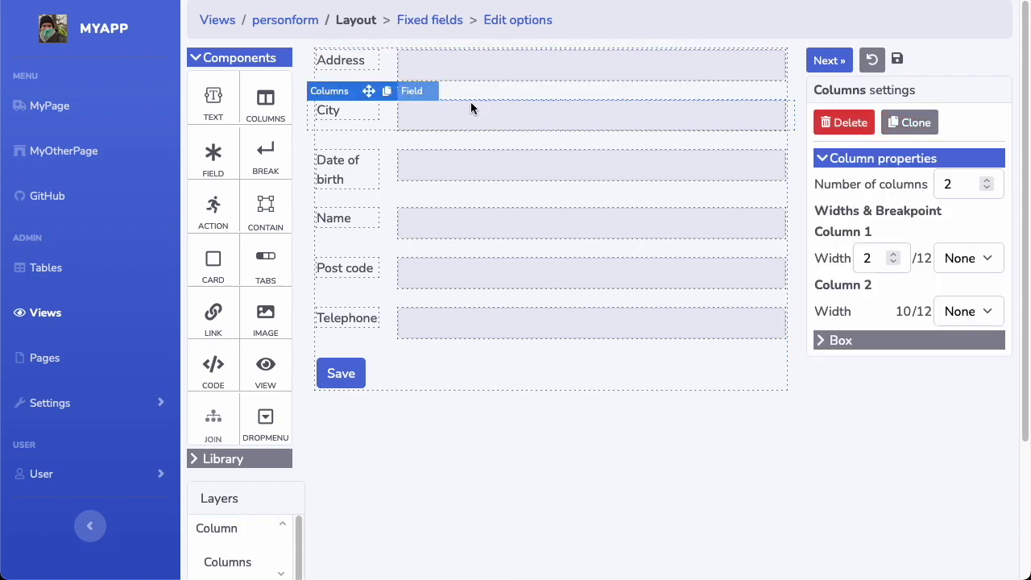
Move the Address input field below the Save button and back into its own row
click(517, 83)
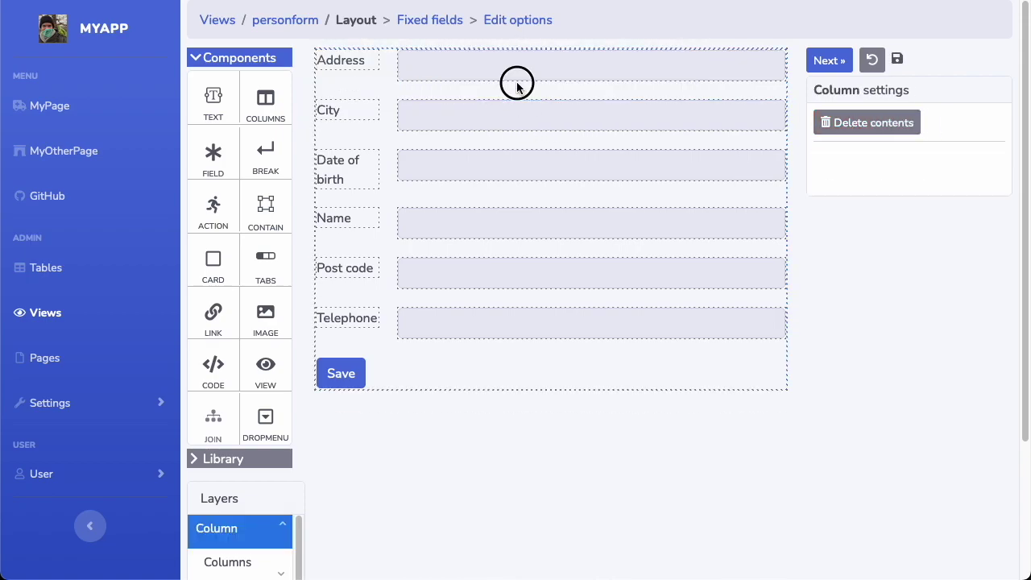
click(390, 68)
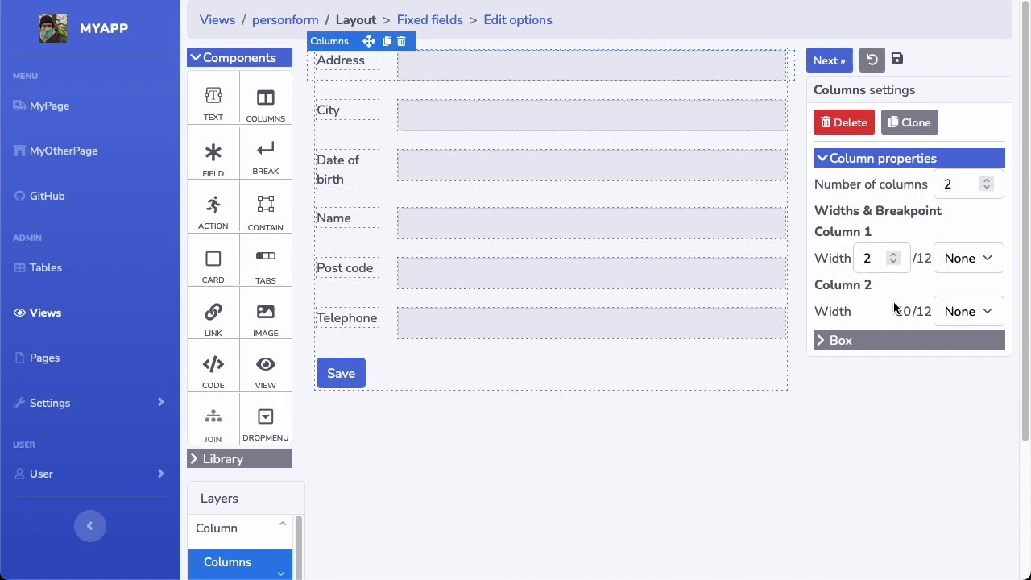
click(355, 63)
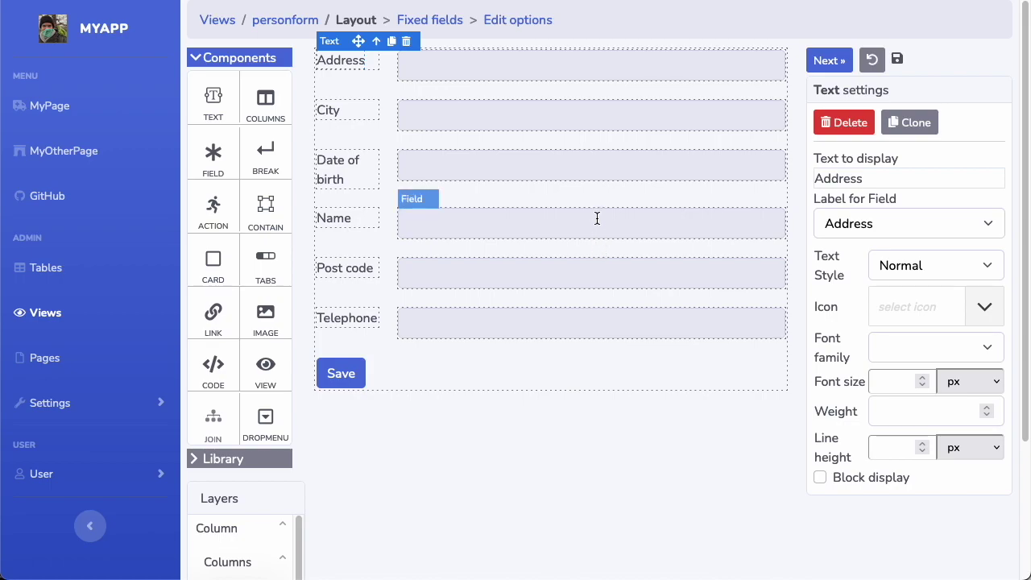
click(416, 63)
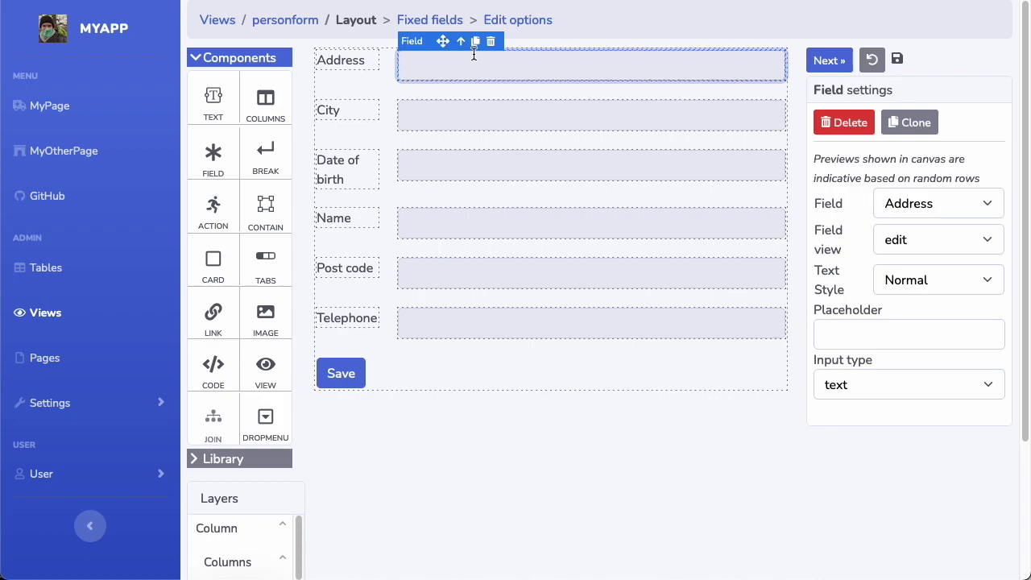
drag(444, 84, 421, 355)
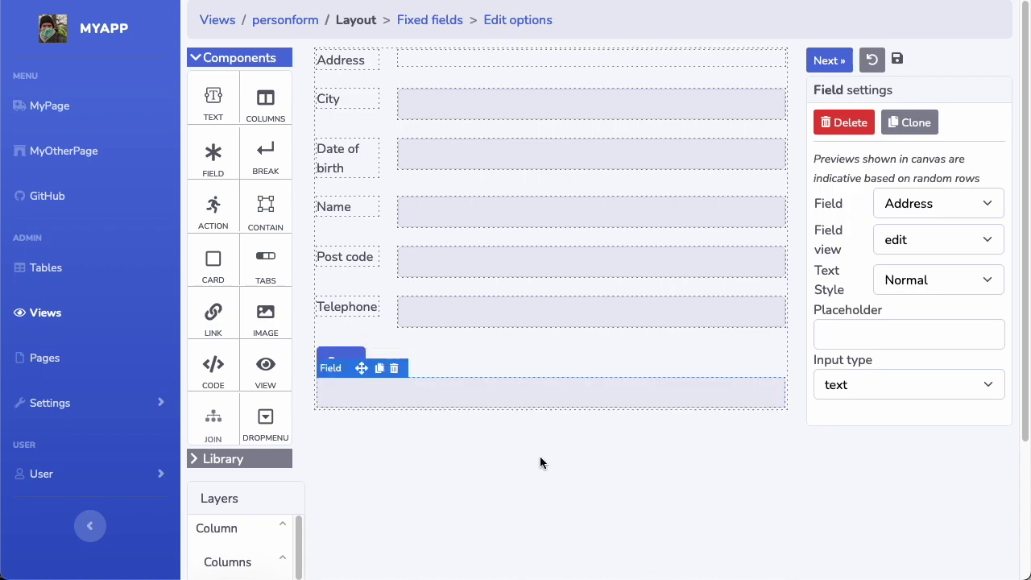
drag(456, 389, 446, 51)
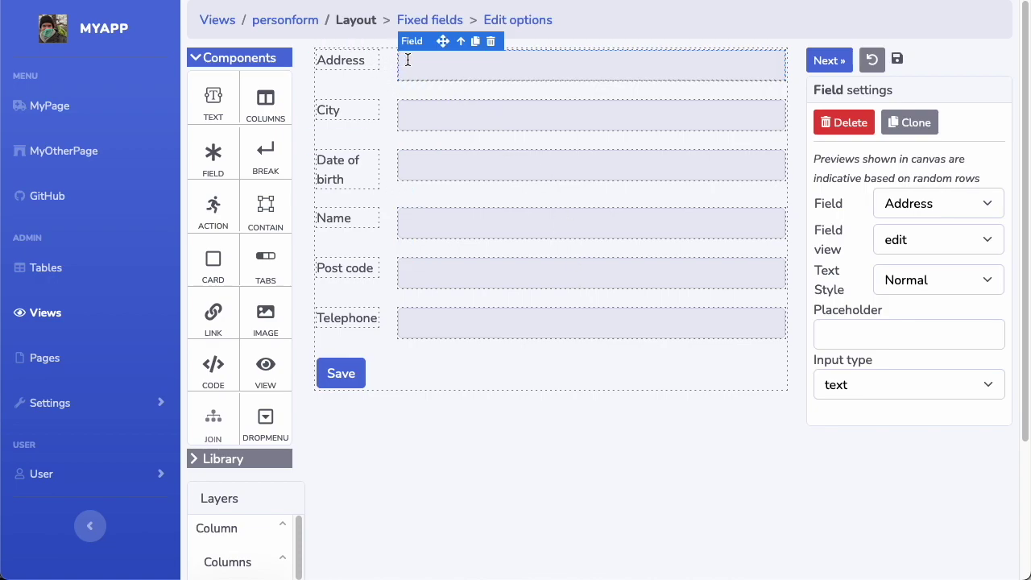
Delete the City row's input field and replace it with a new Field component set to City
click(502, 120)
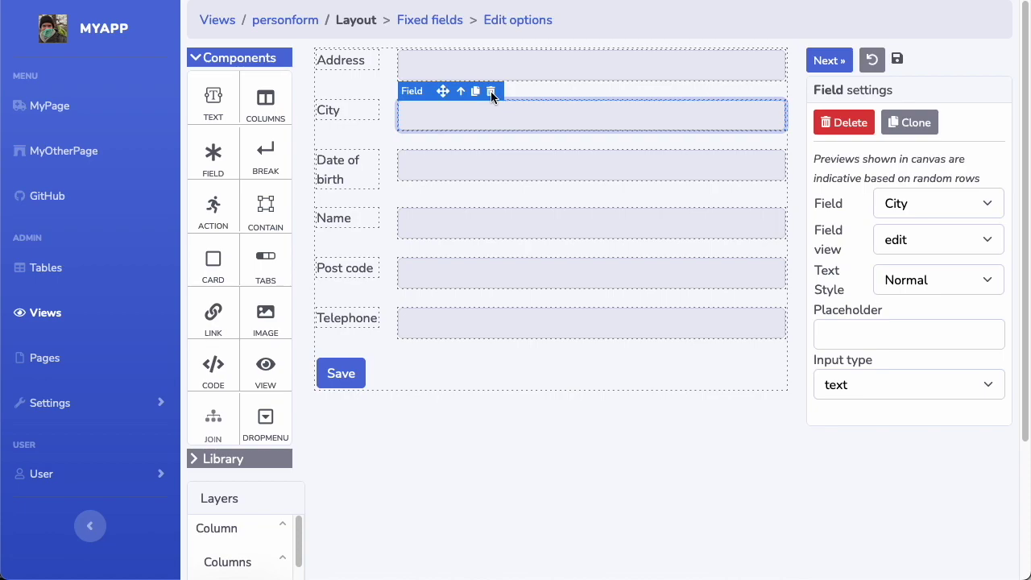
click(492, 92)
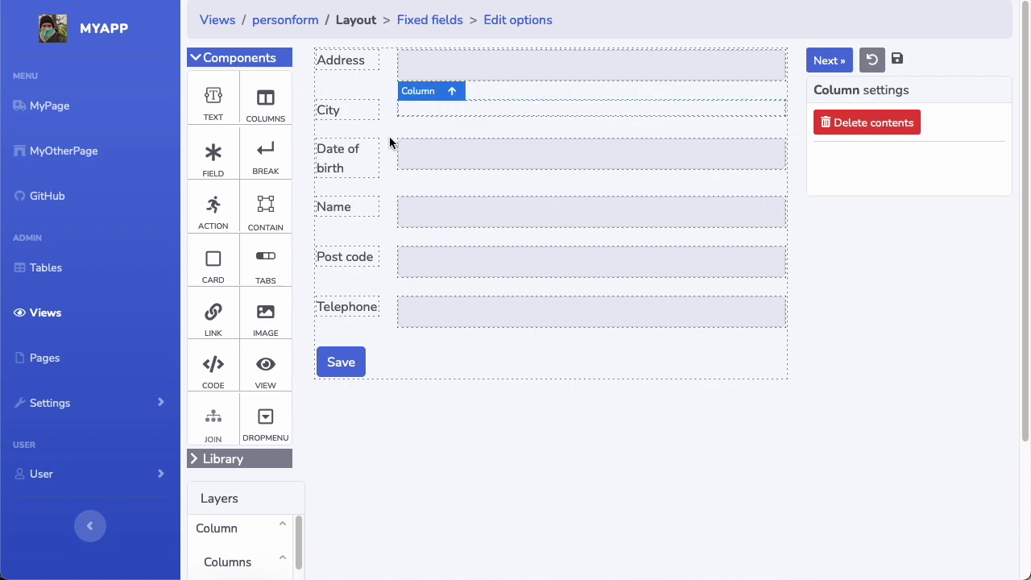
drag(210, 168, 482, 108)
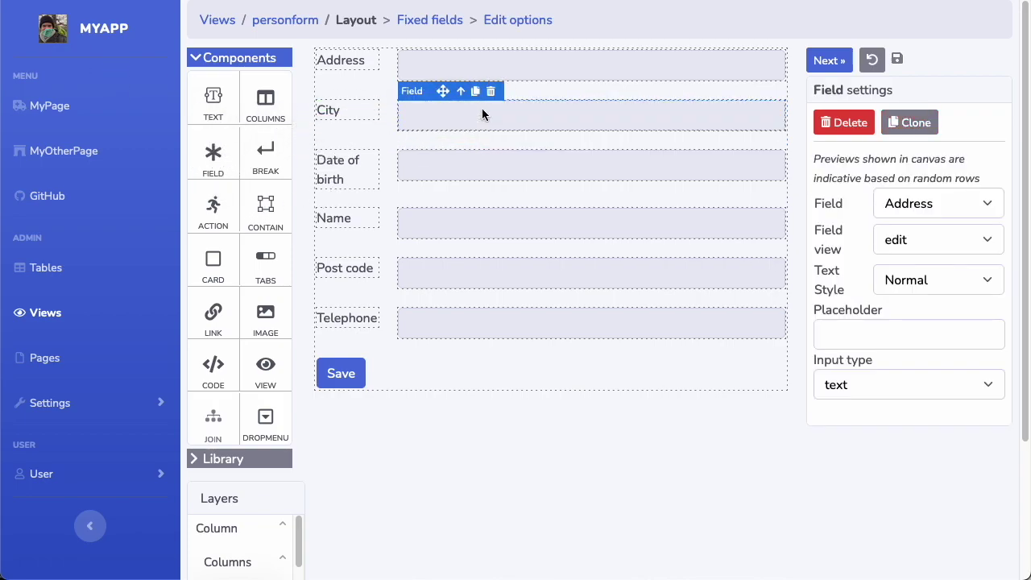
click(941, 198)
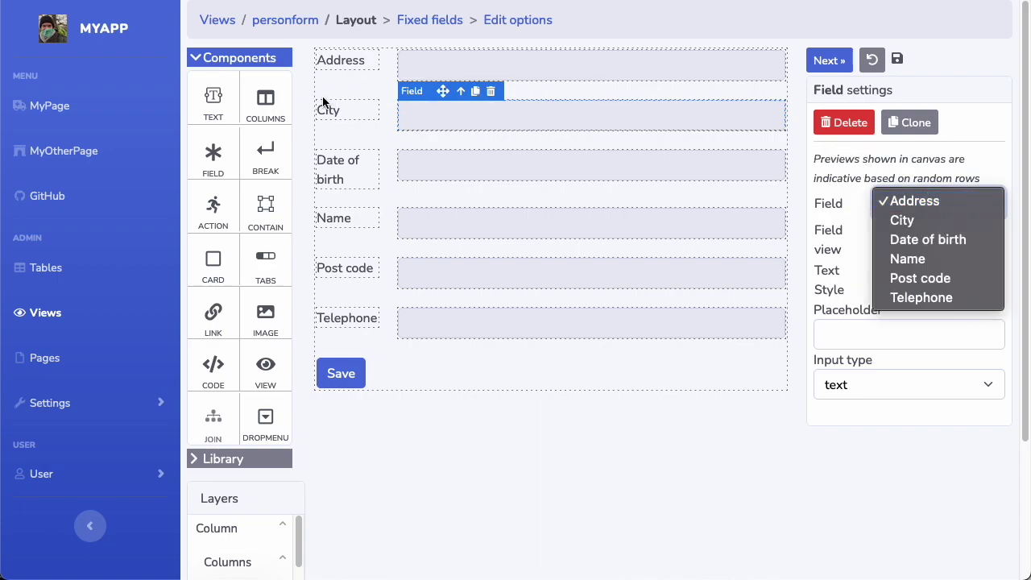
click(918, 216)
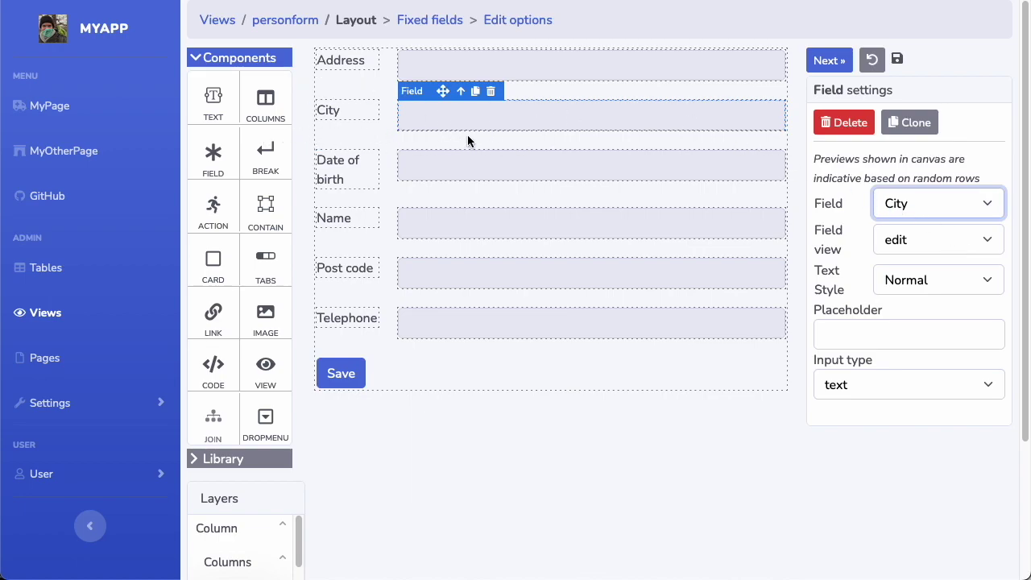
Add a second action beside the Save button, view the available action types, and delete the added action
click(485, 118)
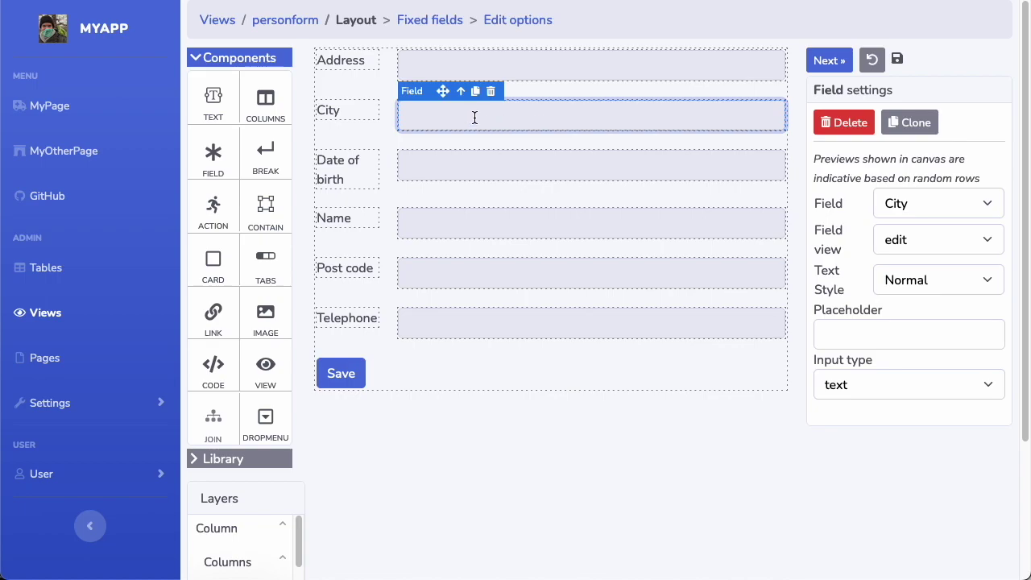
click(338, 379)
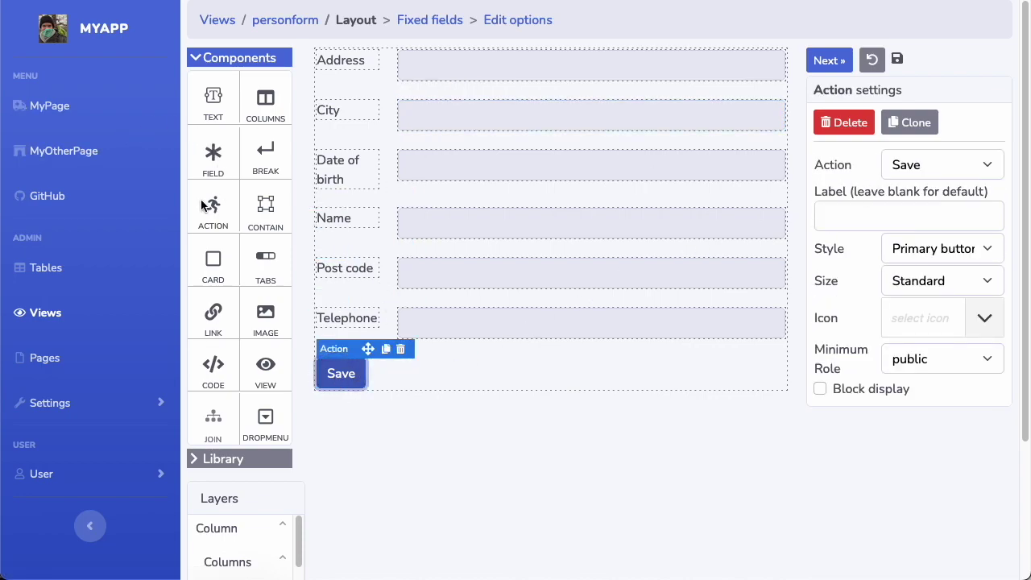
drag(203, 207, 467, 409)
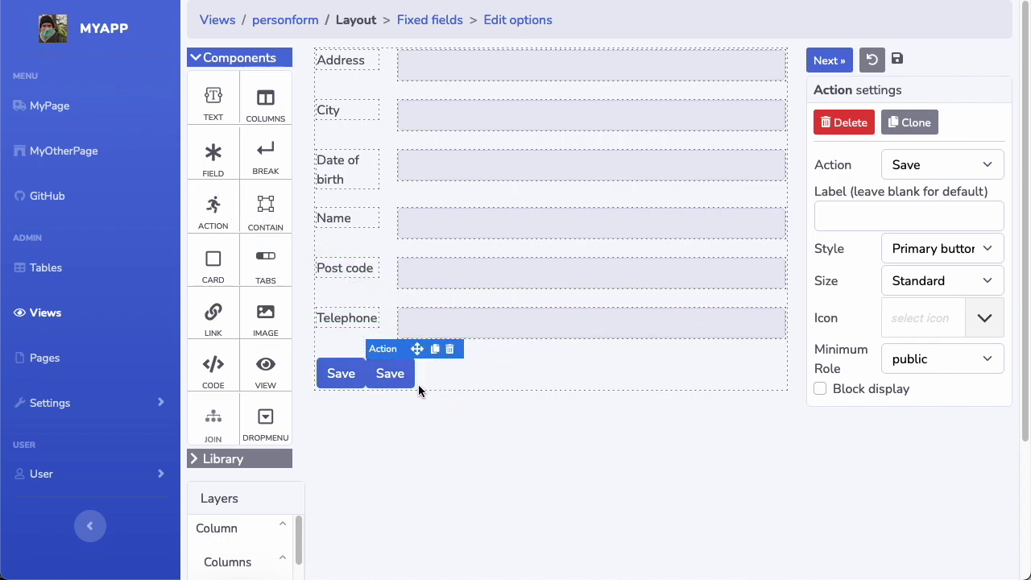
click(966, 161)
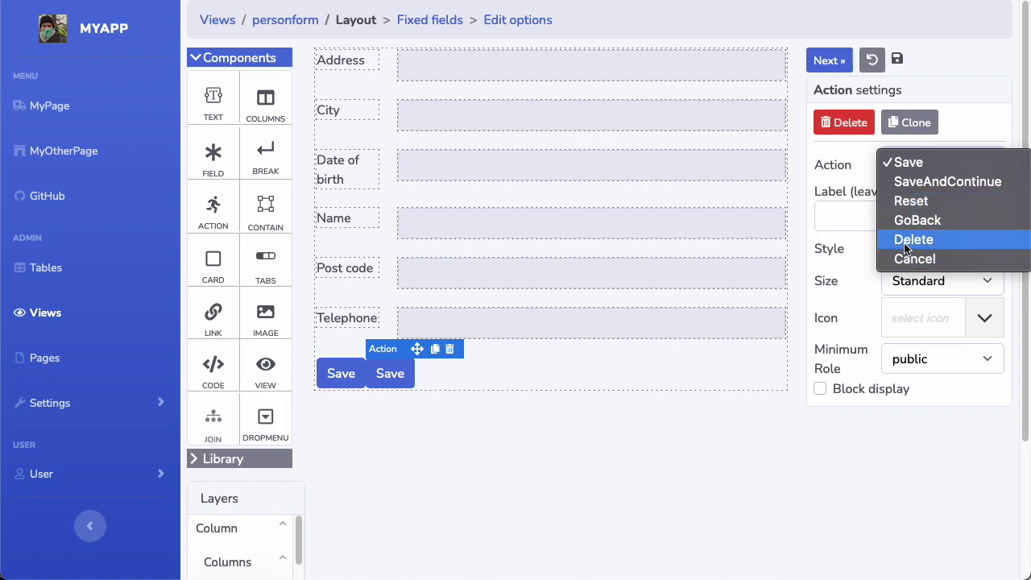
click(597, 428)
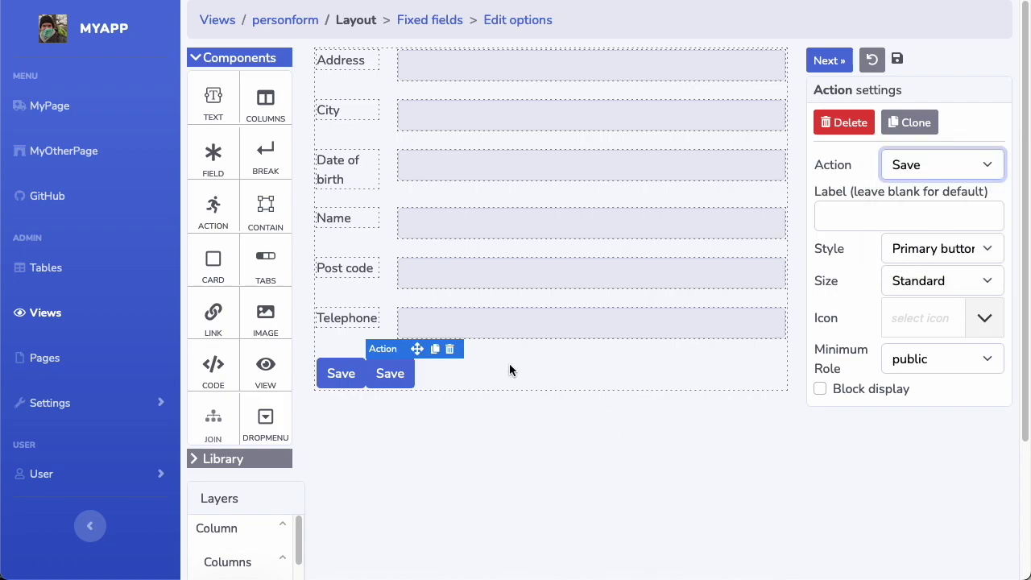
click(449, 349)
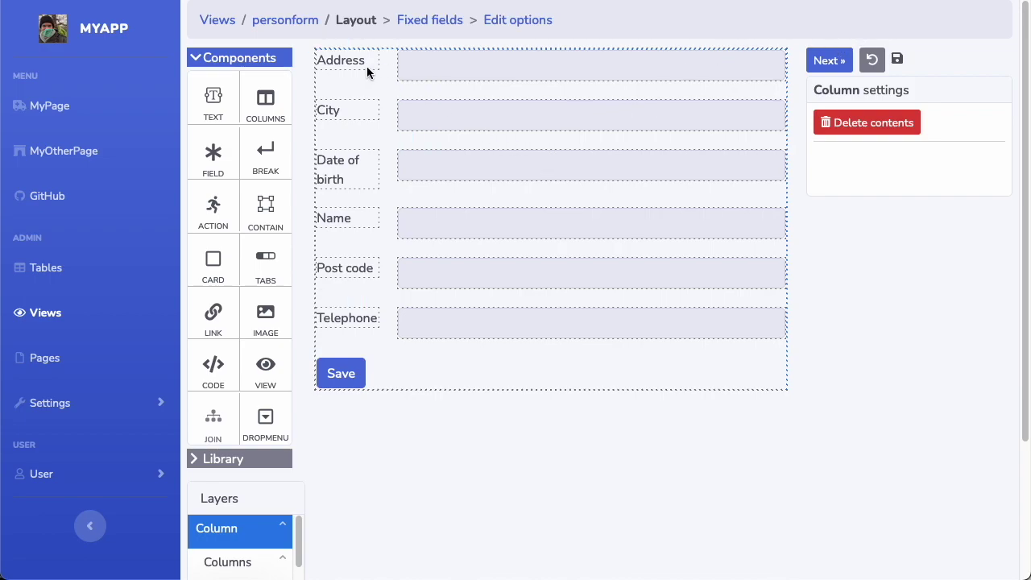
Move the Address label and input field out of their columns to above the City row, and return both to their original columns
drag(347, 63, 356, 89)
click(483, 60)
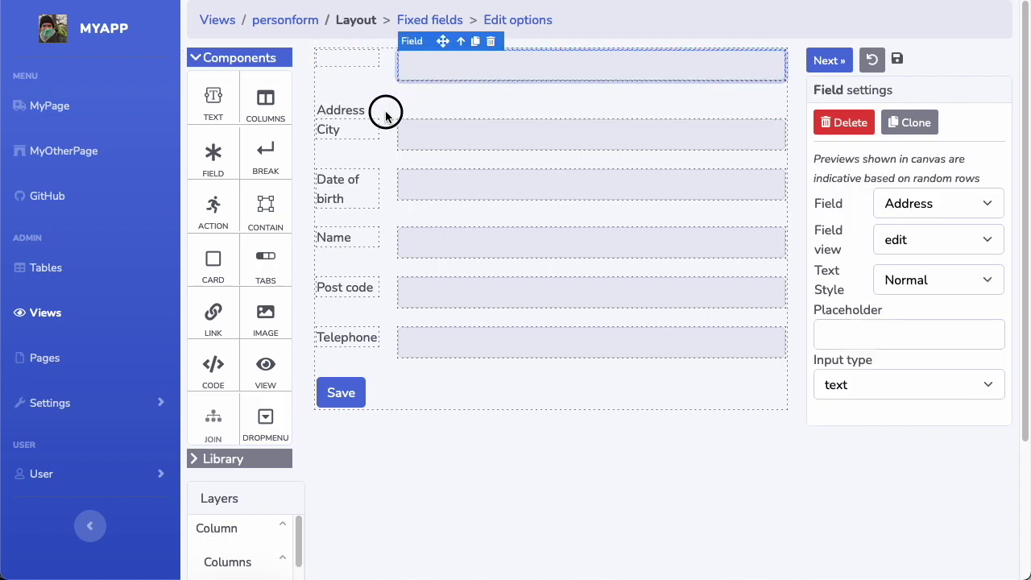
drag(451, 64, 385, 107)
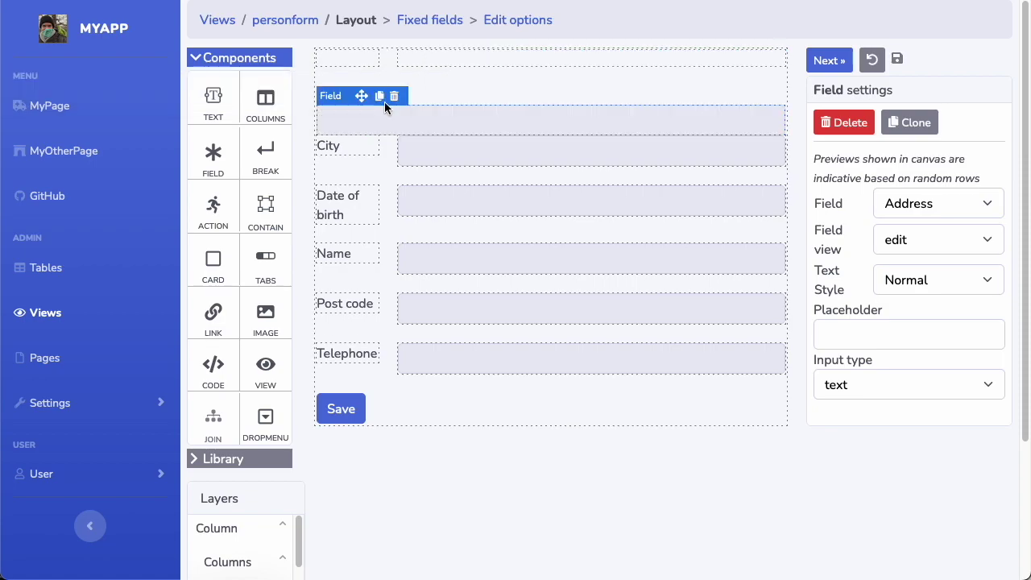
click(481, 71)
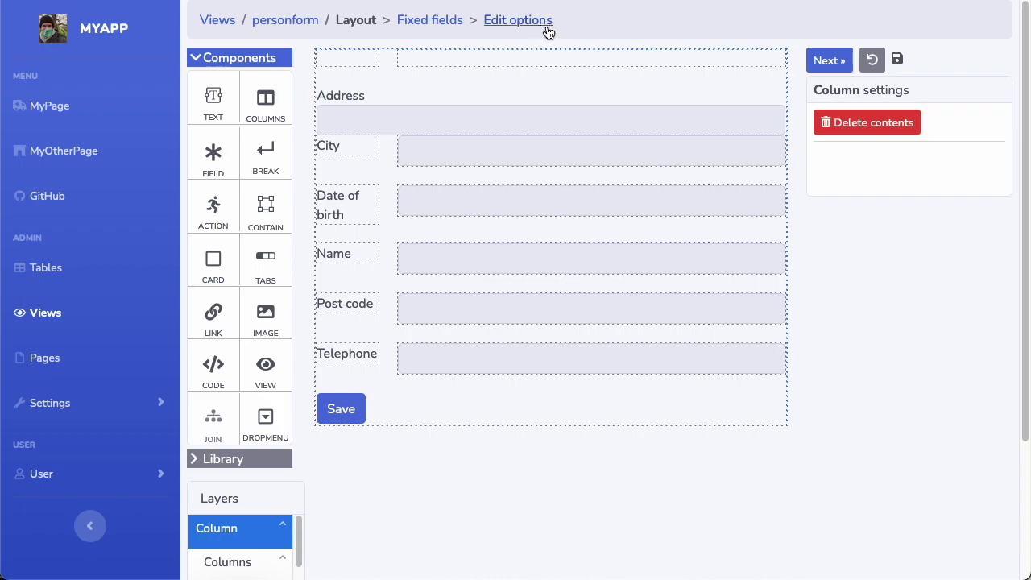
drag(321, 92, 347, 77)
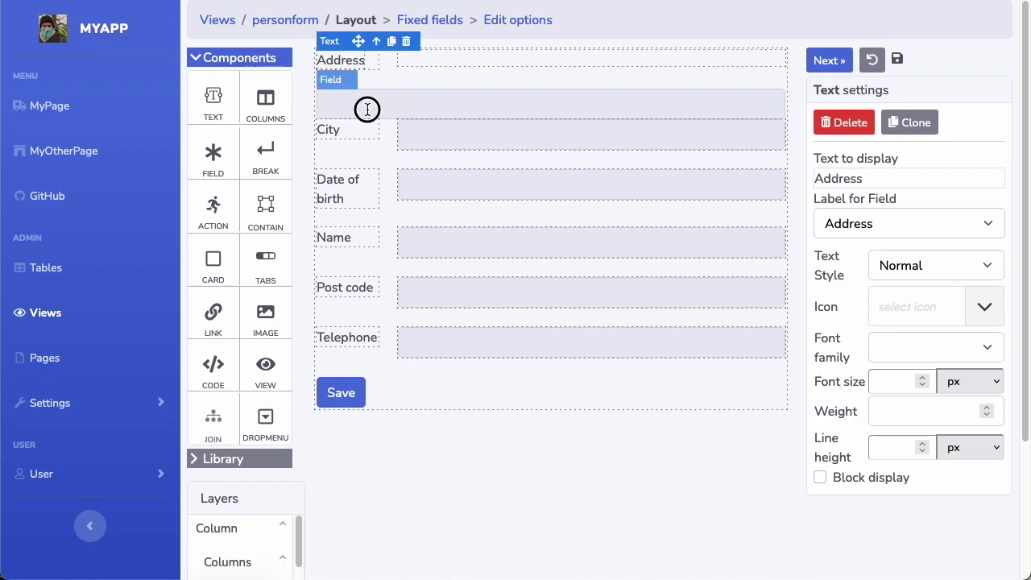
click(368, 106)
drag(373, 113, 467, 61)
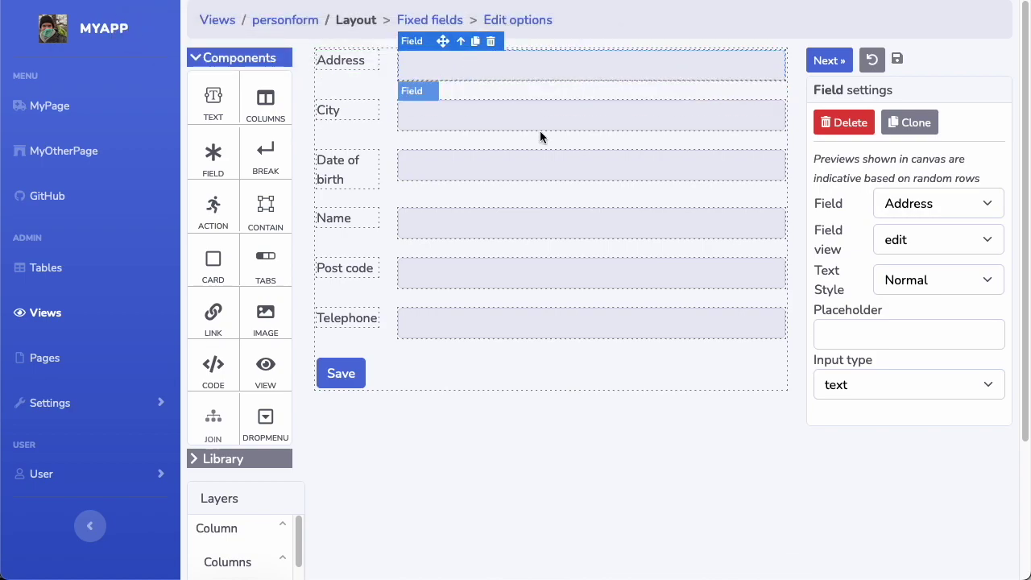
Proceed to the form's Edit options and keep destination type View with mylist [List] as the destination view
click(822, 62)
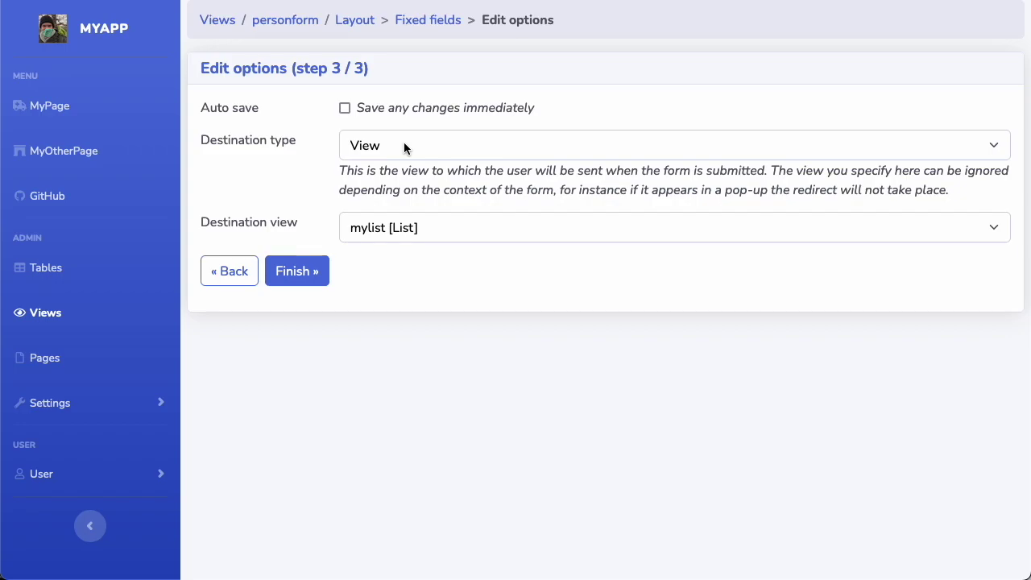
click(565, 151)
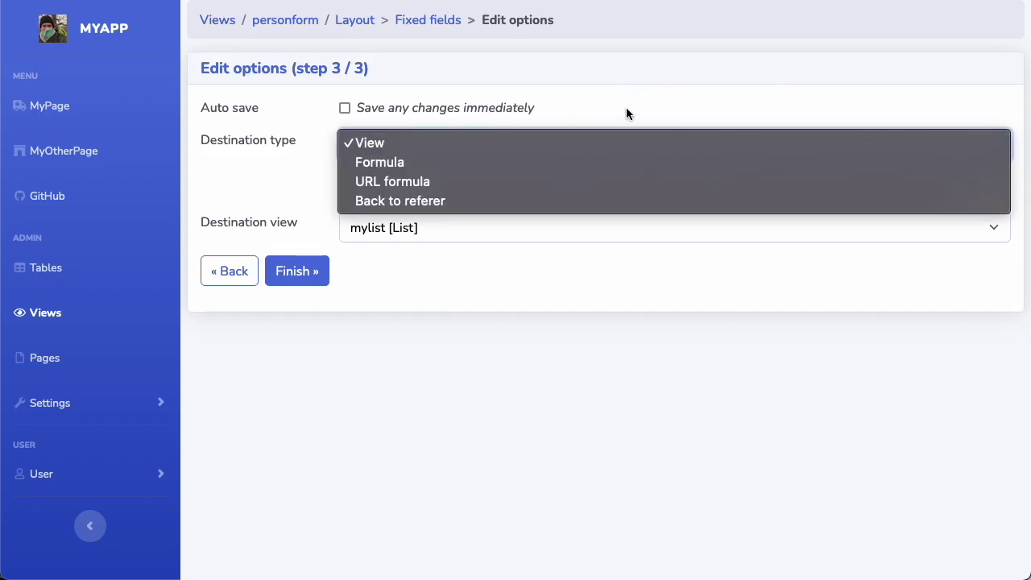
click(651, 92)
click(527, 143)
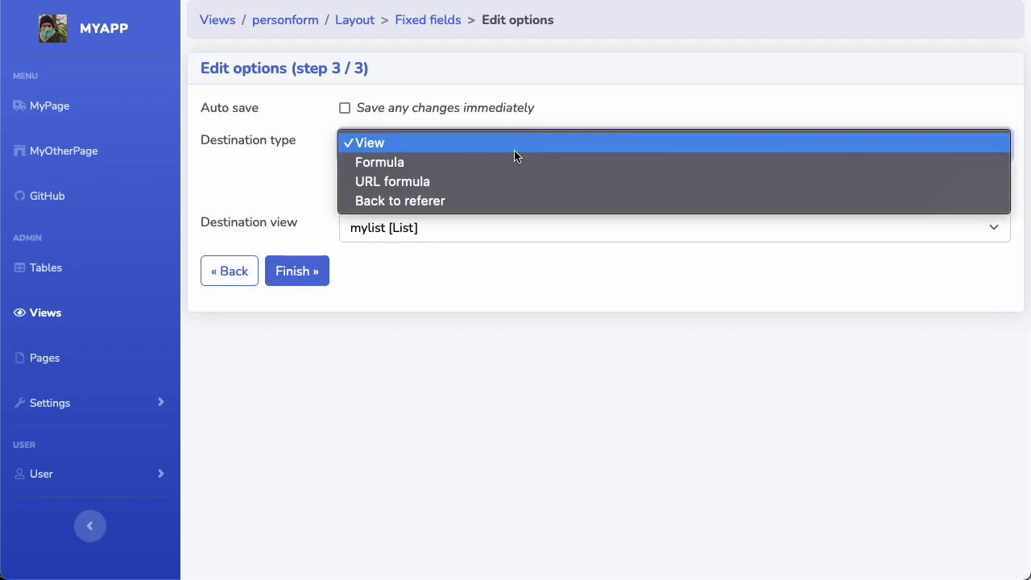
click(623, 113)
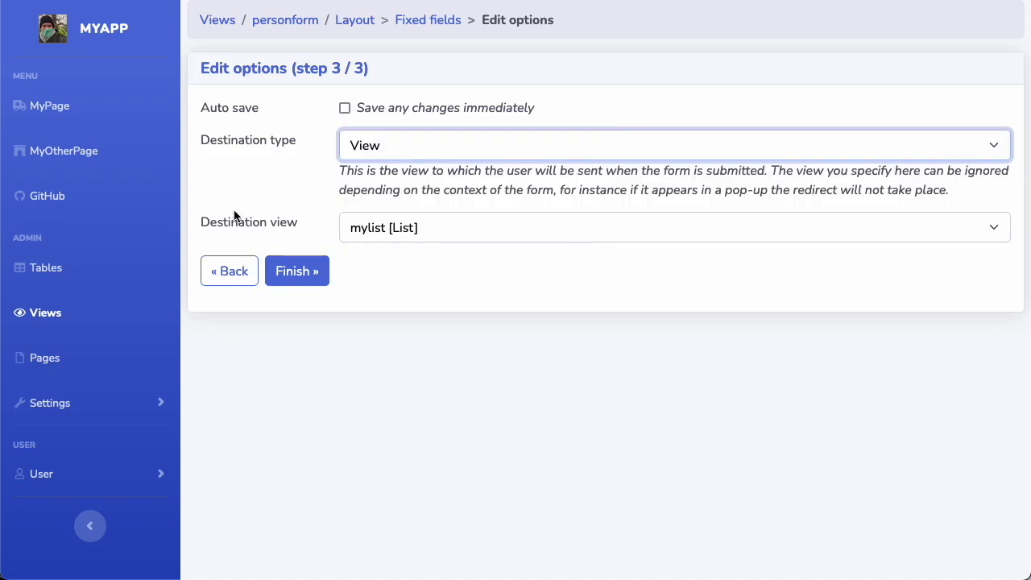
click(488, 229)
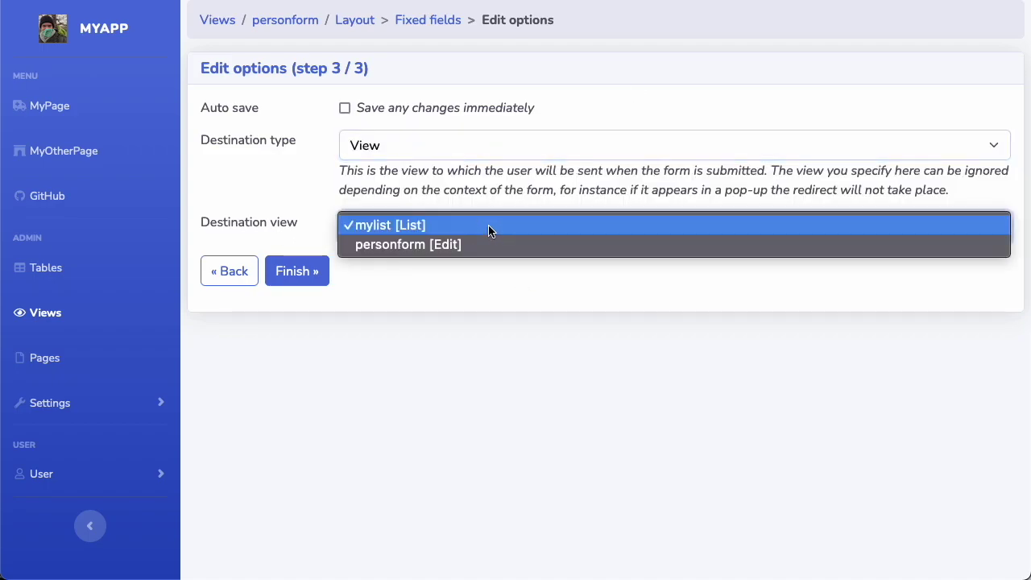
click(532, 227)
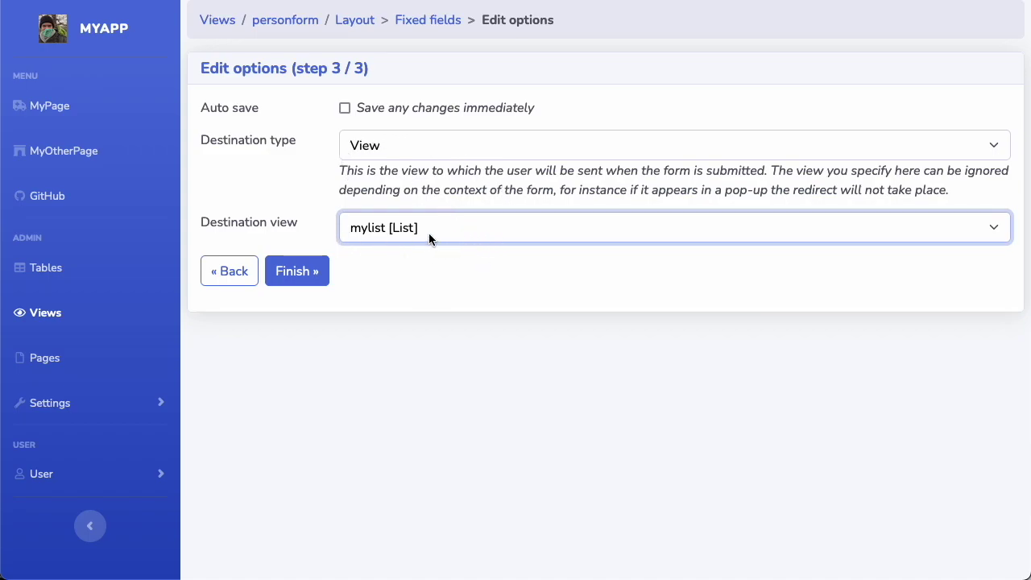
Try Formula as the destination type and switch it to URL formula
click(501, 146)
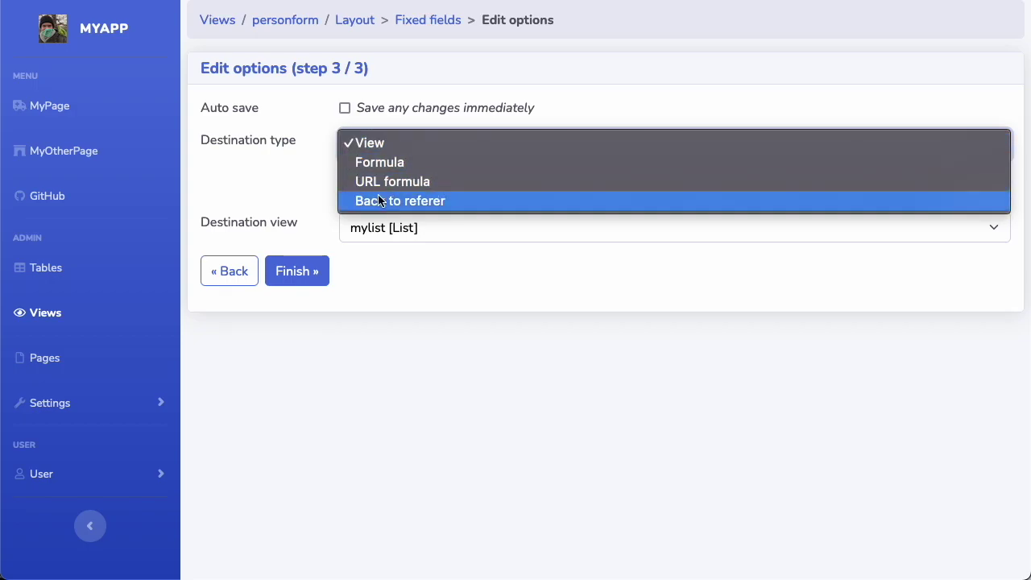
click(470, 162)
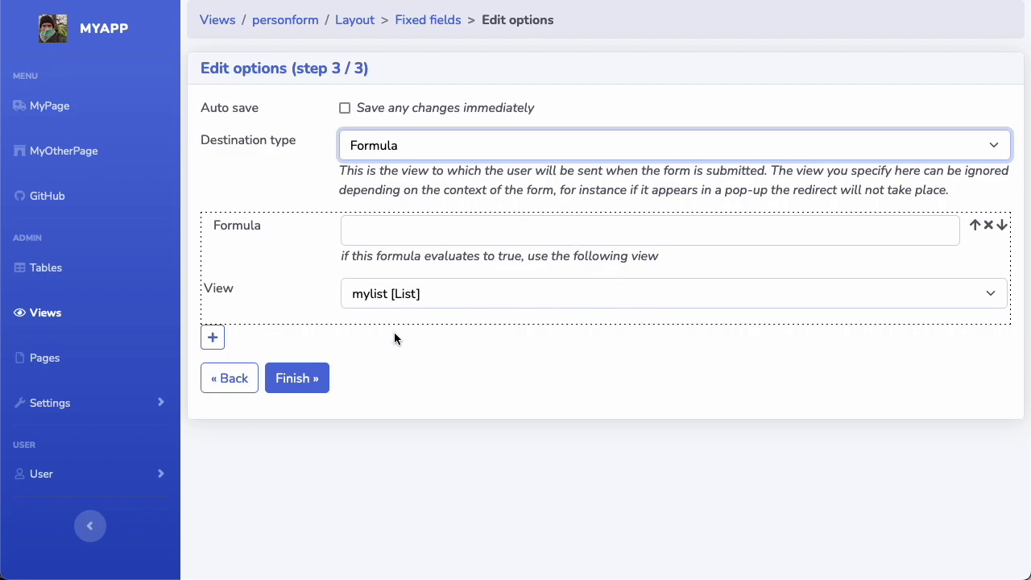
click(475, 136)
click(427, 162)
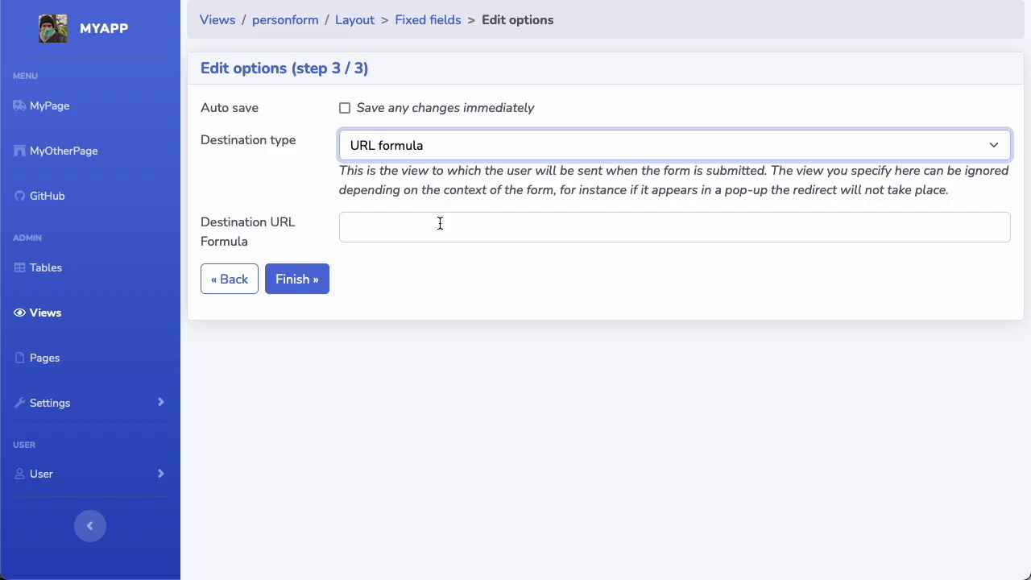
Enter '/view' in single quotes as the destination URL formula
click(440, 223)
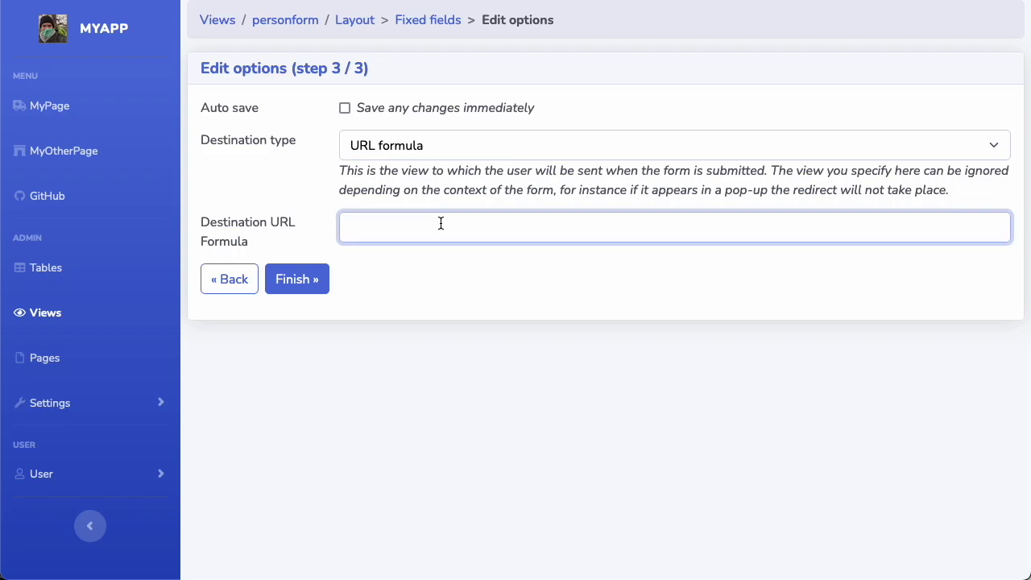
text(/view)
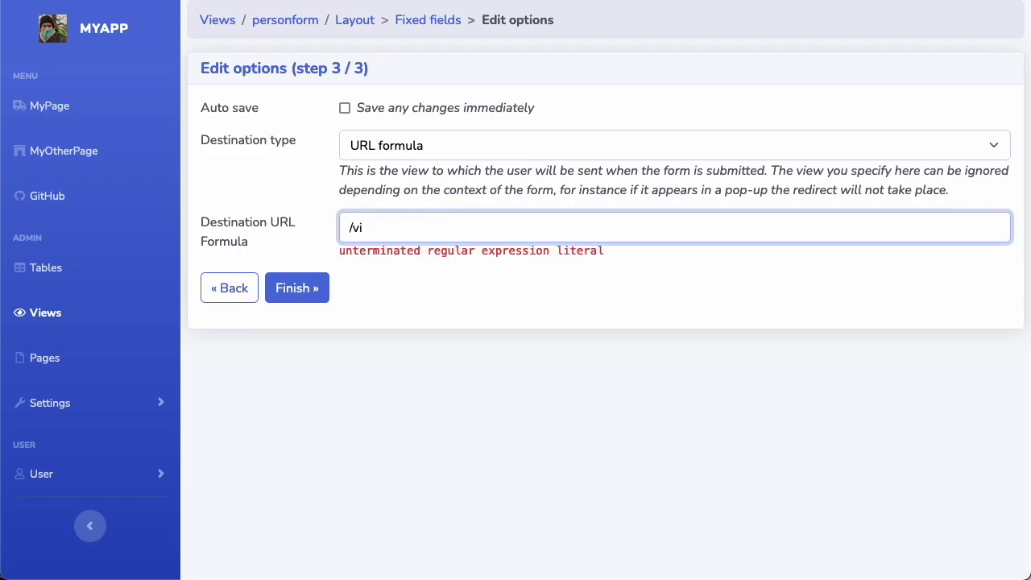
click(349, 227)
text(')
key(Right)
key(Right)
key(Right)
key(Right)
key(Right)
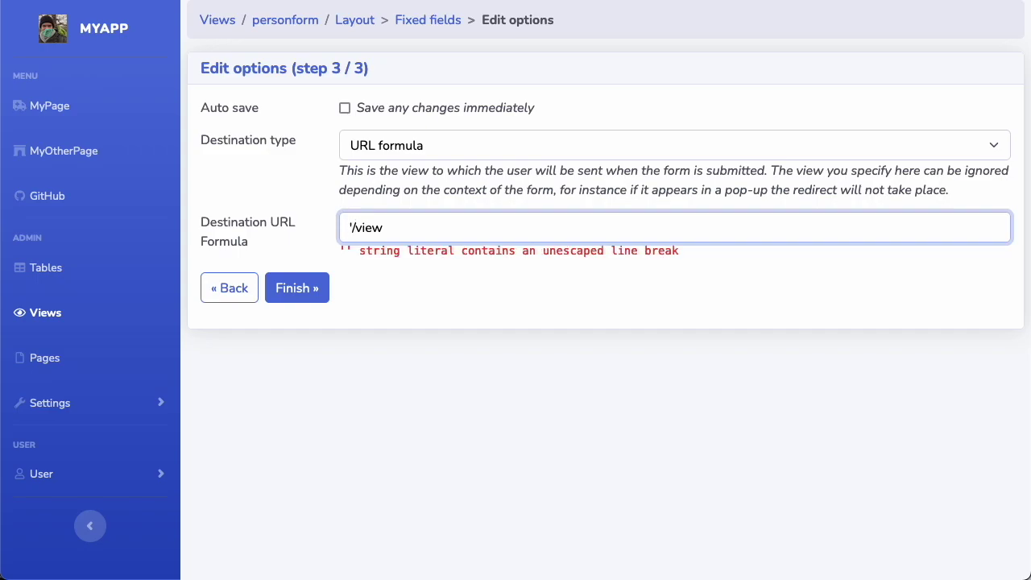
text(')
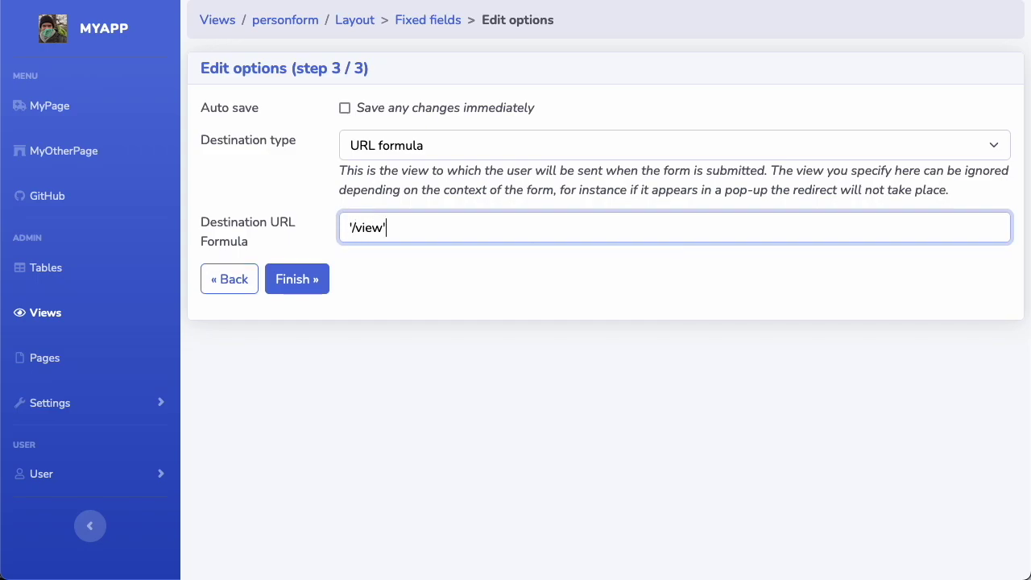
Try extending the destination URL formula to '/view'+city, and erase it back
text(+)
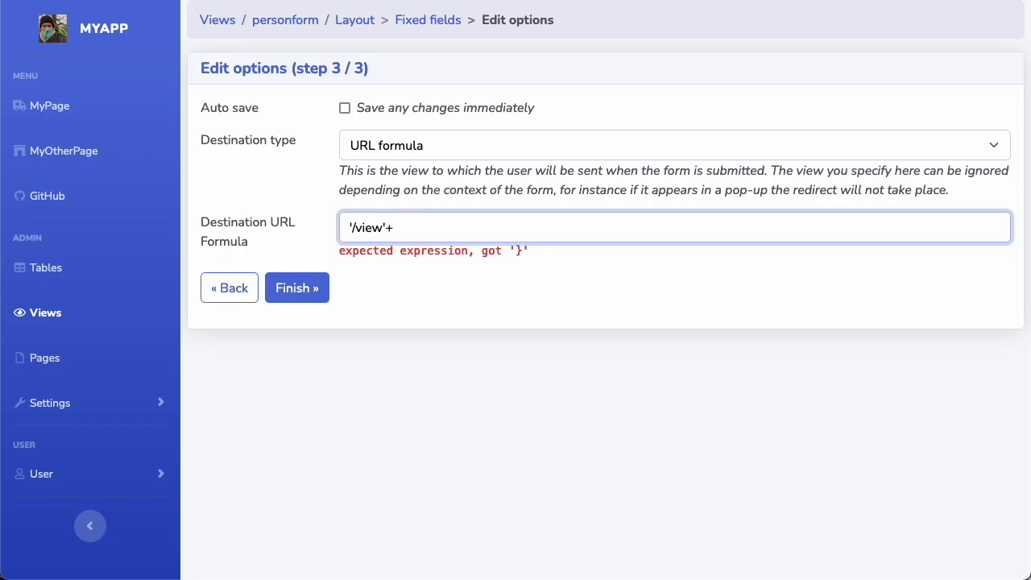
text(city)
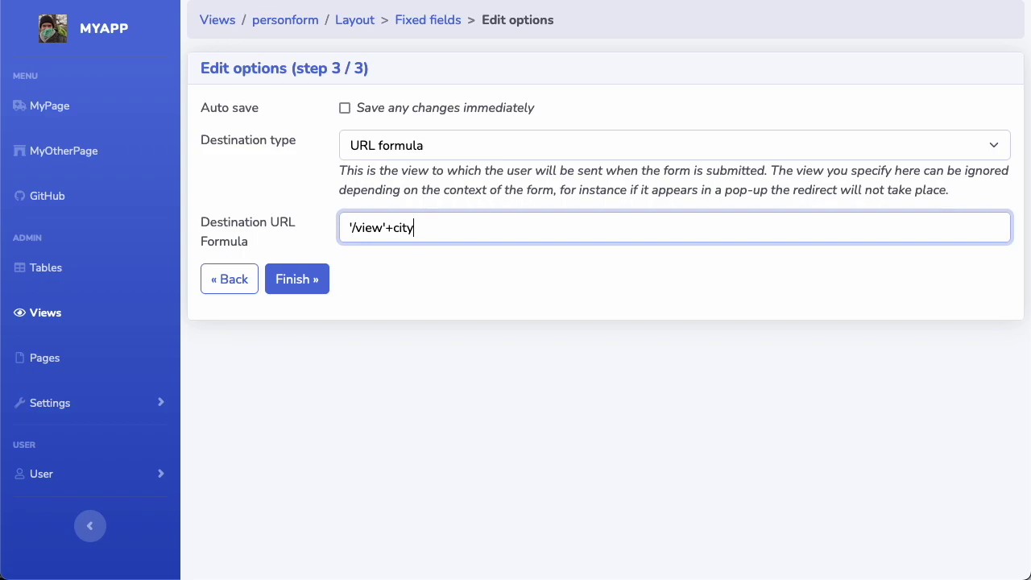
key(BackSpace)
key(BackSpace)
key(BackSpace)
key(BackSpace)
key(BackSpace)
key(BackSpace)
key(BackSpace)
key(BackSpace)
key(BackSpace)
key(BackSpace)
key(BackSpace)
key(BackSpace)
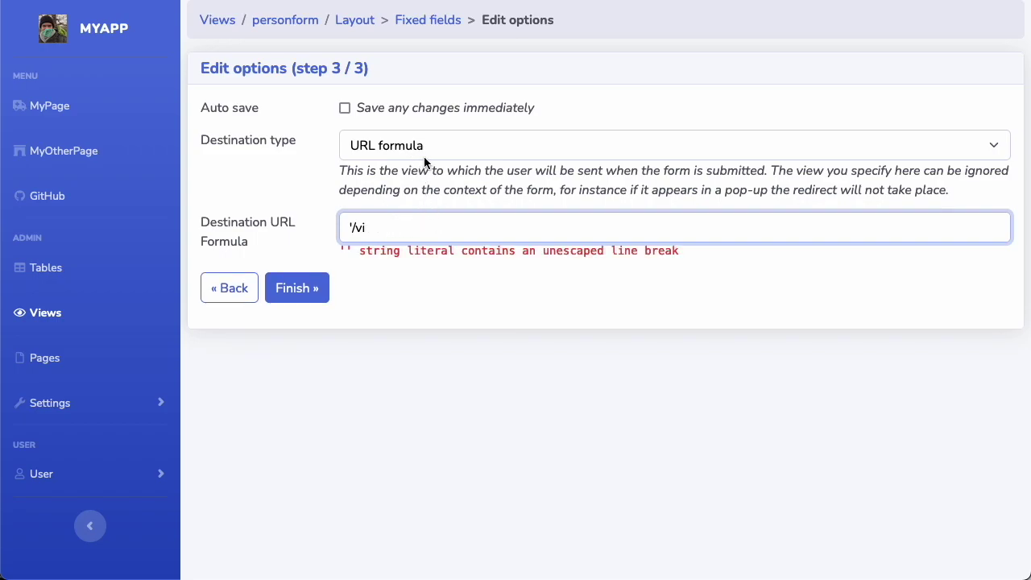
Set the destination type back to View with mylist [List] as the destination view, and finish the personform configuration
click(464, 145)
click(444, 103)
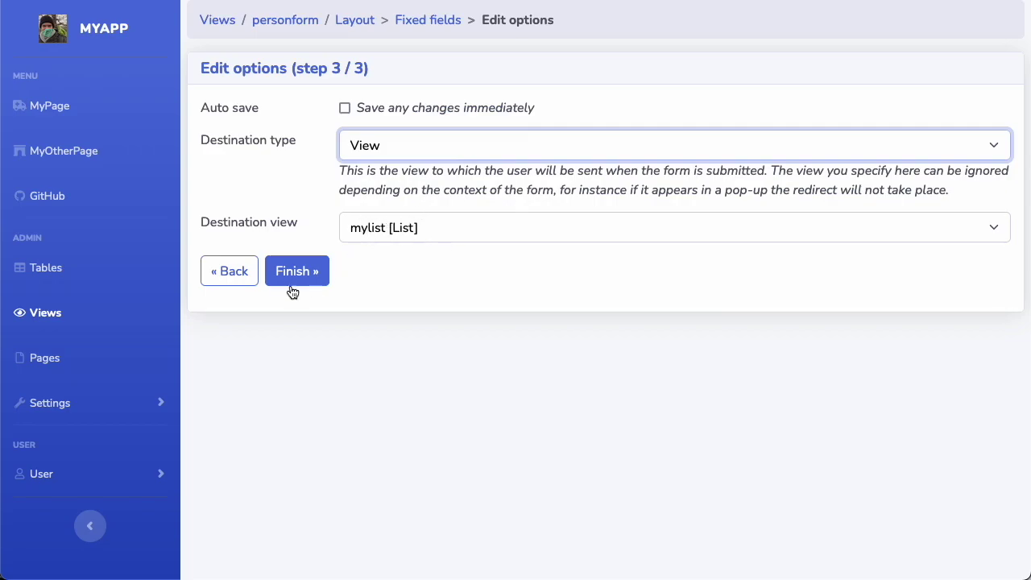
click(326, 274)
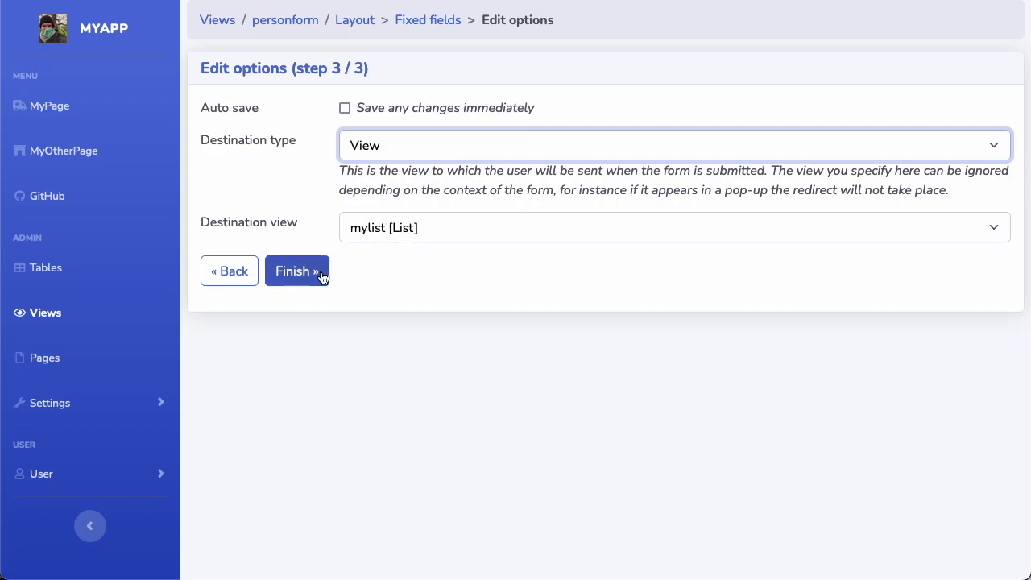
click(296, 278)
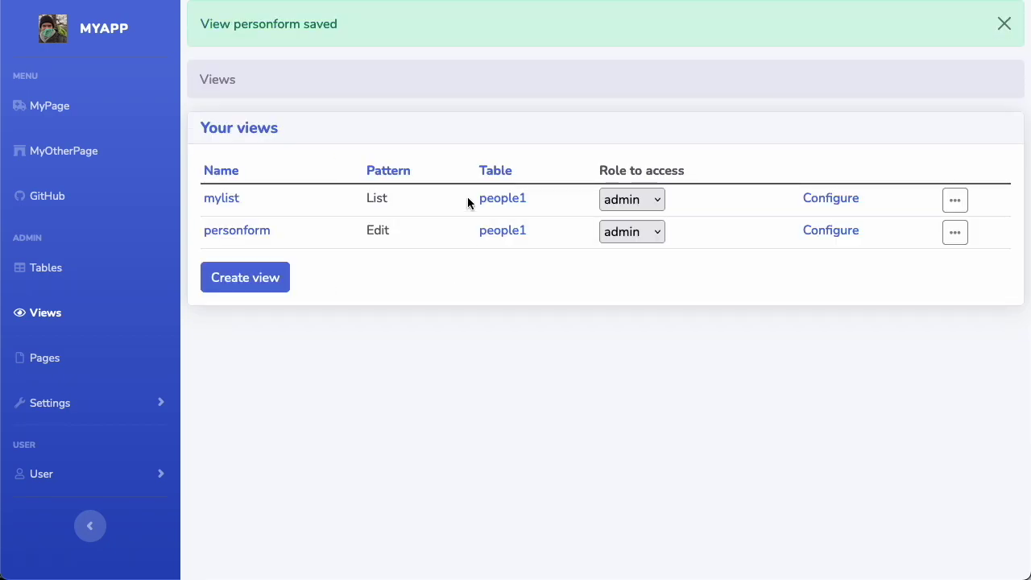
Run the personform view to check its field order, and open its layout for editing
click(236, 231)
key(alt+Left)
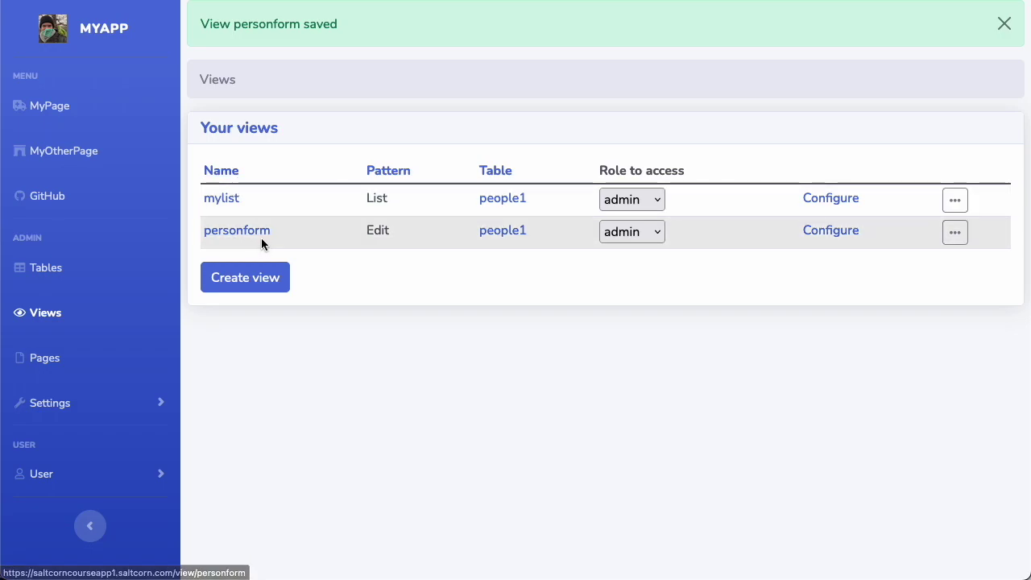
click(234, 244)
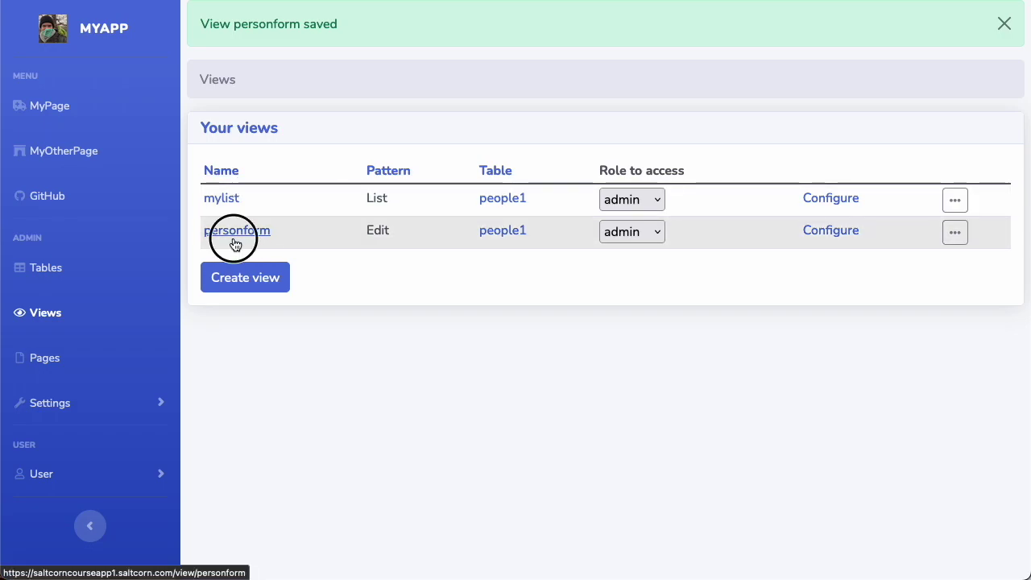
click(433, 74)
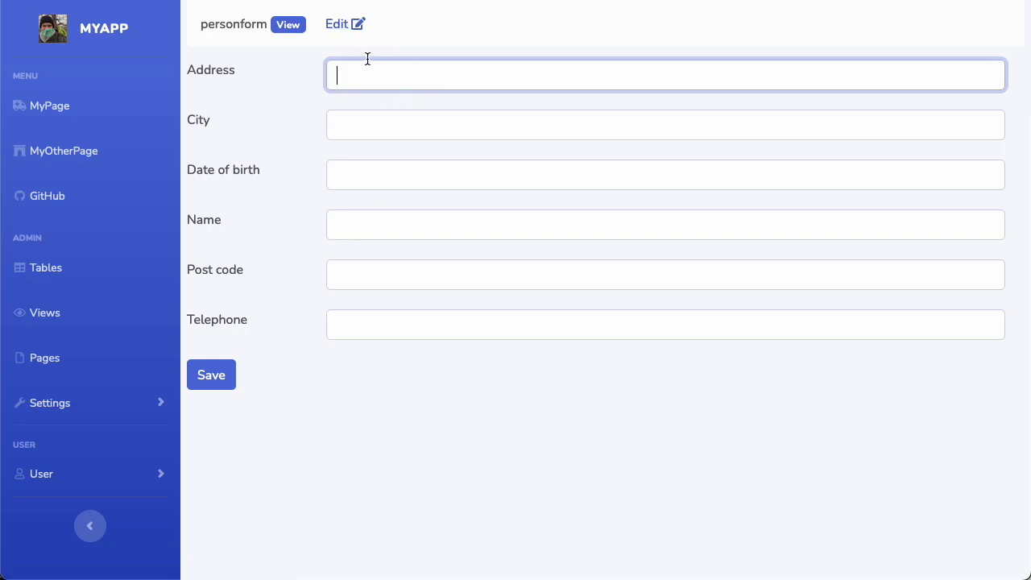
click(357, 28)
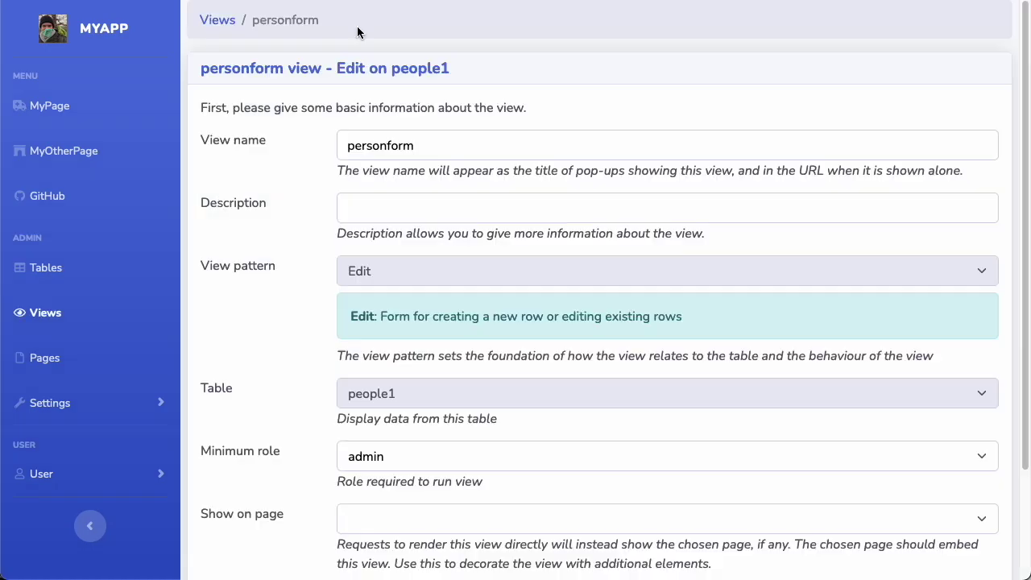
scroll(313, 346, down, 2)
click(264, 544)
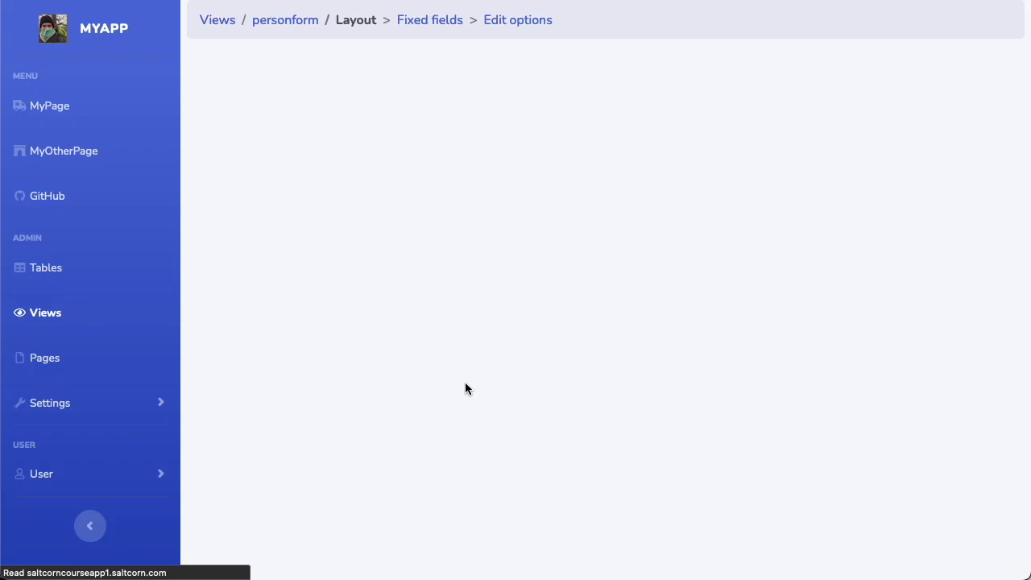
Reorder the form rows to Name, Address, City, Post code, Telephone, Date of birth, and save the view
drag(392, 205, 392, 46)
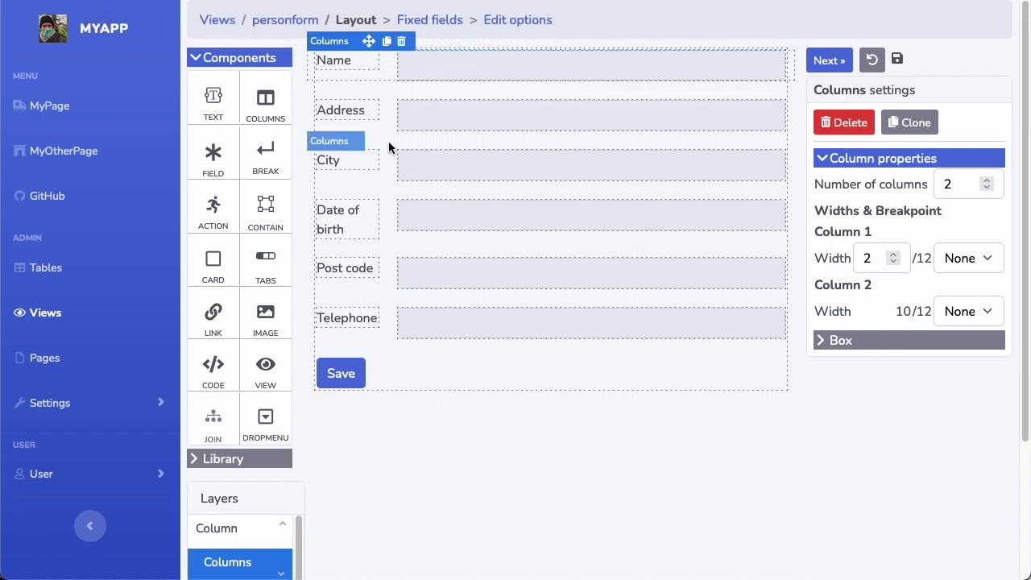
drag(391, 280, 395, 196)
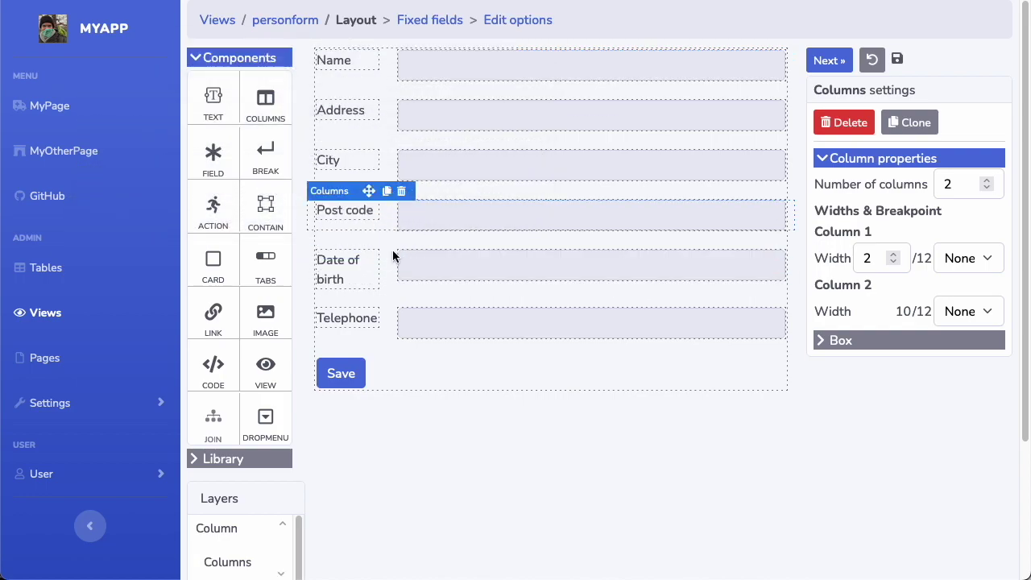
drag(389, 323, 394, 235)
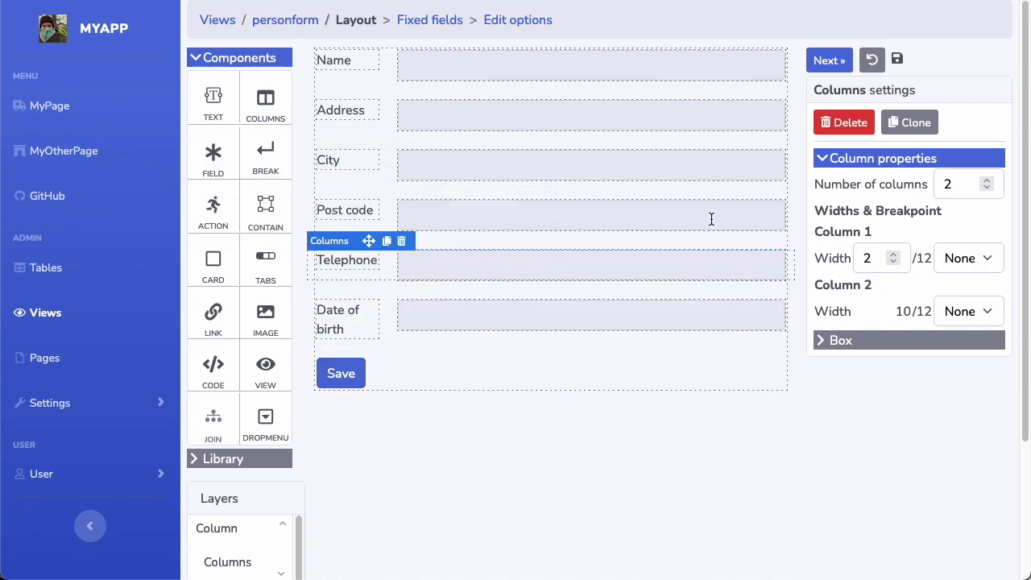
click(829, 60)
click(306, 272)
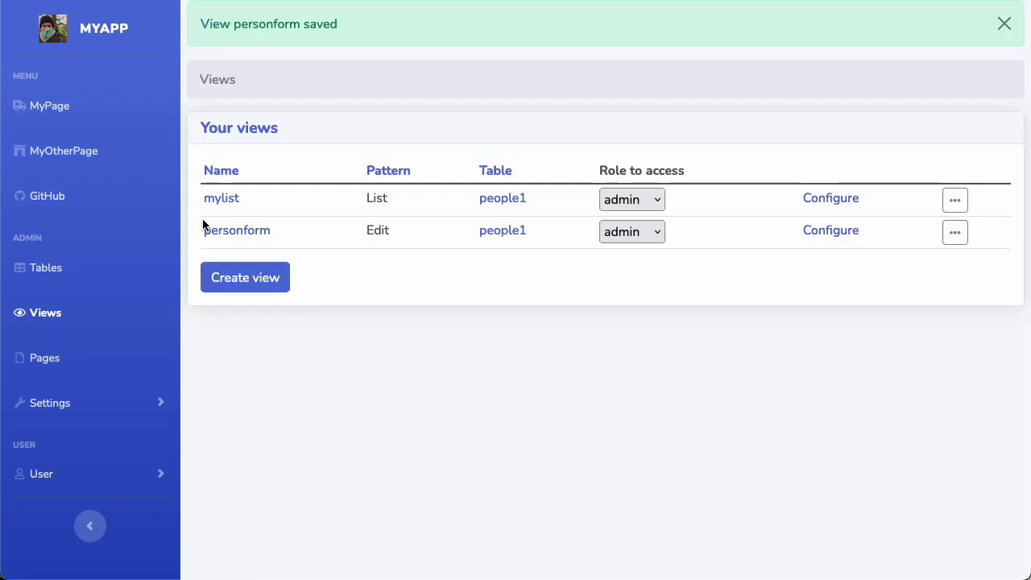
Run personform and fill in the new person's name, address, city and post code
click(249, 230)
click(485, 76)
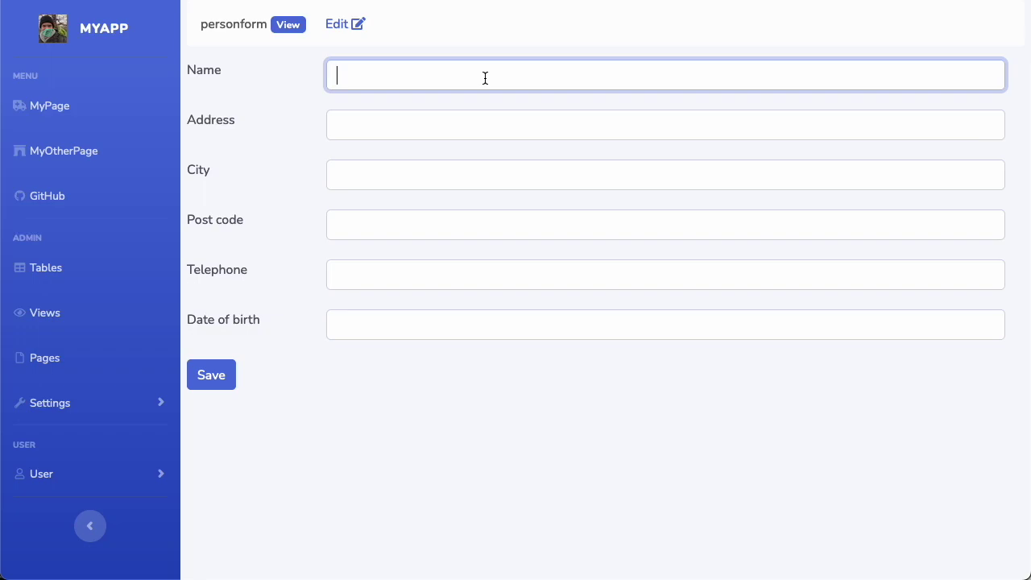
text(Carl Smith)
key(Tab)
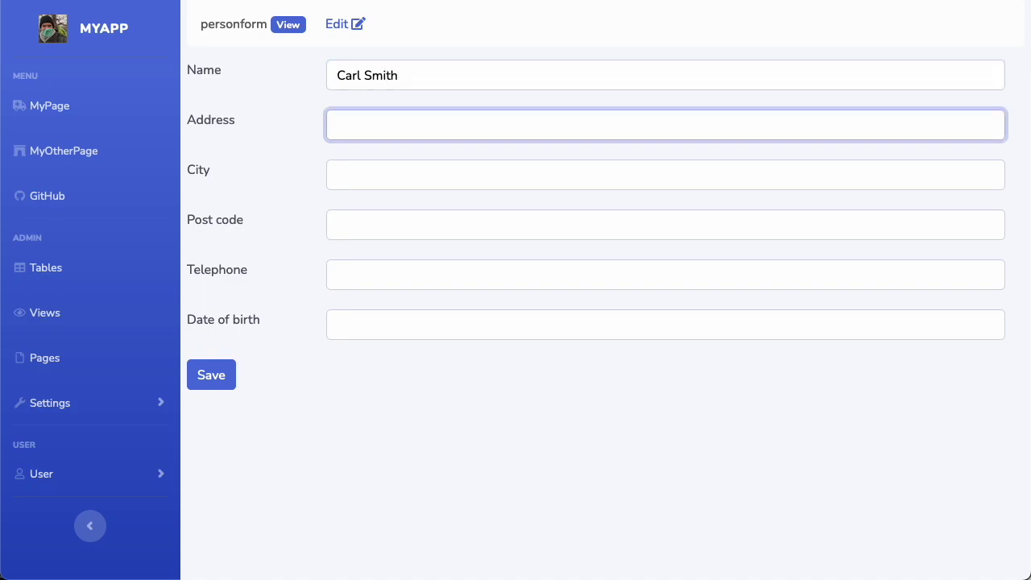
text(5, The Road)
key(Tab)
text(London)
key(Tab)
text(EC5)
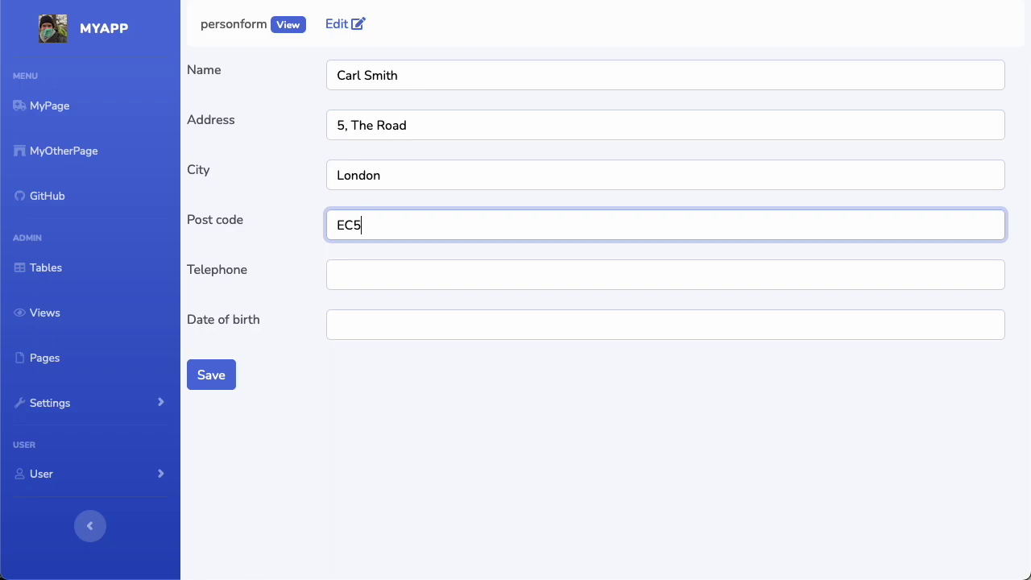
text( 7GH)
Enter the person's telephone number and date of birth, and save the new record
text(1234)
key(Tab)
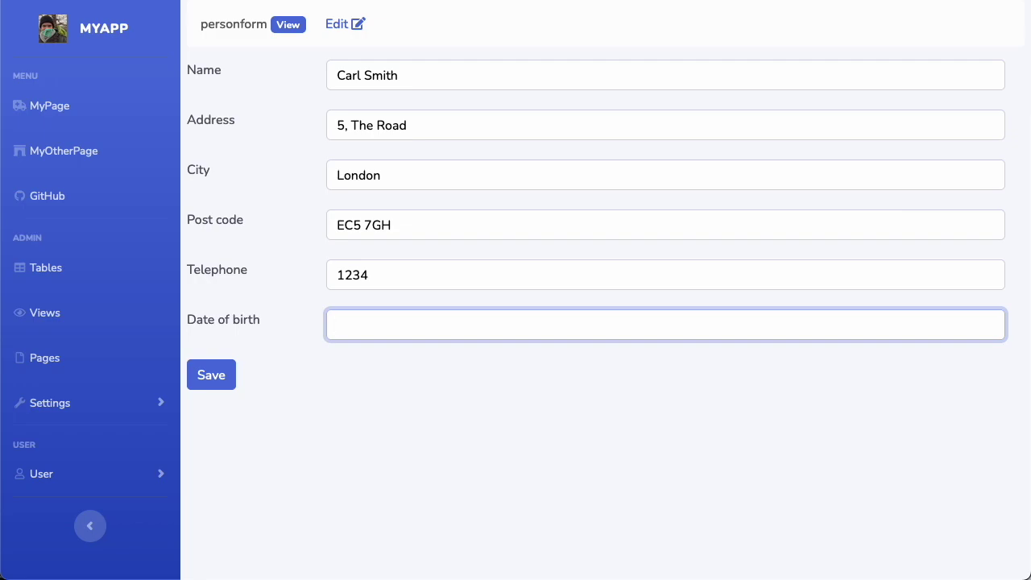
text(2)
key(BackSpace)
text(1983-)
text(04-03)
click(212, 375)
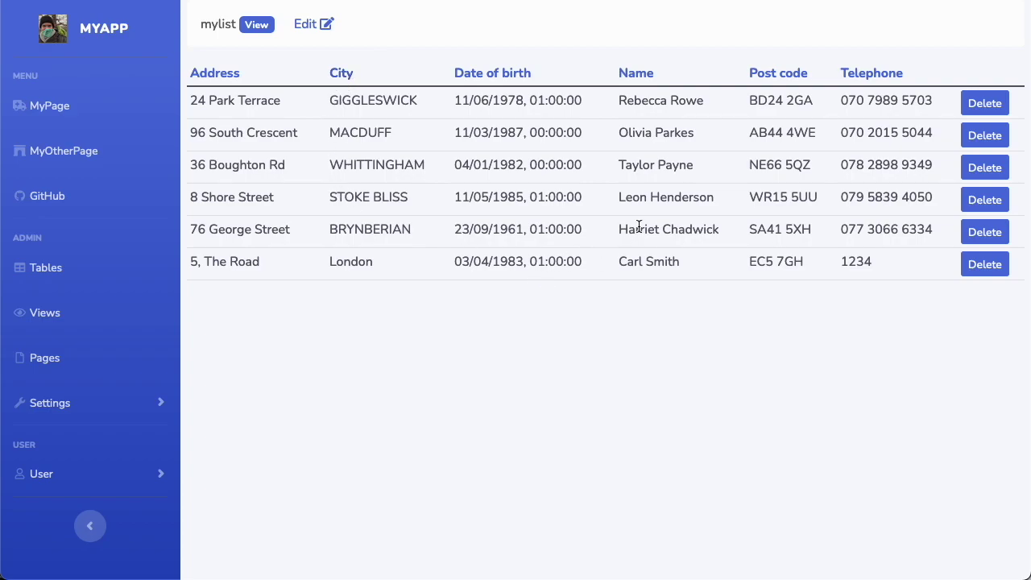
Open the mylist view for editing and proceed to its Columns configuration
click(314, 29)
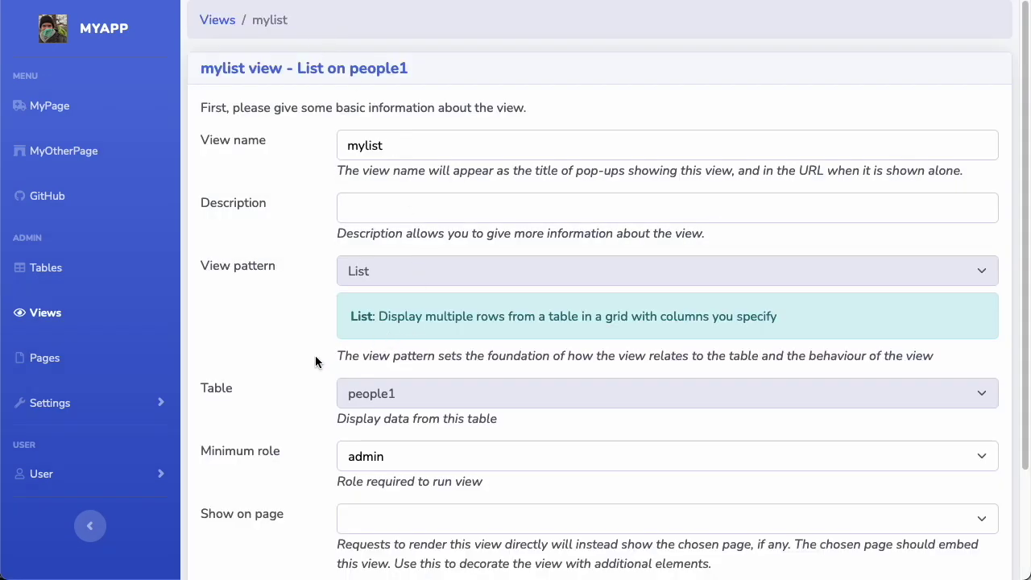
scroll(315, 362, down, 1)
scroll(338, 320, up, 1)
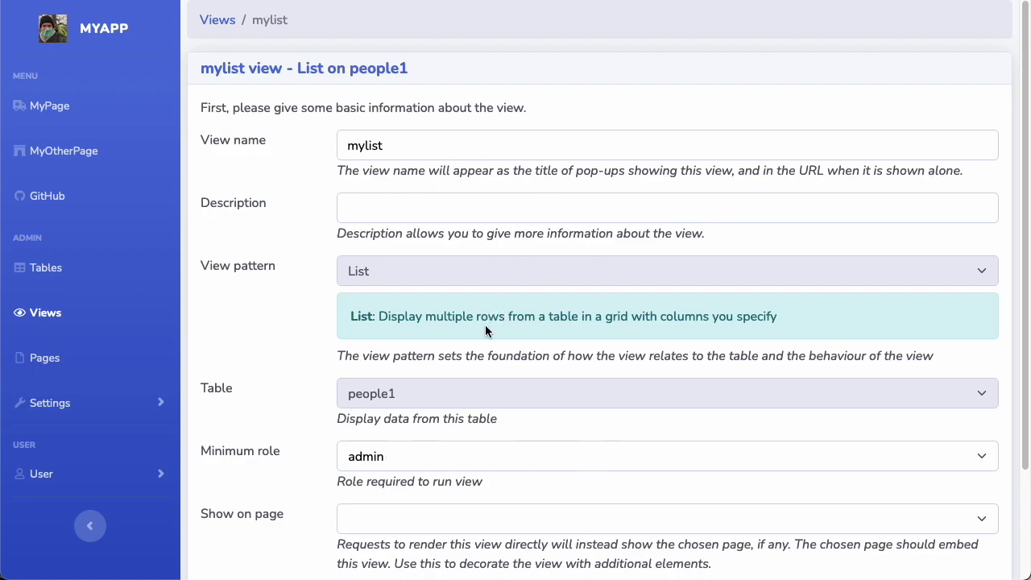
scroll(485, 324, down, 1)
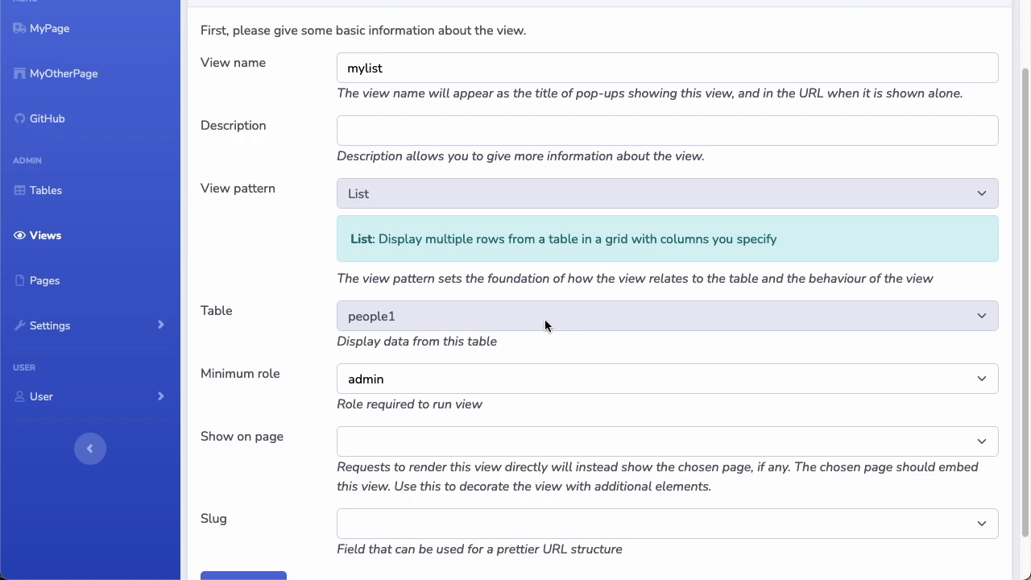
scroll(319, 421, down, 1)
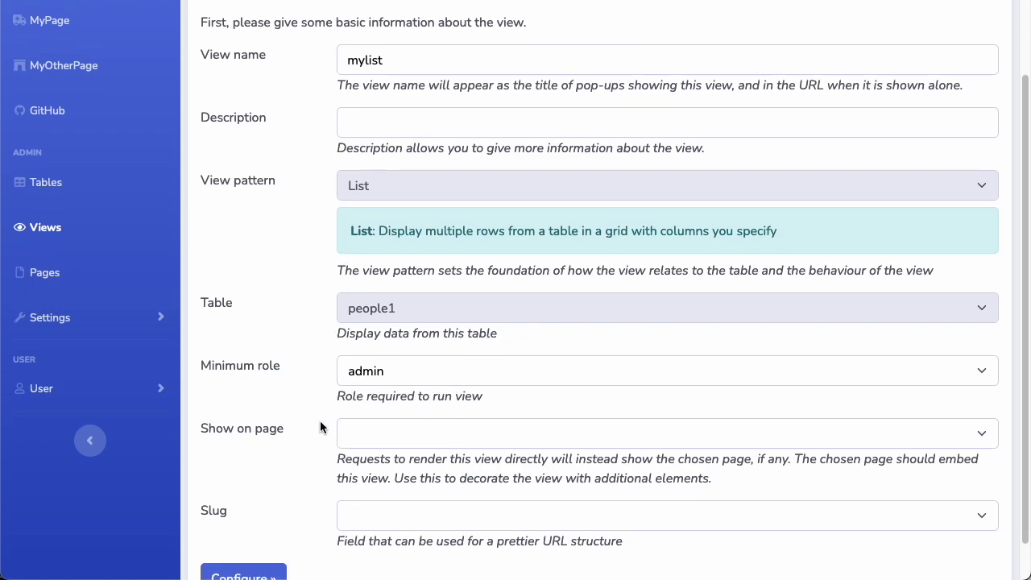
click(271, 541)
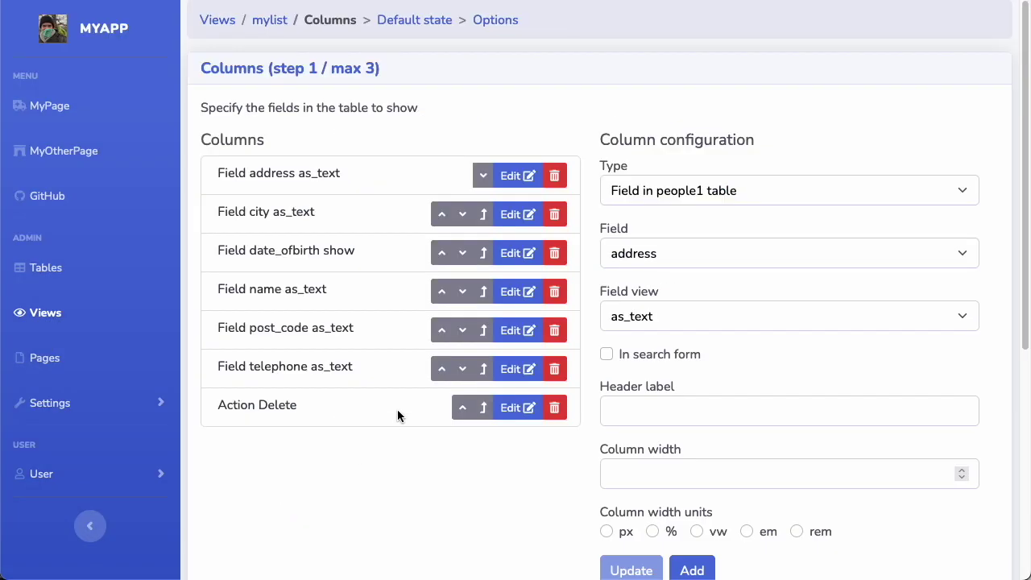
Configure a new column of type Link to other view, with personform [Edit people1] as the linked view
scroll(588, 194, down, 1)
scroll(585, 179, up, 1)
click(870, 180)
click(796, 226)
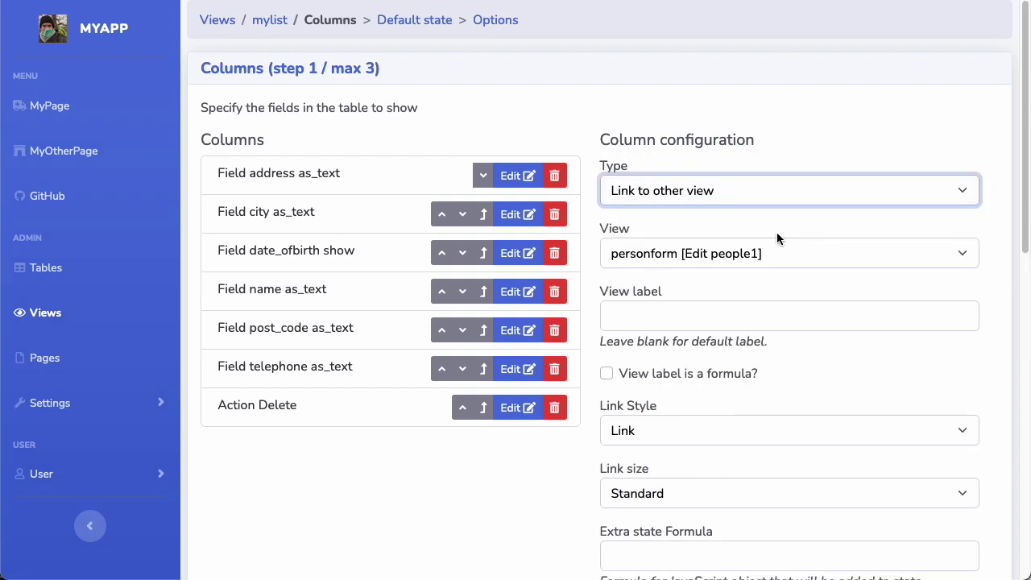
click(844, 251)
click(794, 145)
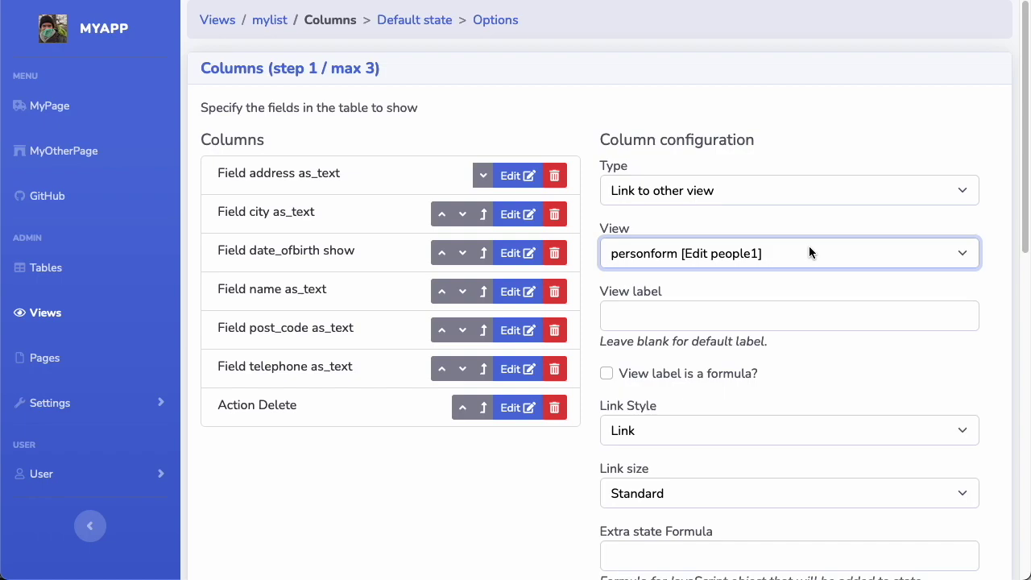
click(730, 253)
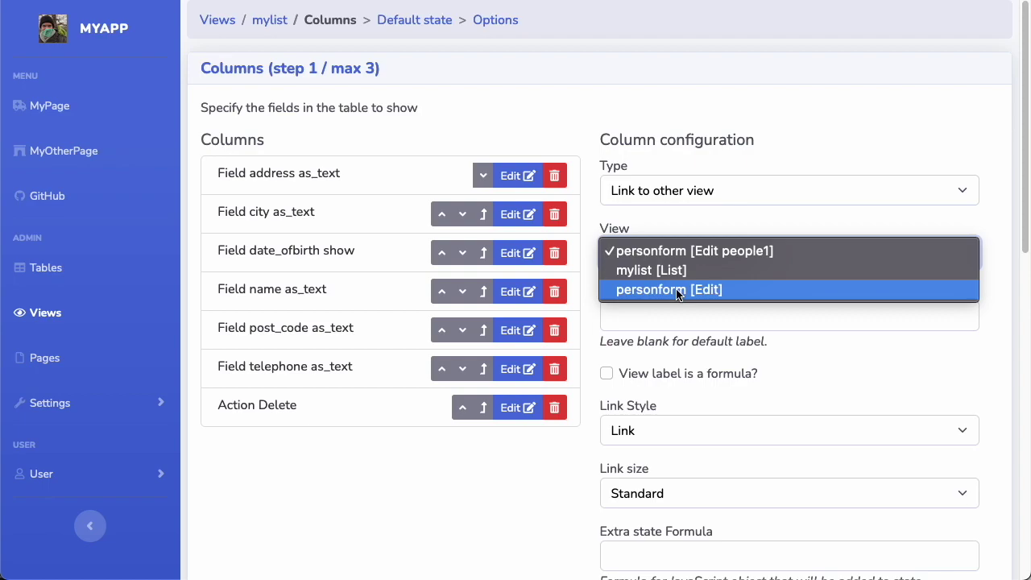
click(741, 254)
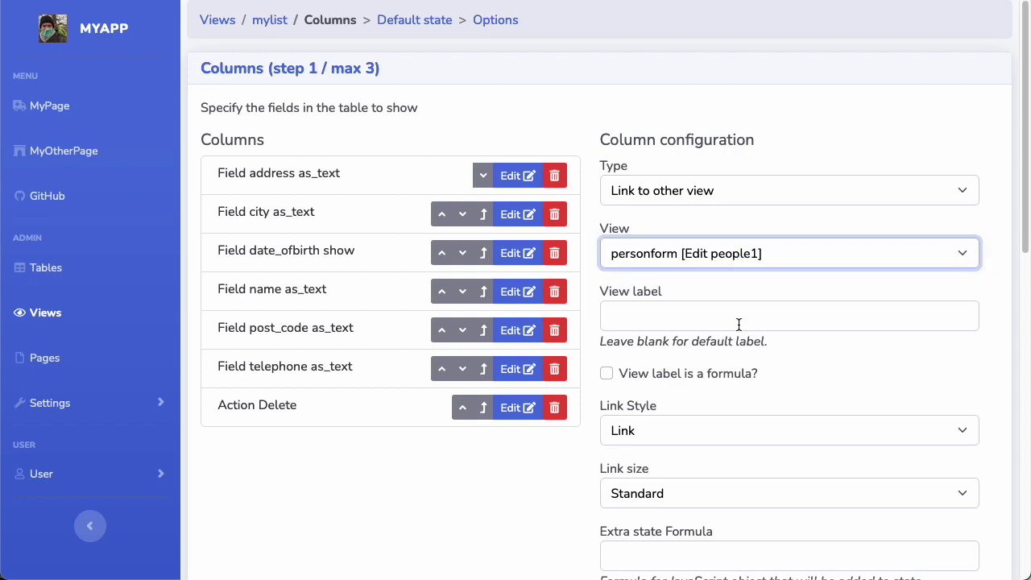
Label the personform link column Edit and keep its link style as Link
click(647, 319)
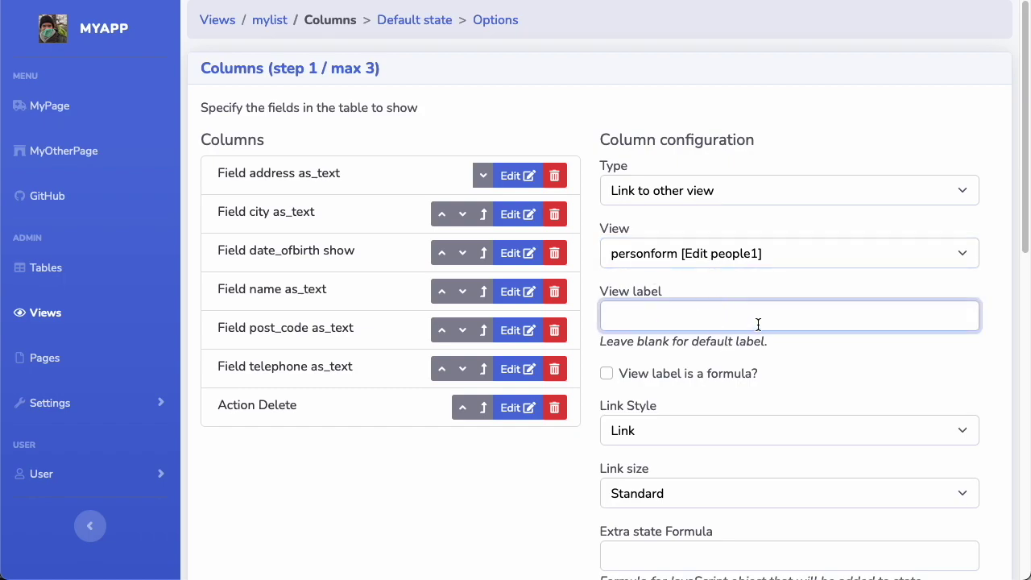
text(Edit)
scroll(758, 322, down, 1)
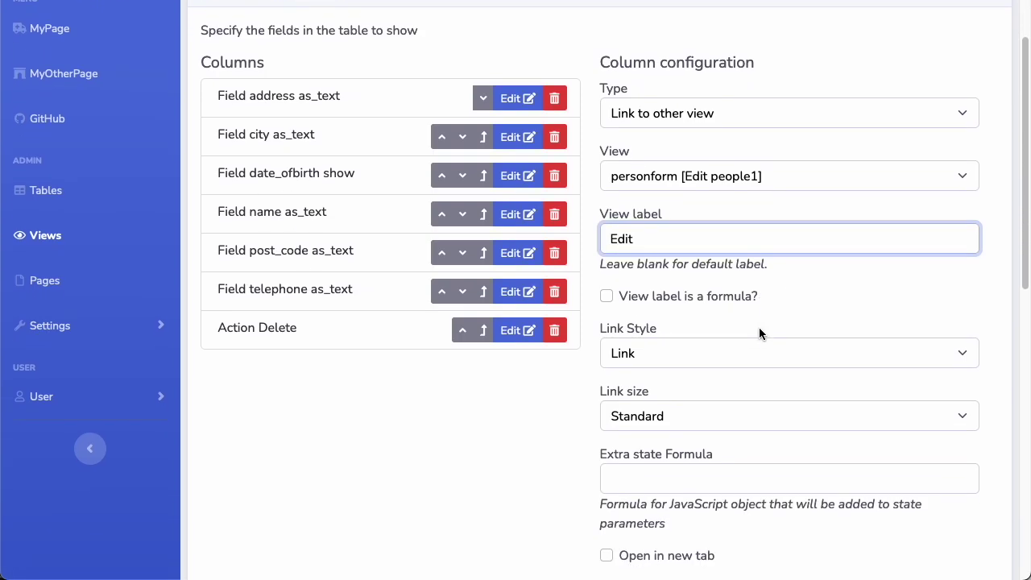
click(848, 349)
click(831, 348)
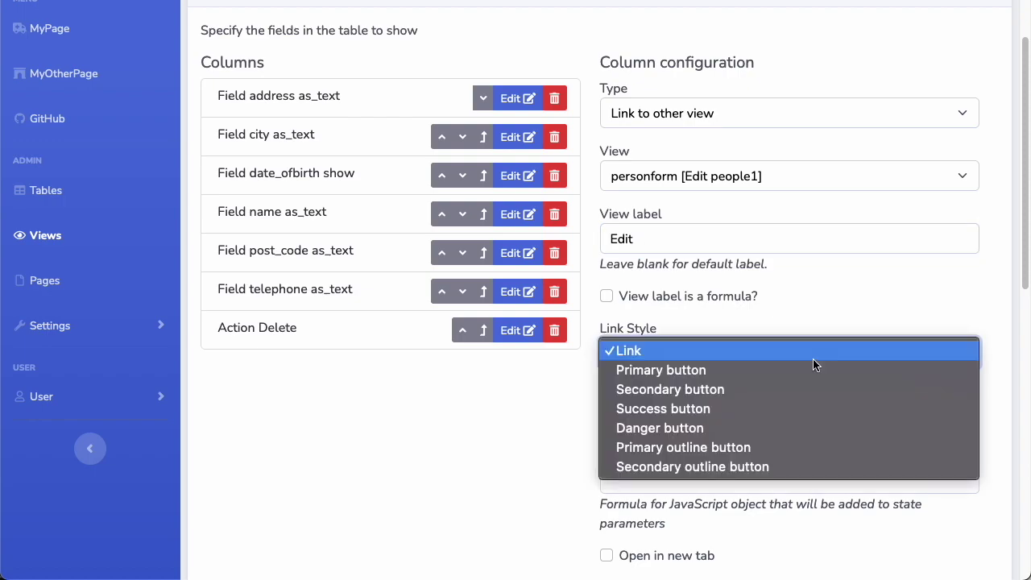
click(833, 279)
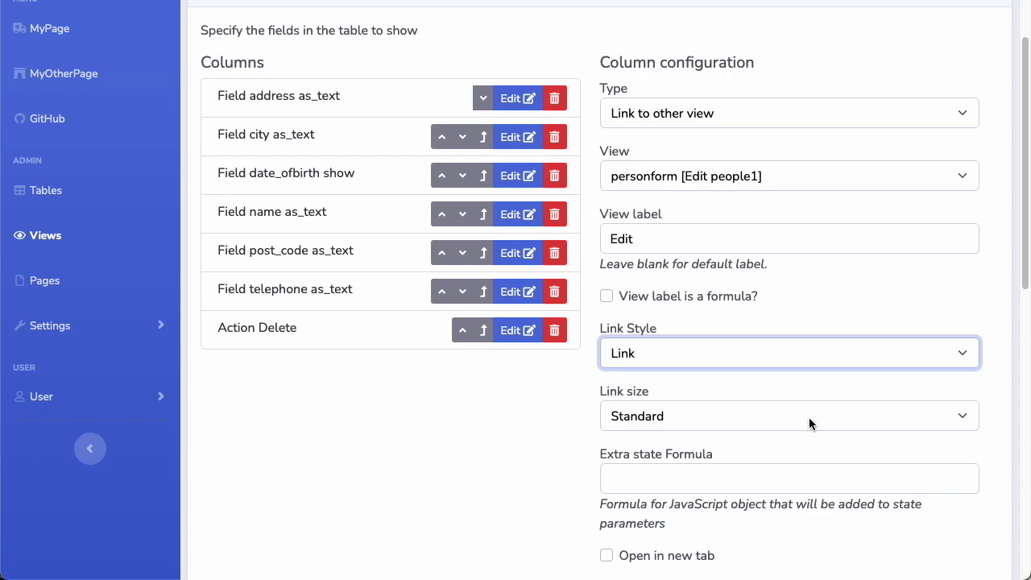
Review the link column's remaining options, including the extra state formula, opening behaviour, dropdown placement, header label and column width
scroll(808, 417, down, 2)
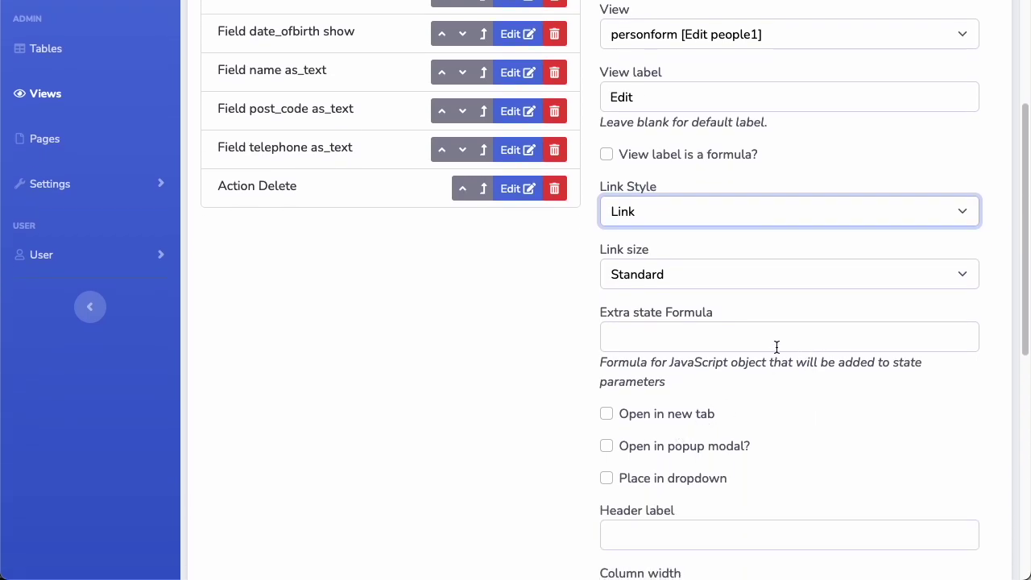
scroll(777, 346, down, 1)
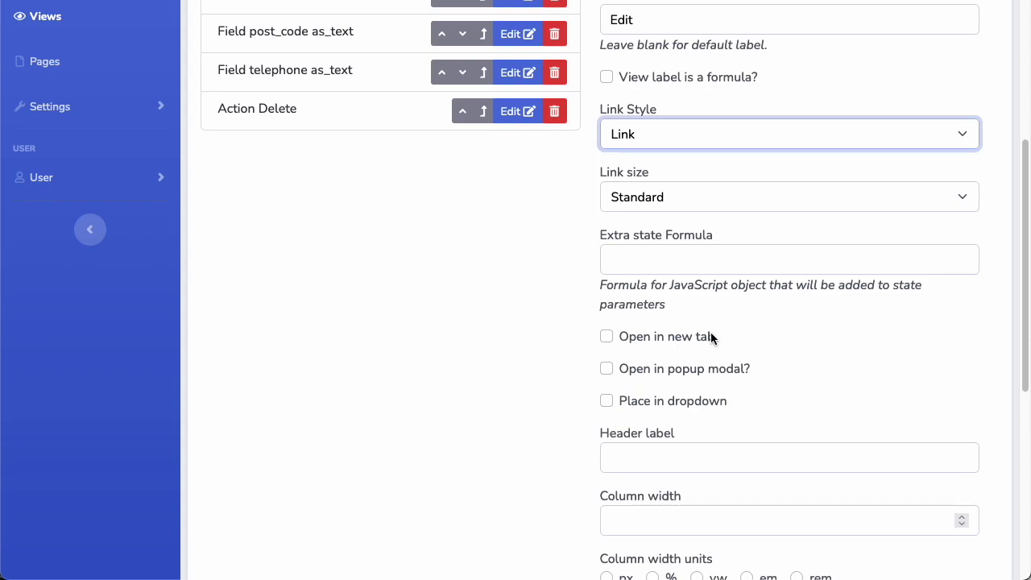
scroll(717, 351, down, 1)
scroll(769, 395, down, 2)
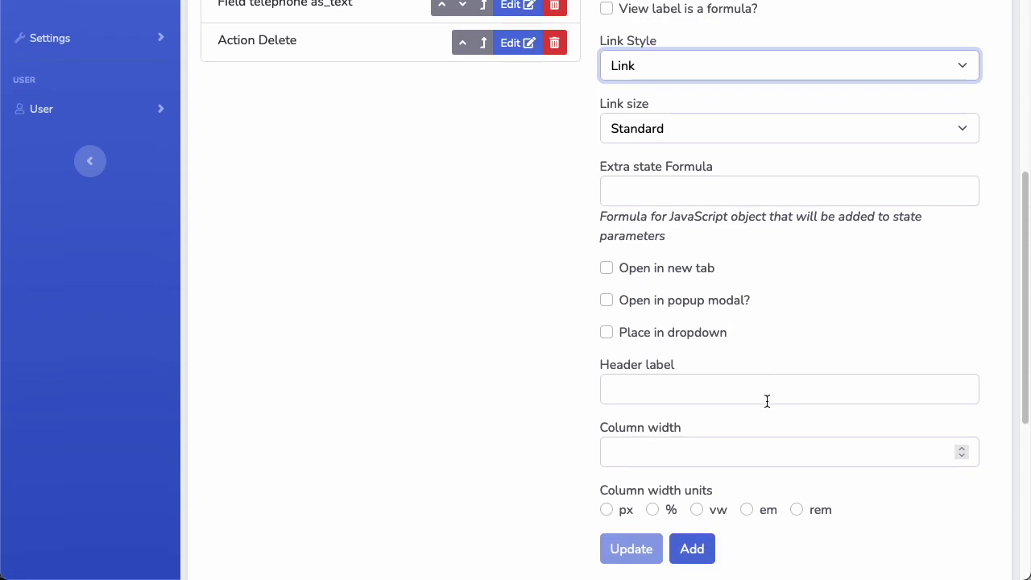
scroll(765, 399, down, 1)
scroll(765, 398, up, 1)
scroll(716, 242, up, 10)
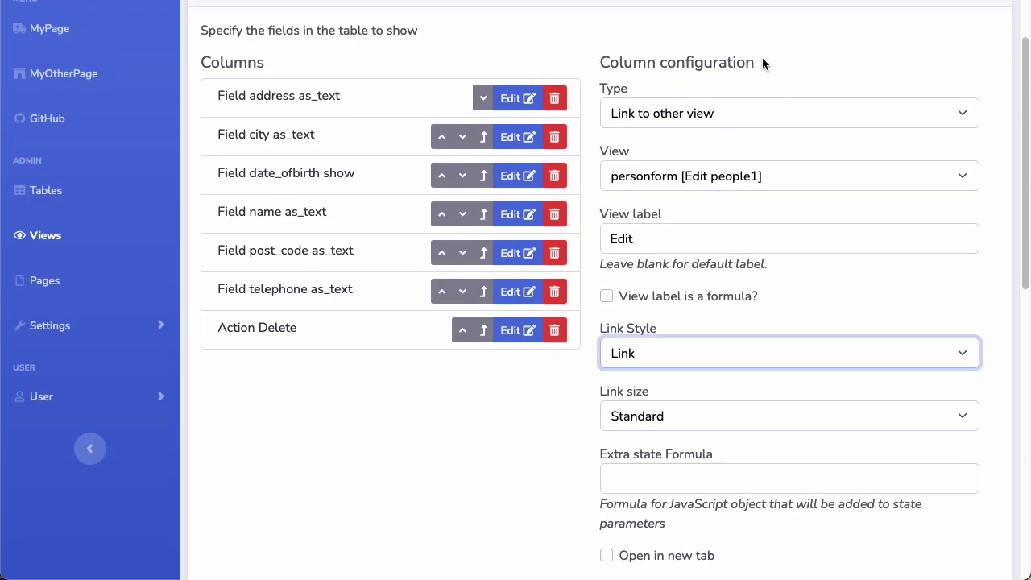
scroll(725, 387, down, 1)
scroll(744, 412, down, 3)
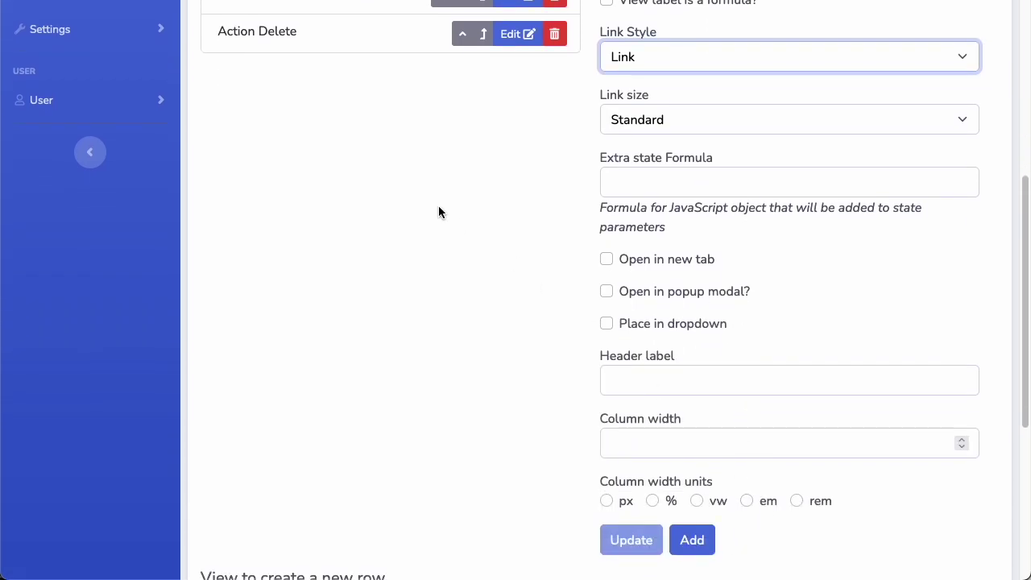
scroll(387, 161, up, 3)
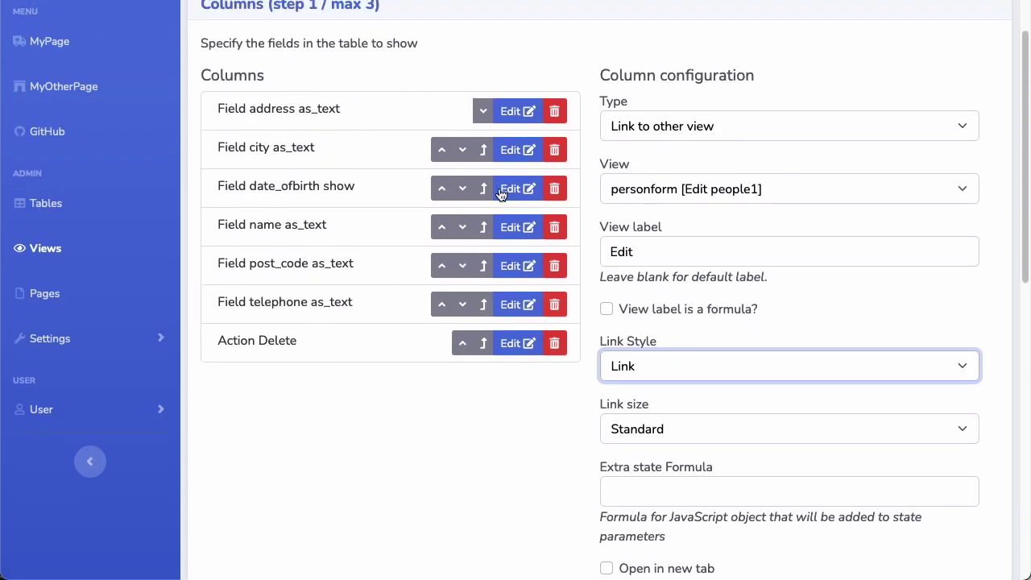
Add the configured Edit link column to the mylist columns and check the column list
scroll(720, 483, down, 3)
scroll(716, 551, down, 2)
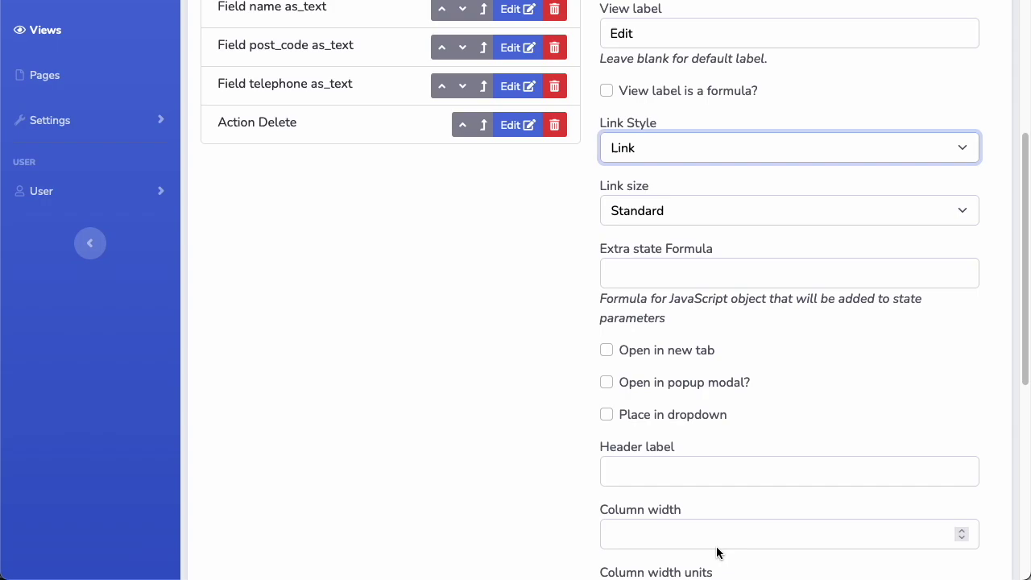
click(692, 528)
scroll(427, 222, up, 5)
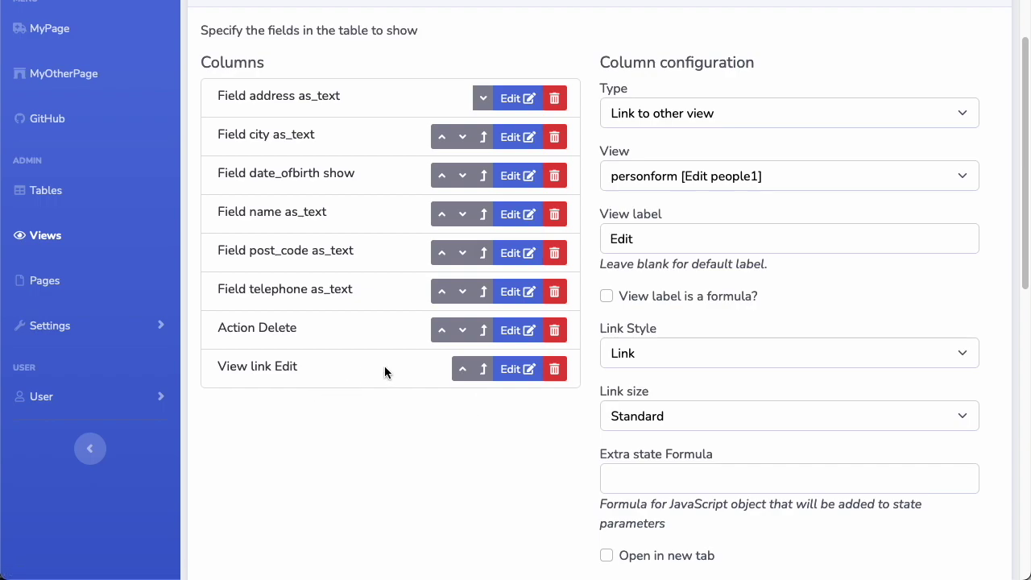
scroll(412, 315, up, 2)
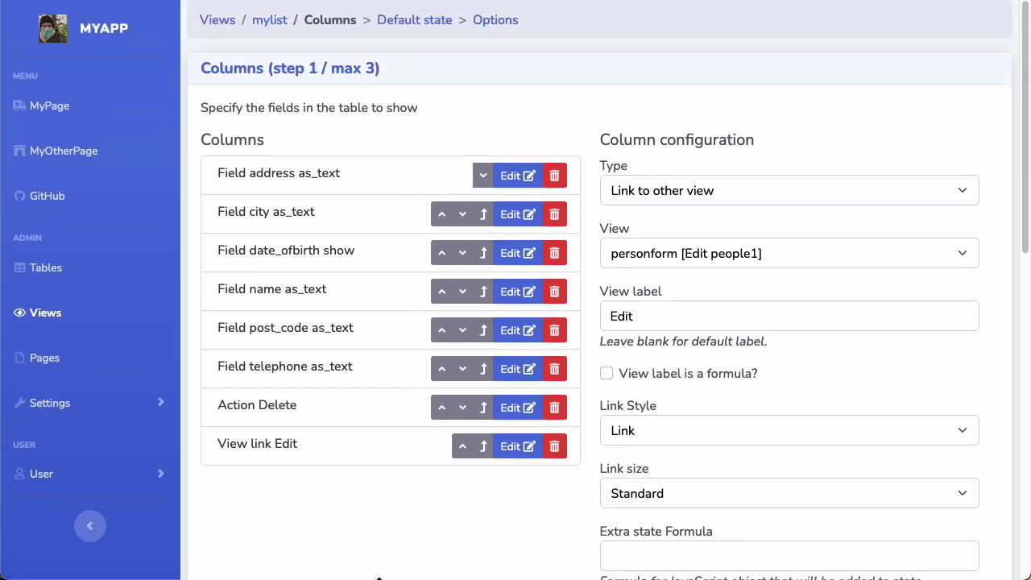
scroll(374, 463, down, 9)
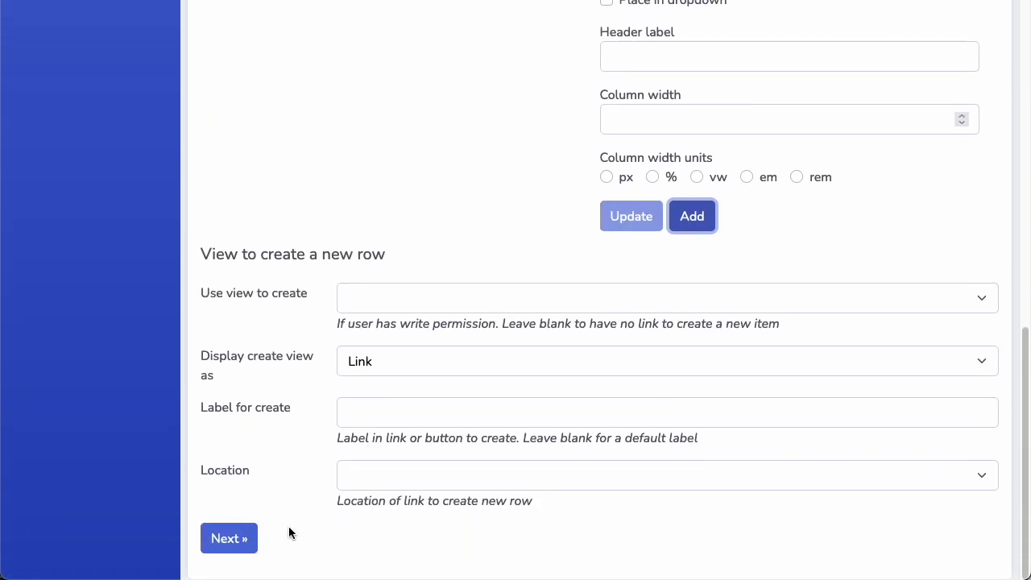
scroll(377, 330, up, 9)
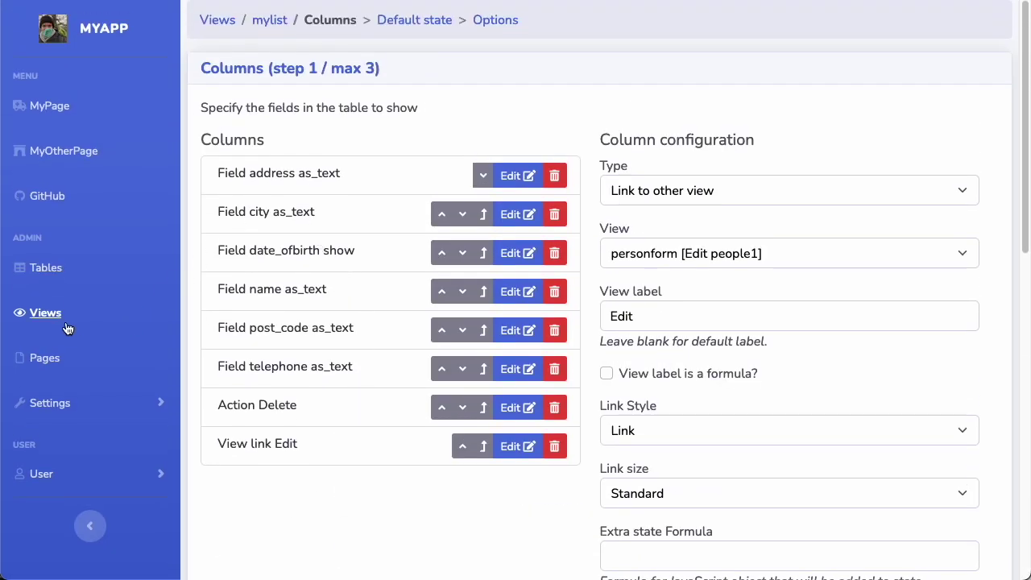
Run the mylist view, test the Edit link on the first row, and return to the list
click(31, 313)
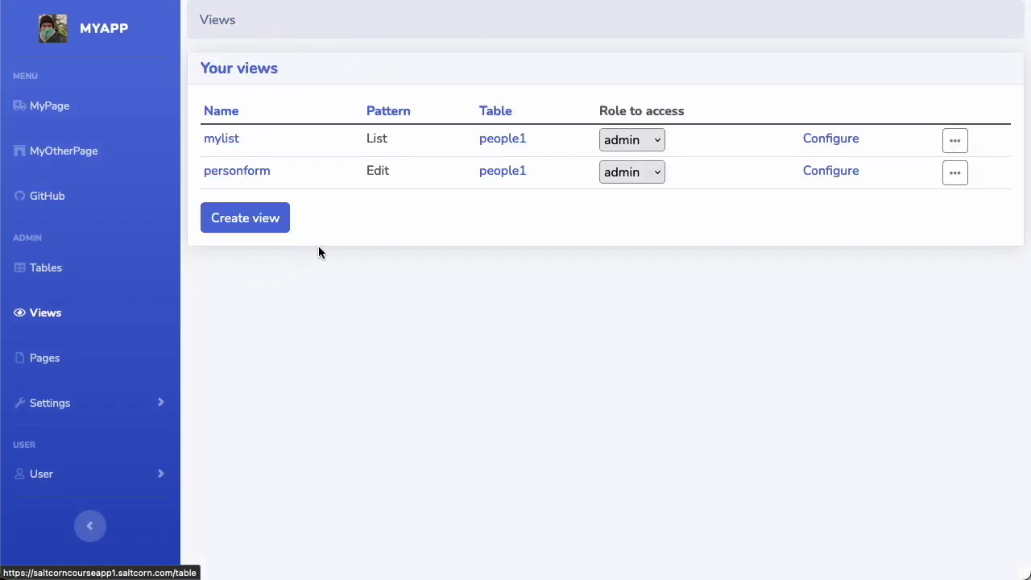
click(221, 140)
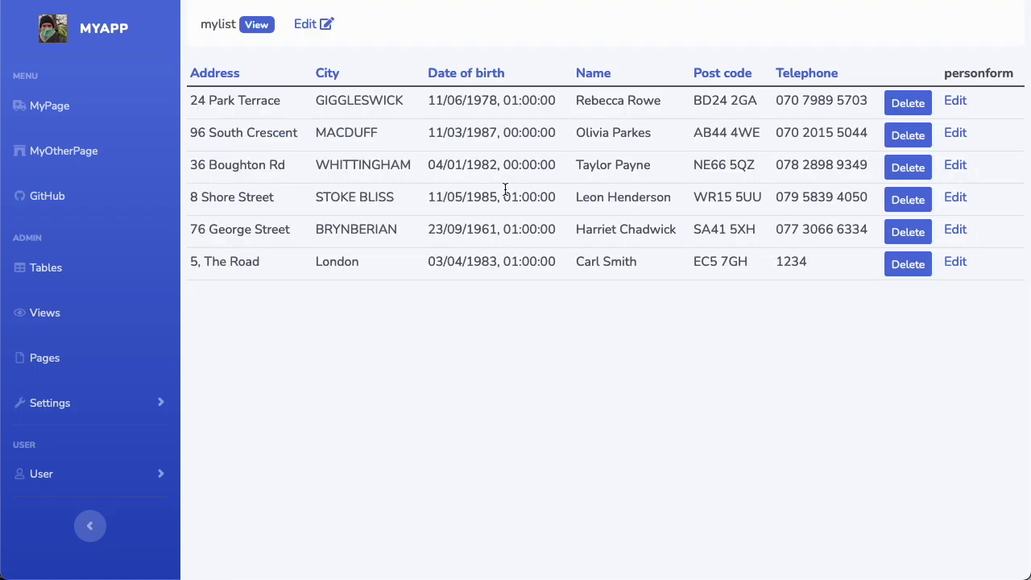
click(954, 102)
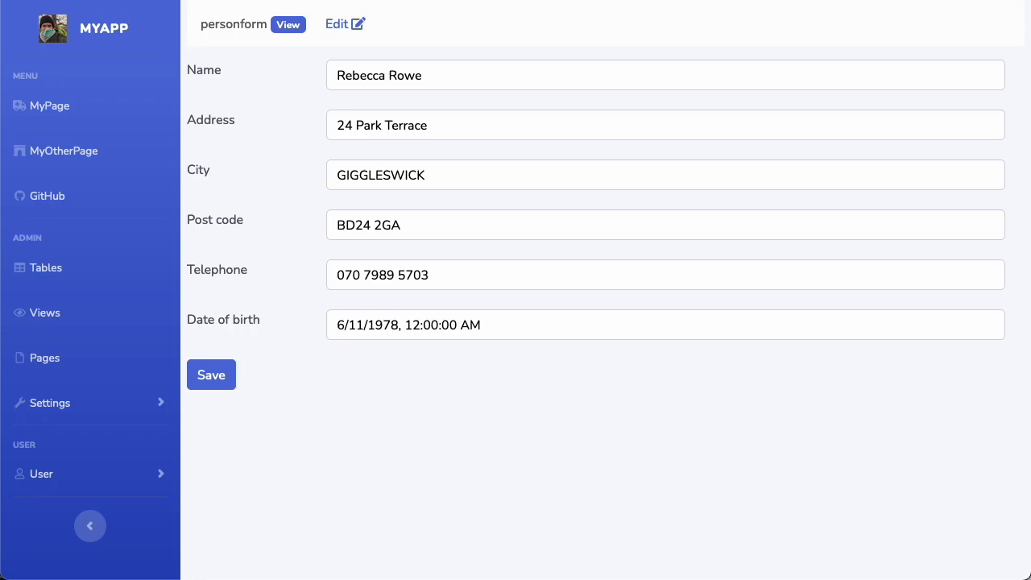
key(alt+Left)
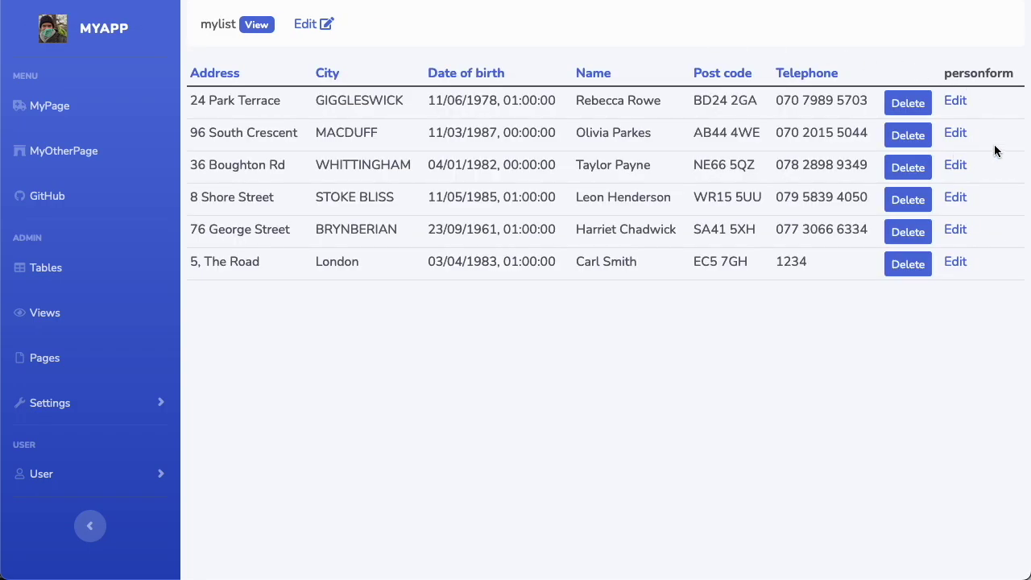
Open the second person's record for editing, change the last digit of the telephone number to 3, and save
click(955, 134)
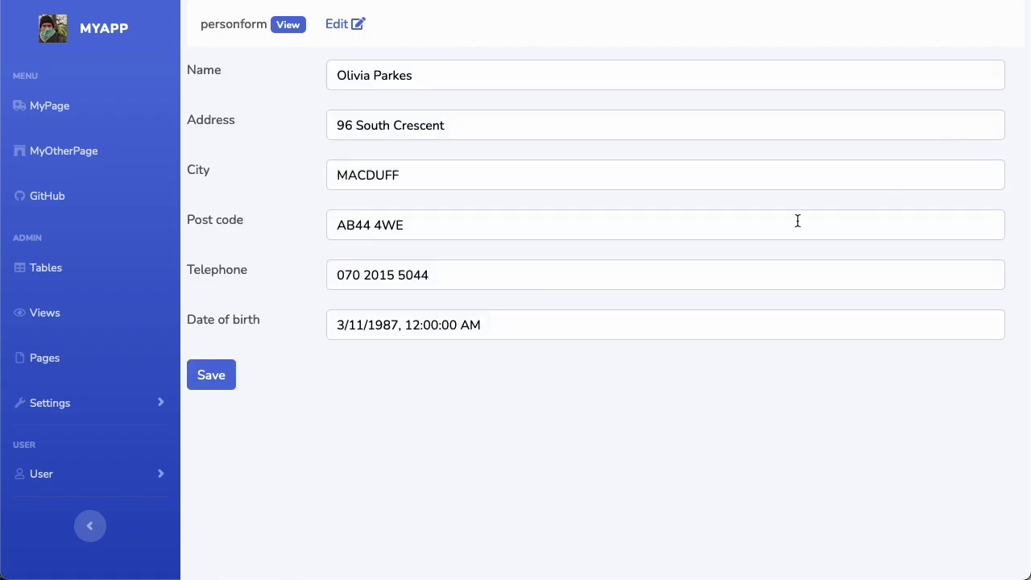
click(490, 273)
key(BackSpace)
text(3)
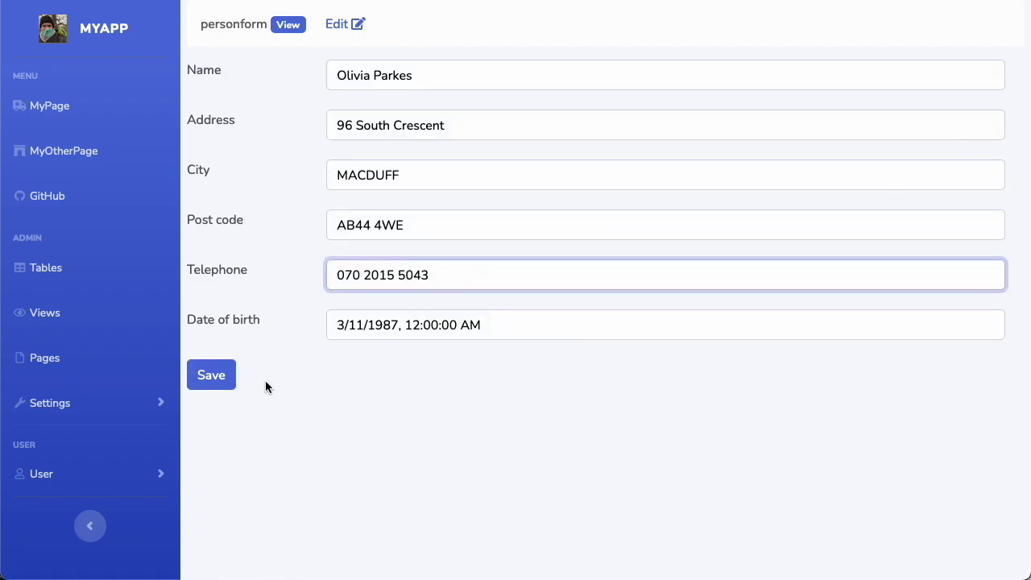
click(205, 376)
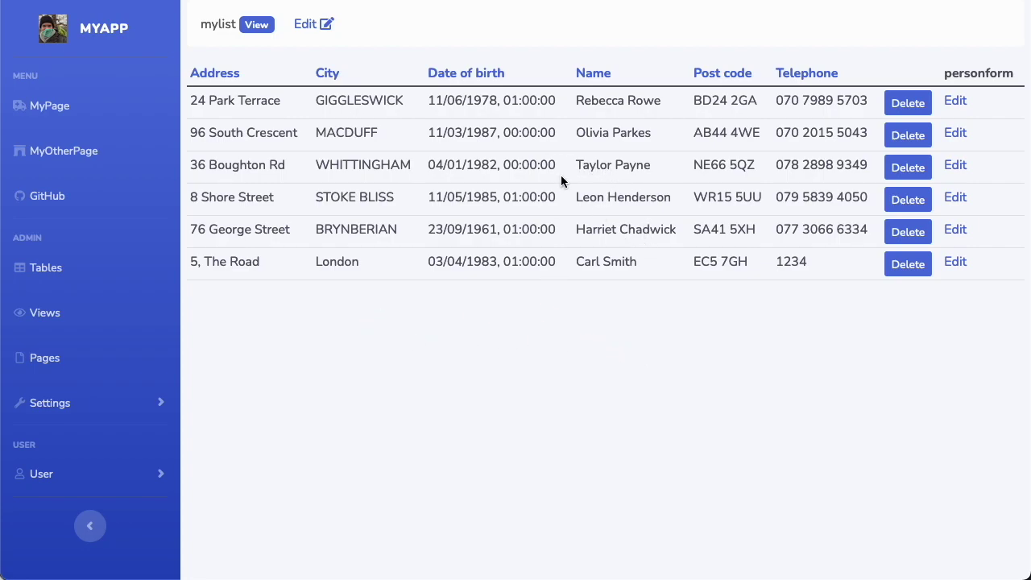
Open mylist for editing and proceed to its Columns configuration
click(306, 26)
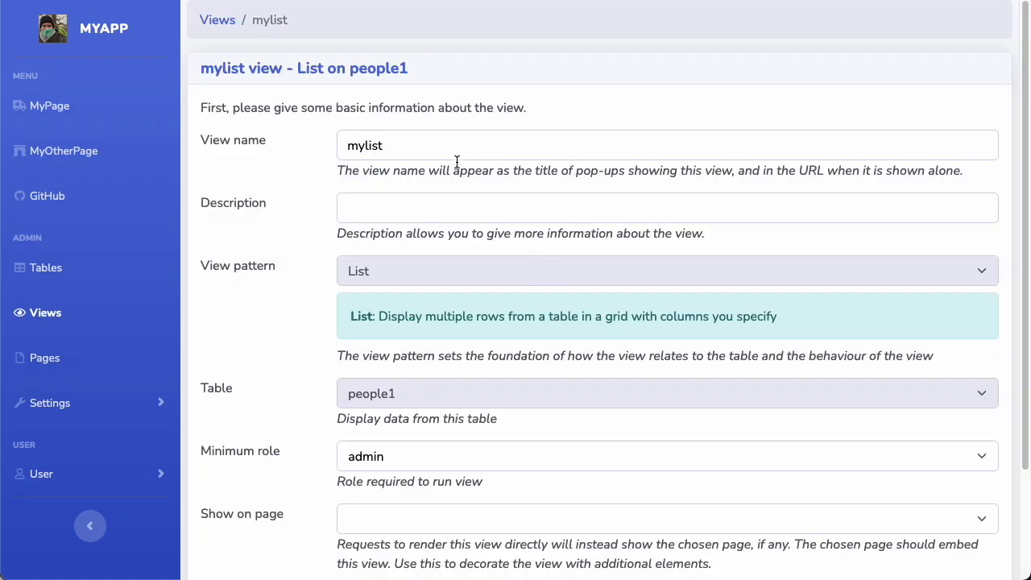
scroll(302, 432, down, 3)
click(246, 539)
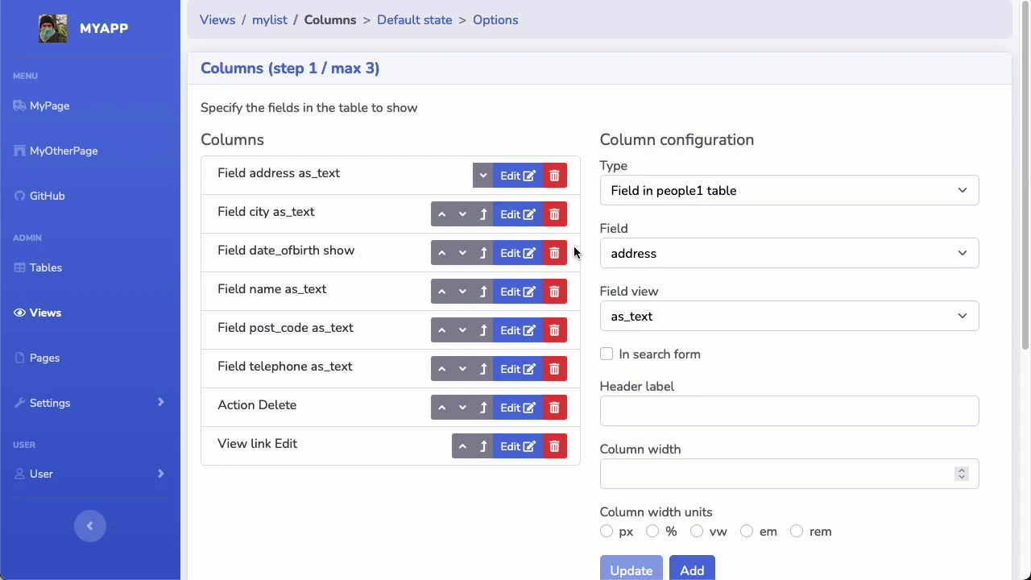
Move the name field up to be the first column of the list
click(445, 293)
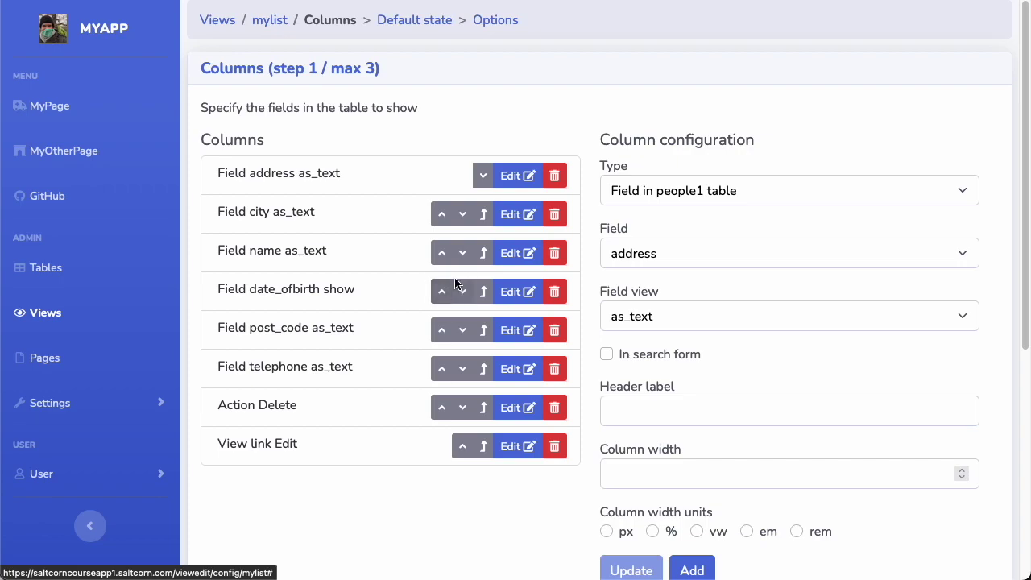
click(442, 254)
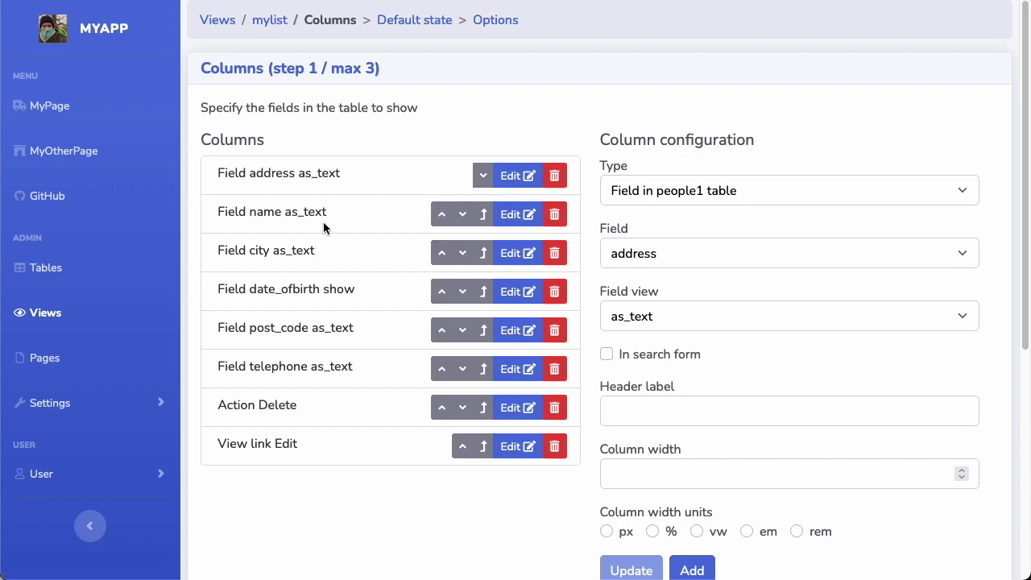
drag(323, 222, 300, 189)
click(441, 214)
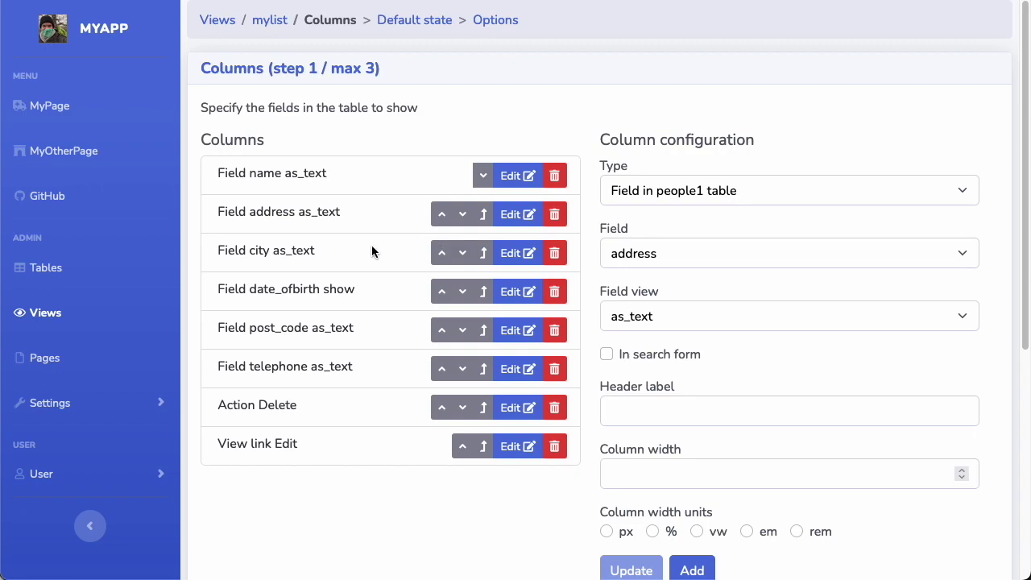
Move post_code and telephone above date_ofbirth, and move the Edit view link above the Delete action
click(440, 334)
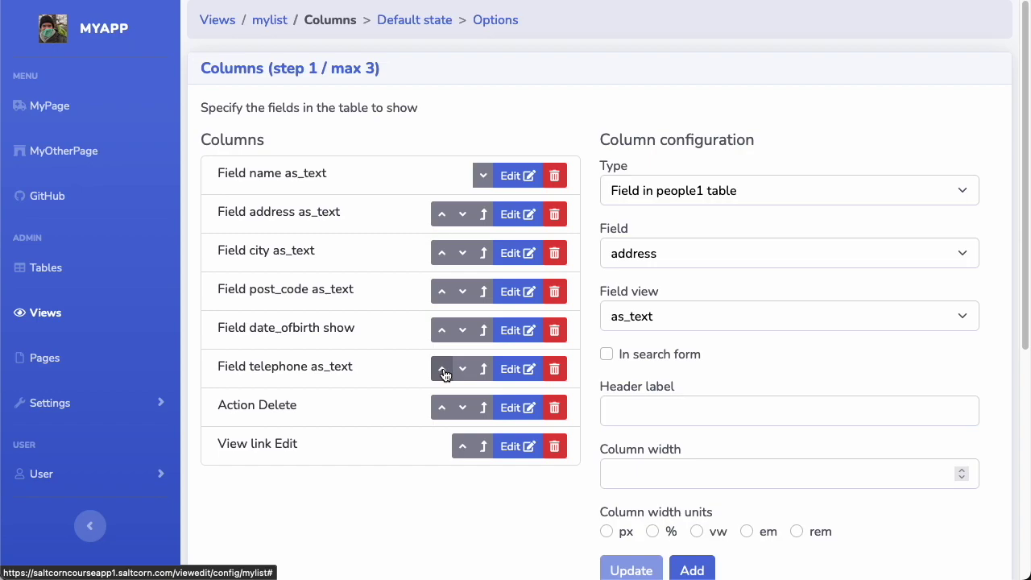
click(442, 371)
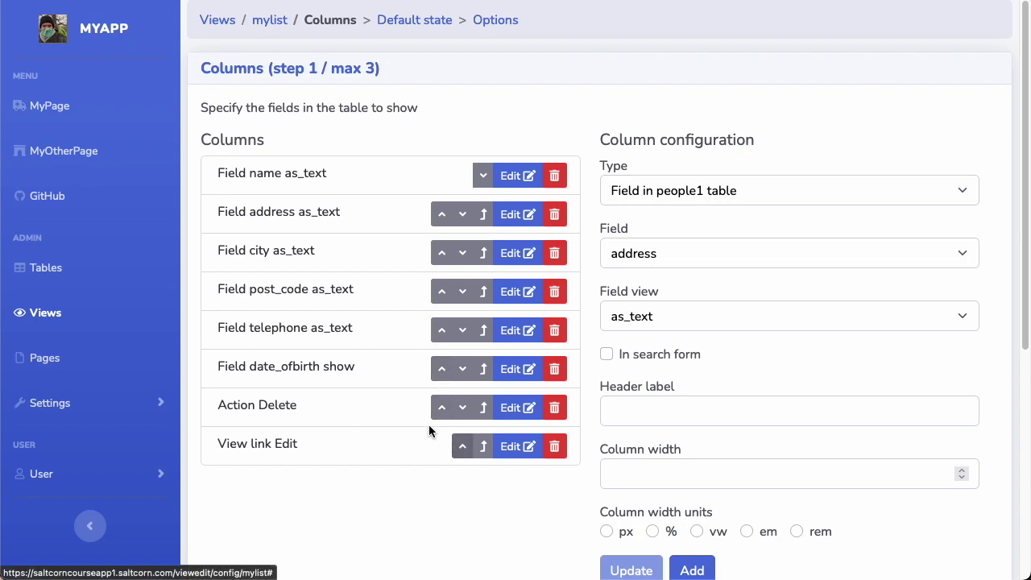
click(463, 448)
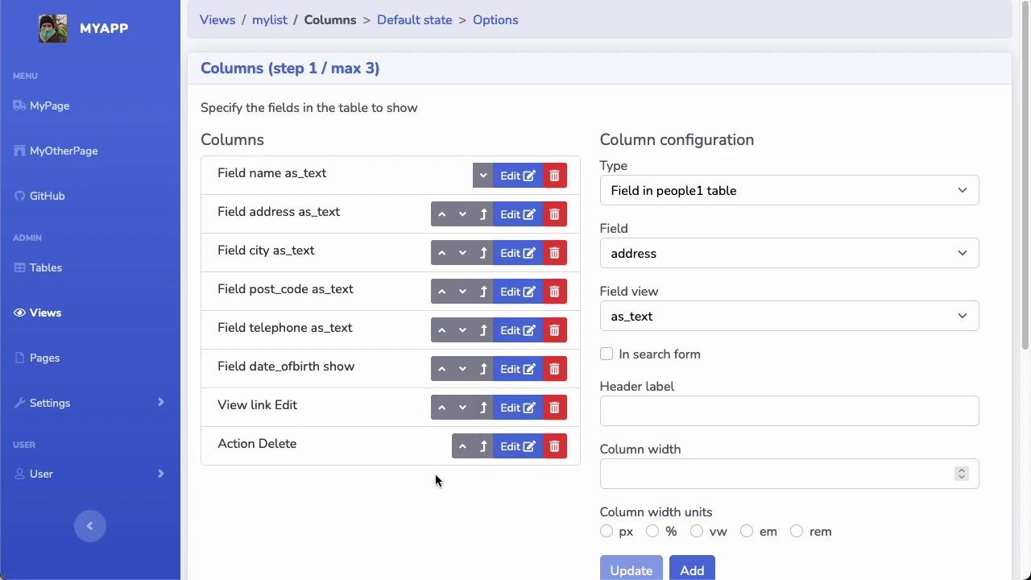
Set personform as the view for creating a new row and keep it displayed as a Link
scroll(516, 464, down, 3)
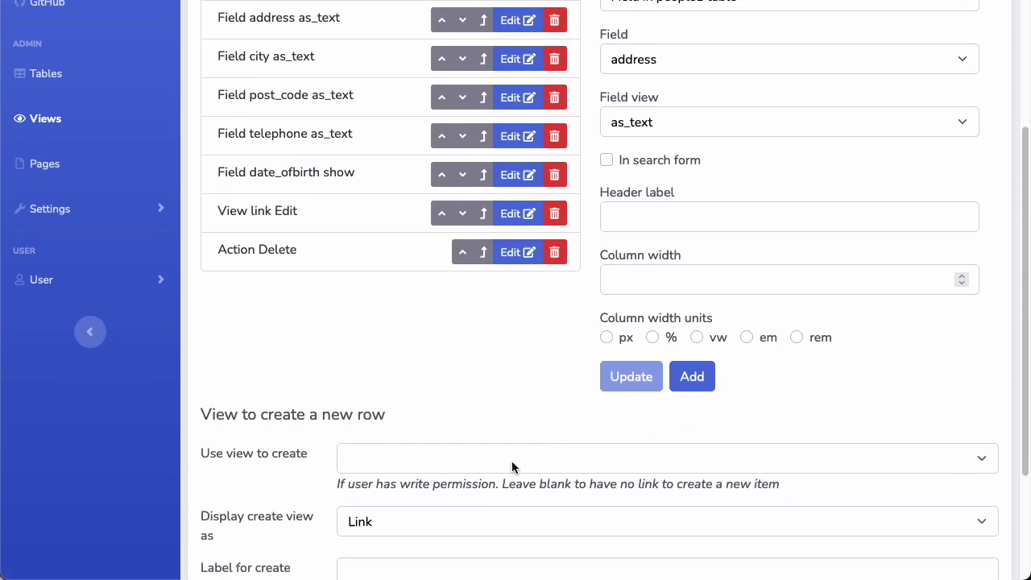
scroll(509, 463, down, 2)
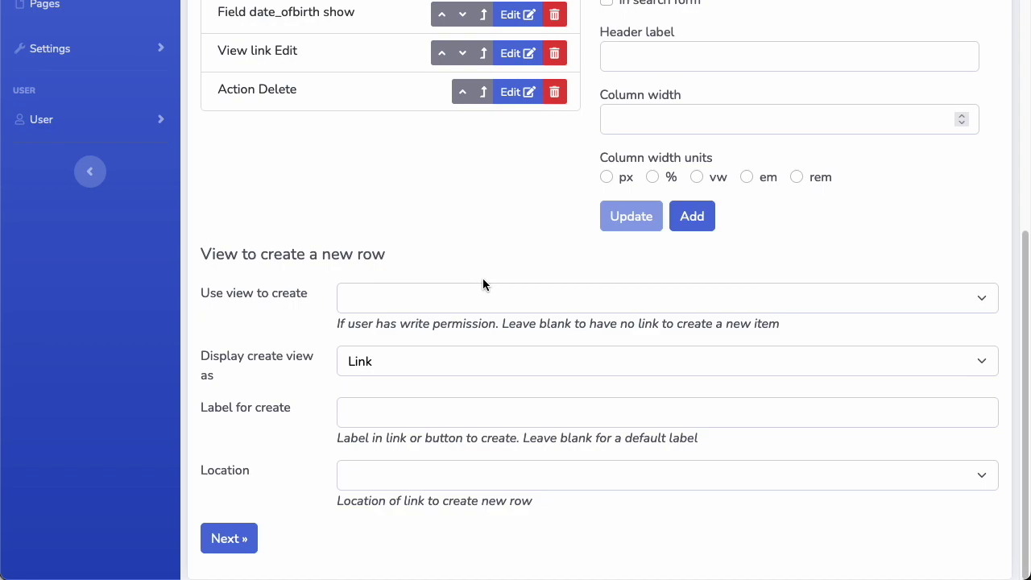
click(449, 301)
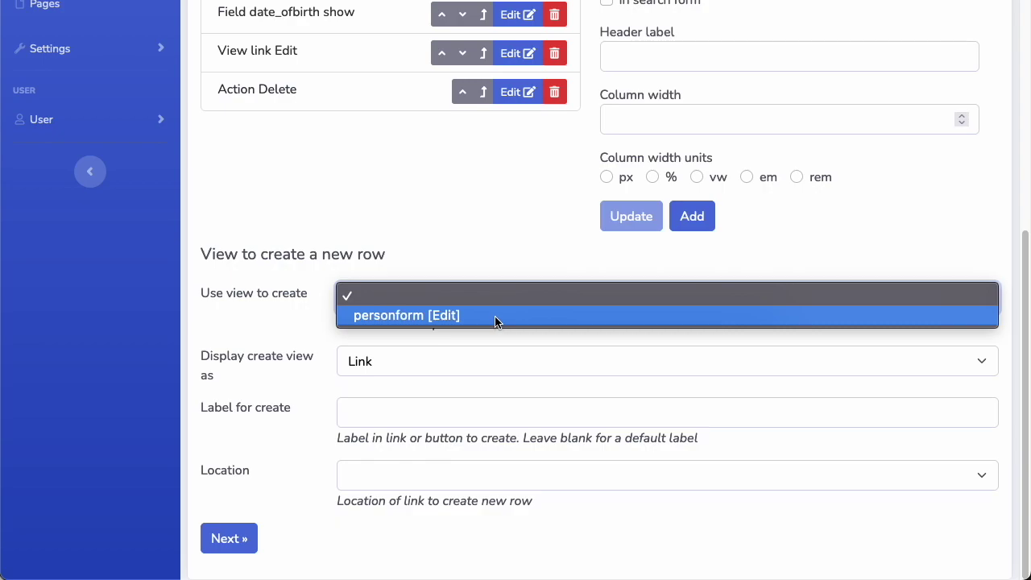
click(496, 321)
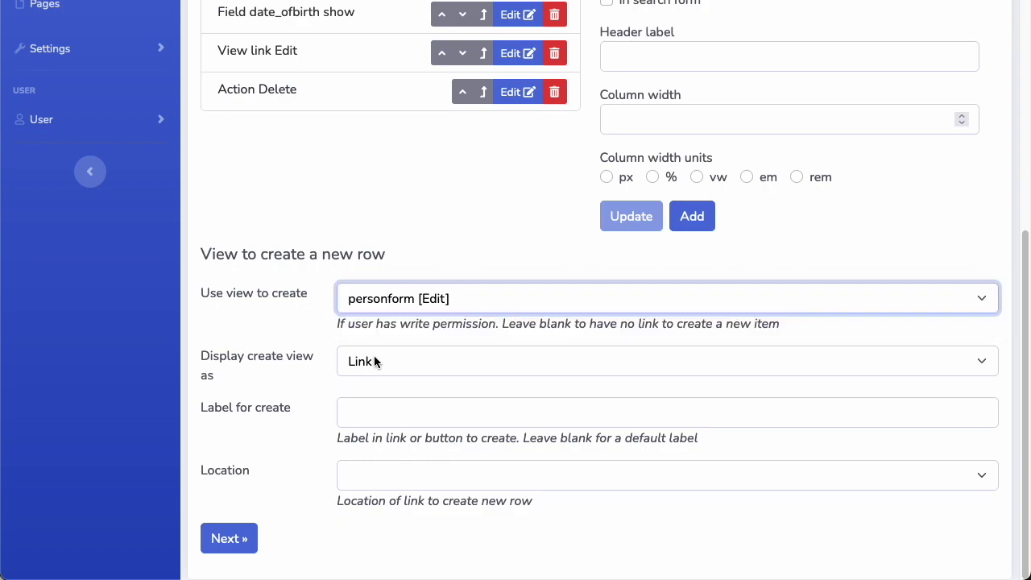
click(507, 360)
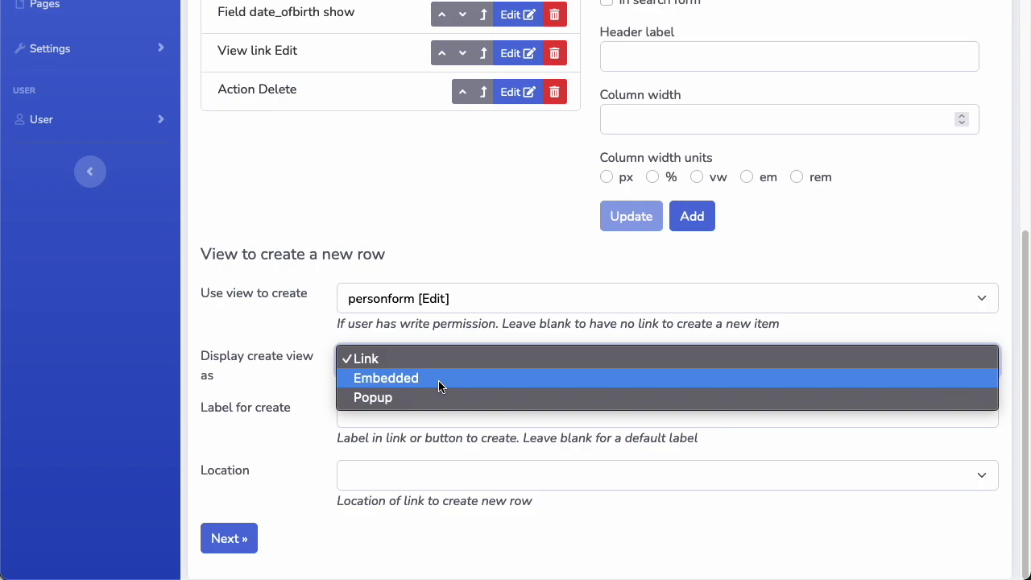
click(465, 364)
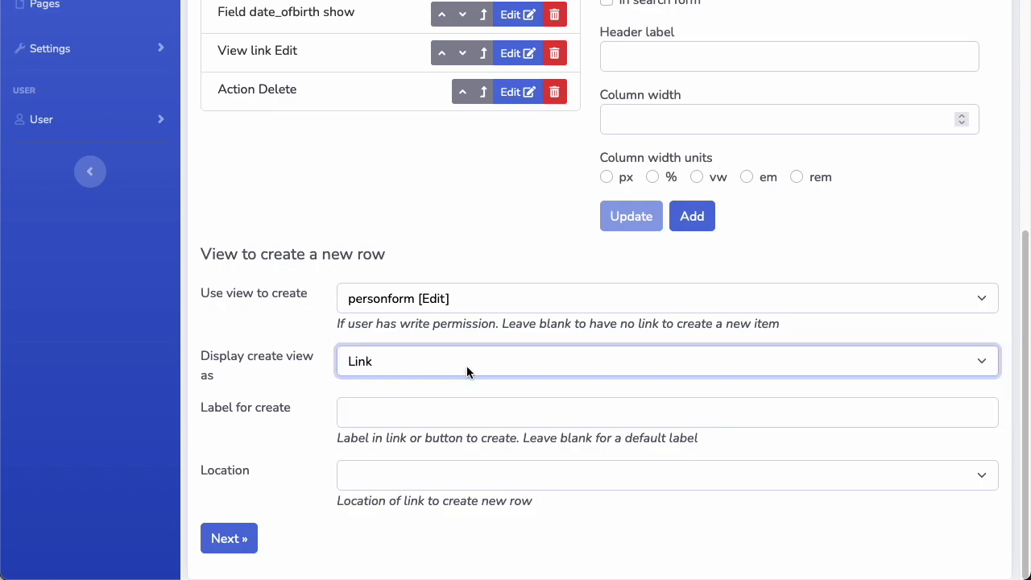
Set the label for the create link to "Add person" and leave its location blank
click(543, 414)
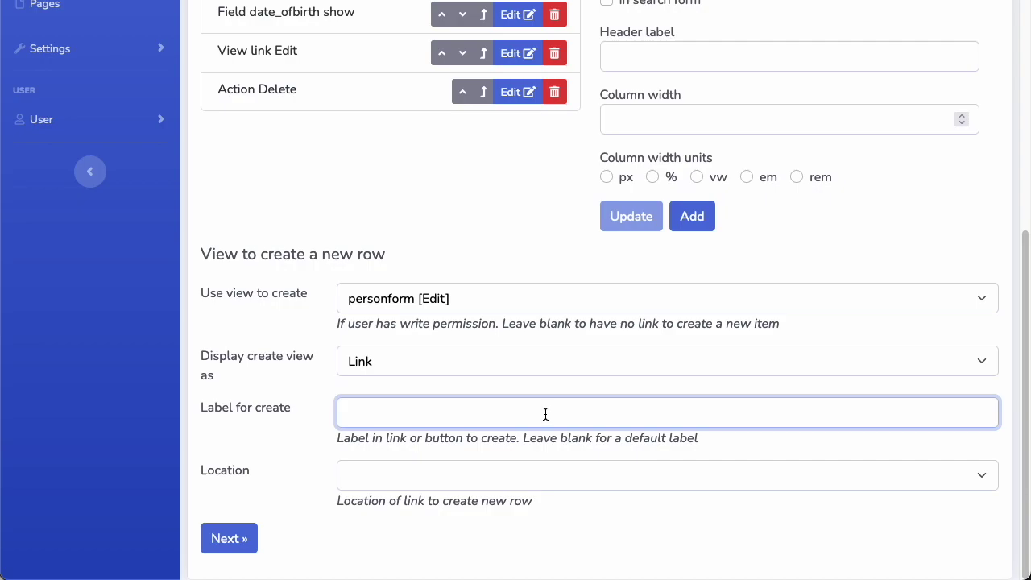
text(Add person)
click(527, 481)
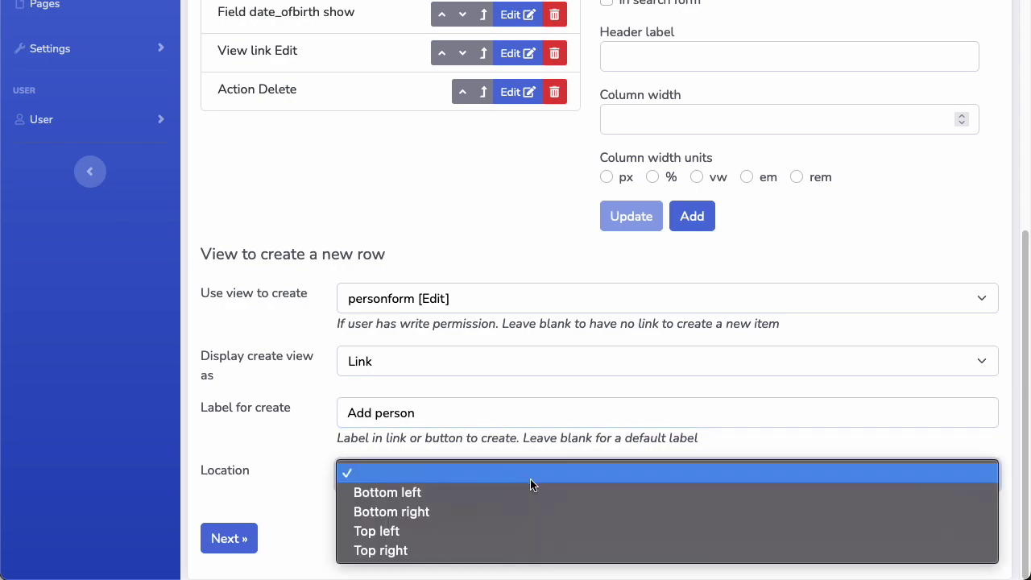
click(476, 469)
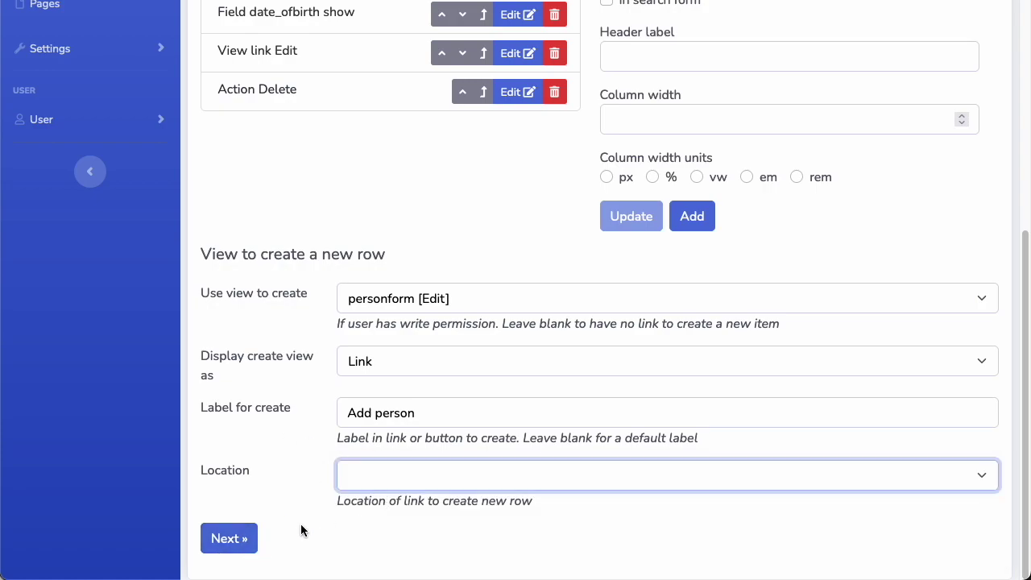
Finish the mylist configuration with the Default state and Options settings as they are, and run the view
click(224, 537)
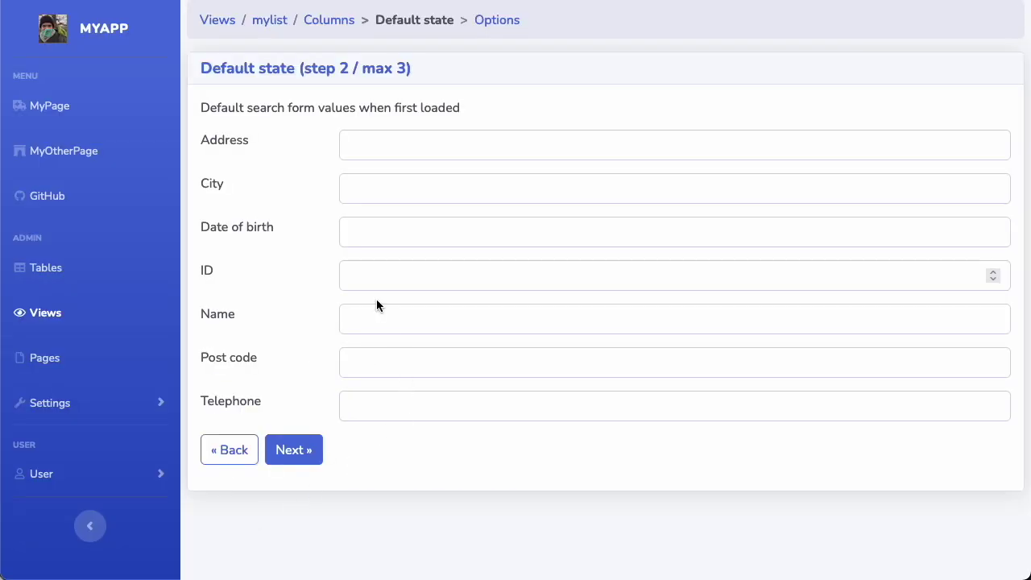
click(302, 457)
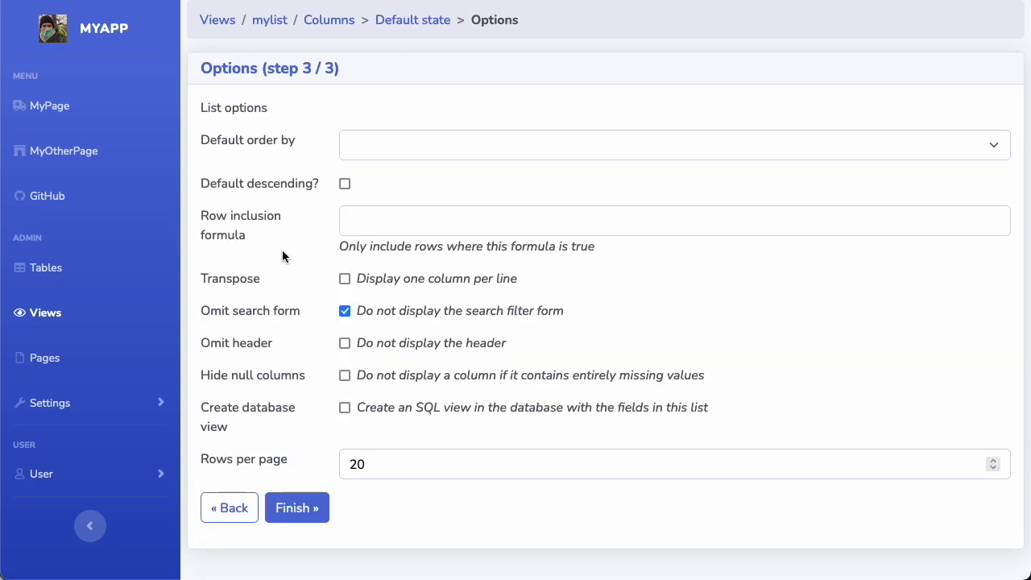
click(321, 514)
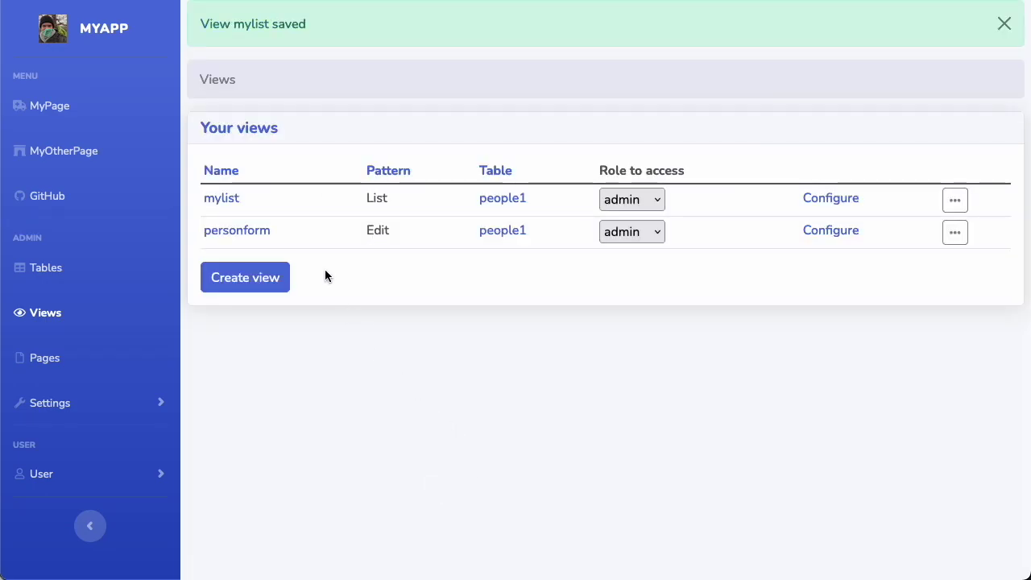
click(225, 200)
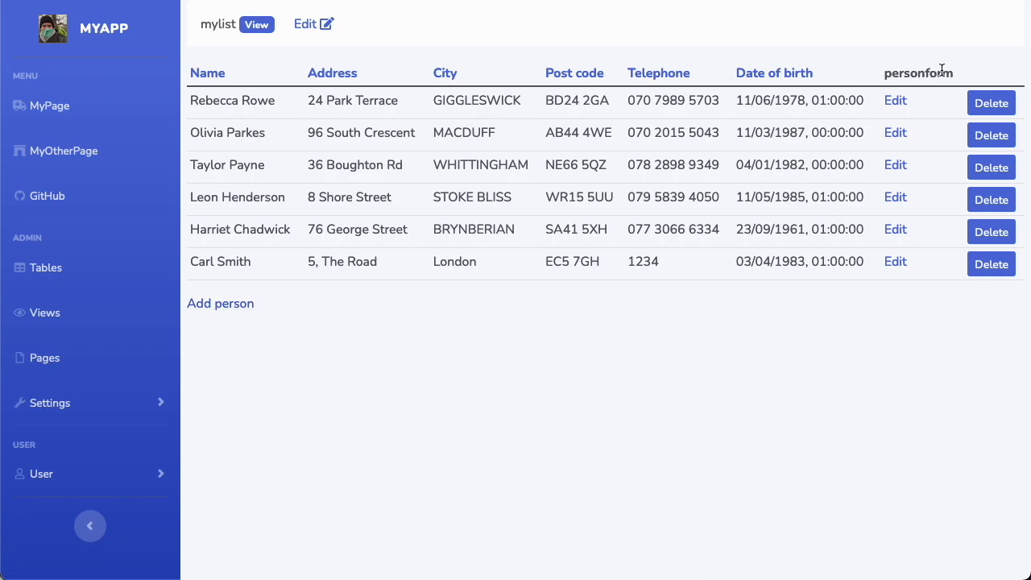
Open mylist for editing again and proceed to its Columns configuration
click(302, 30)
scroll(349, 393, down, 3)
click(242, 534)
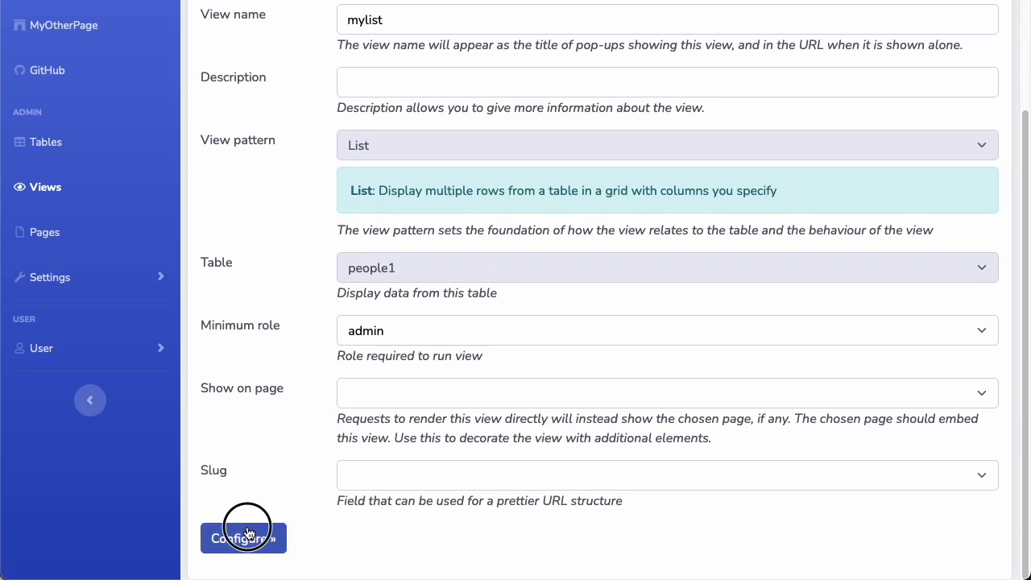
scroll(537, 322, down, 1)
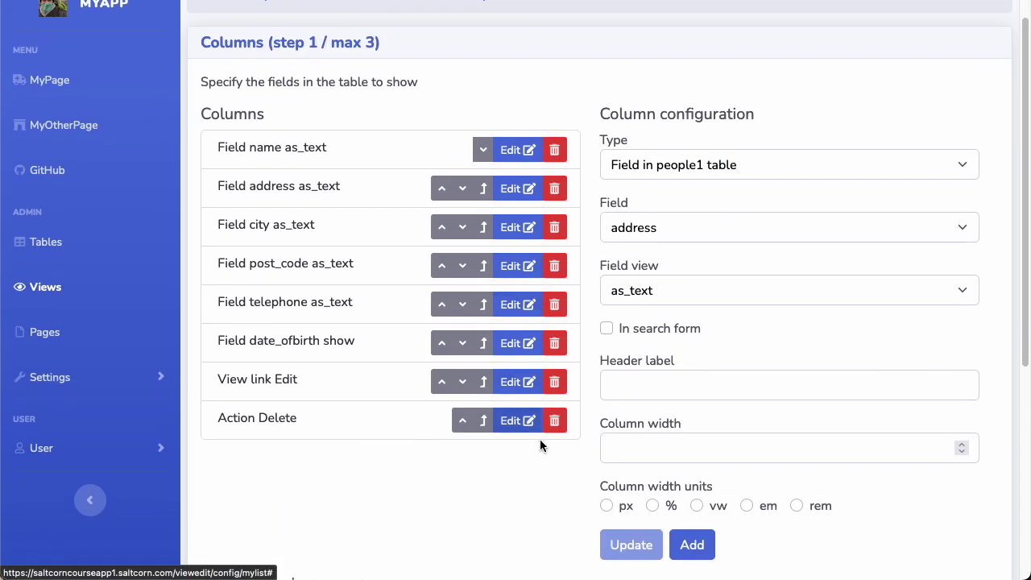
Set the header label of the Edit view link column to "Edit" and update the column
click(516, 383)
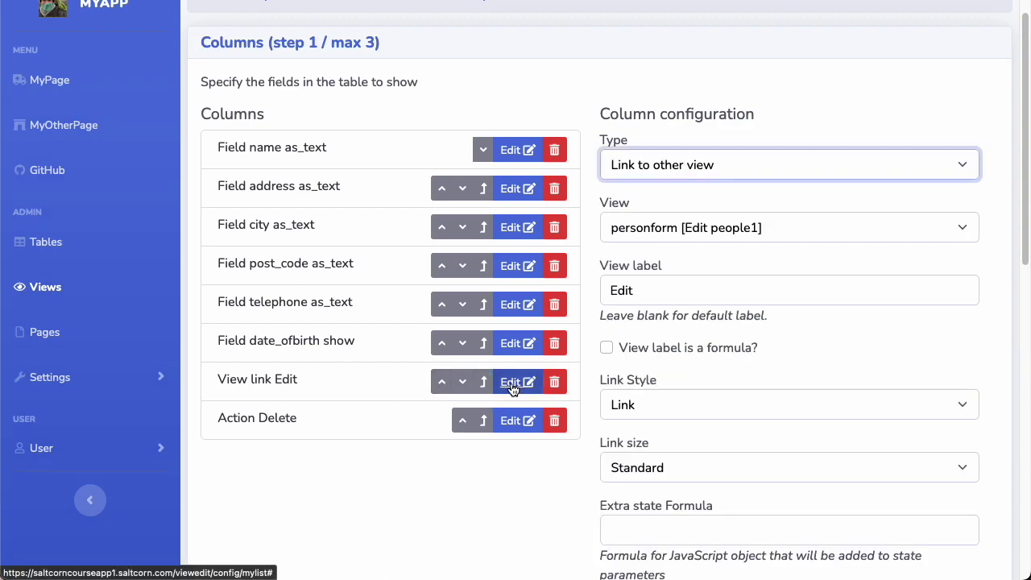
scroll(832, 185, down, 1)
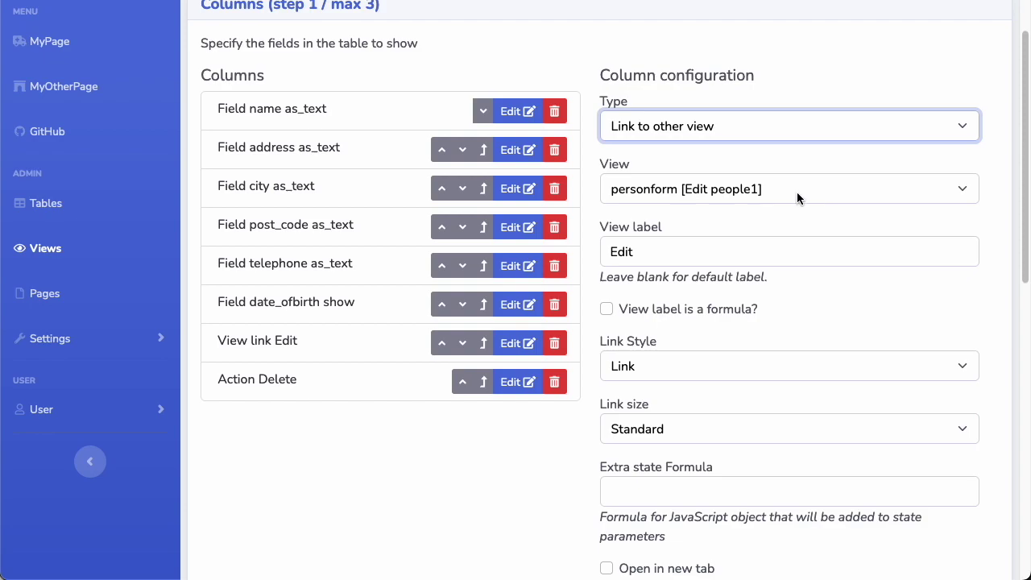
scroll(879, 300, down, 1)
scroll(880, 299, down, 1)
scroll(879, 298, up, 1)
scroll(878, 294, down, 2)
scroll(879, 294, up, 1)
scroll(878, 294, down, 5)
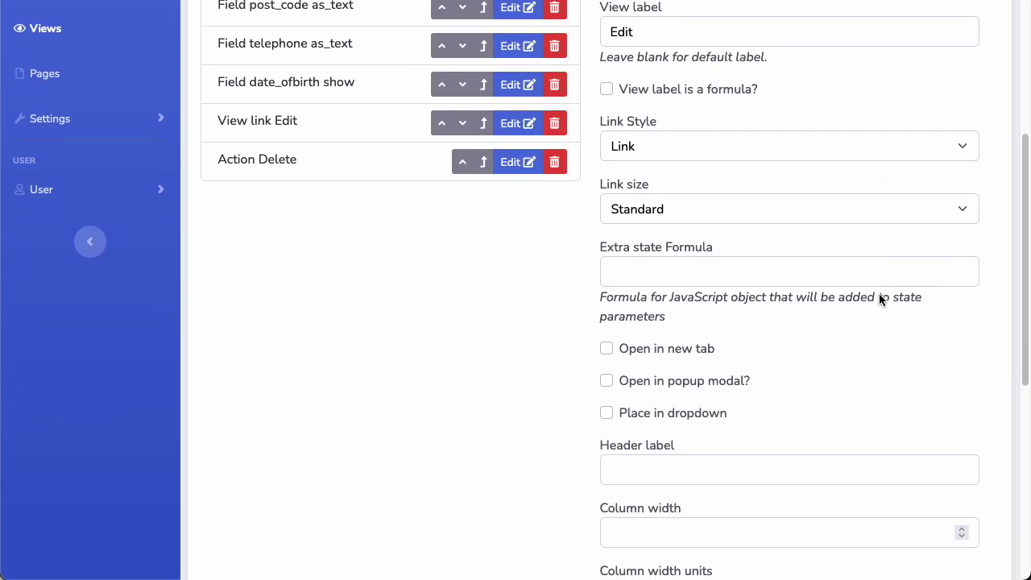
click(738, 365)
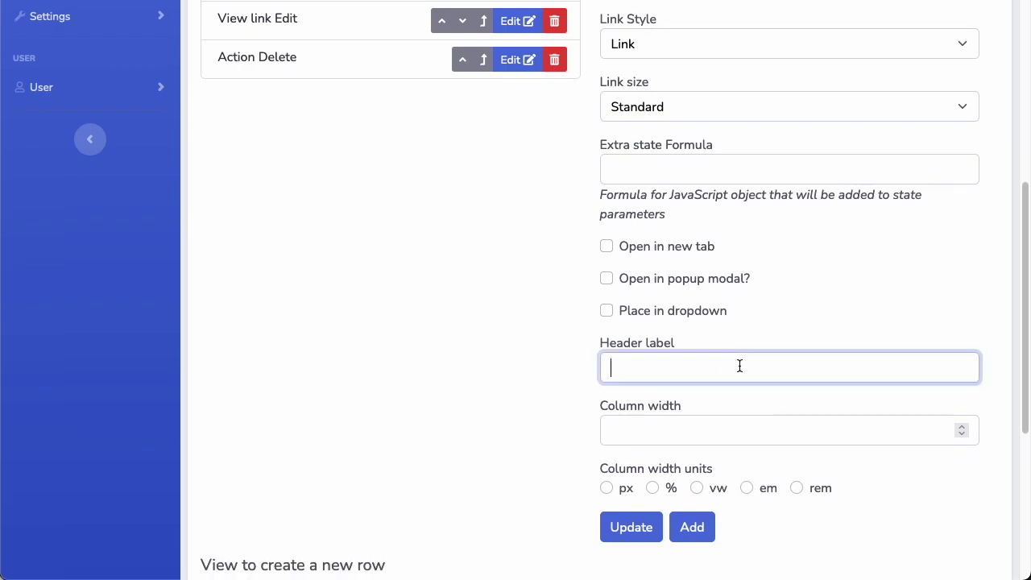
text(Edit)
click(636, 534)
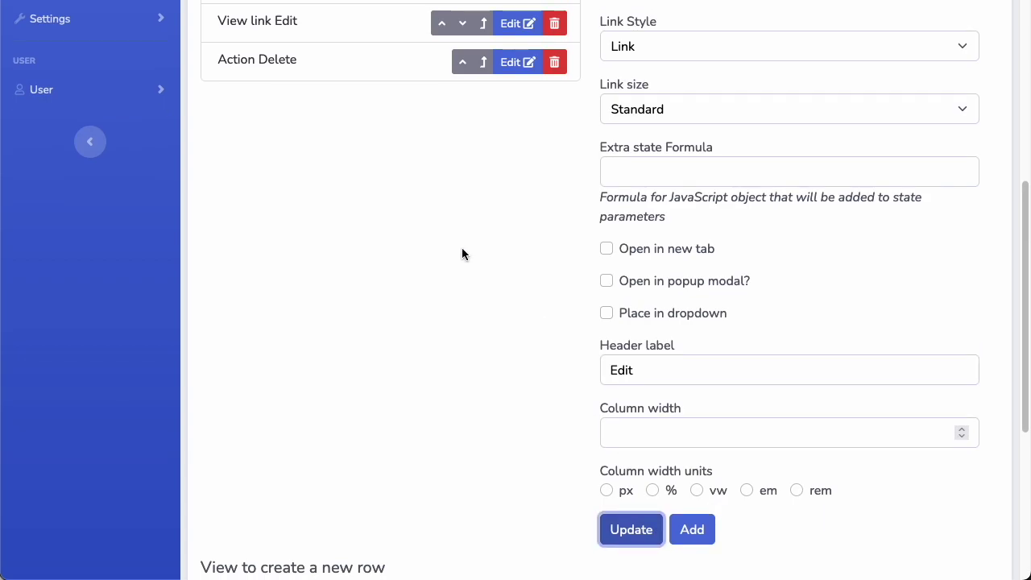
Run mylist from the list of views, view the form behind its Add person link, and return to the list
scroll(447, 277, down, 3)
scroll(344, 326, up, 3)
scroll(298, 255, up, 5)
click(48, 306)
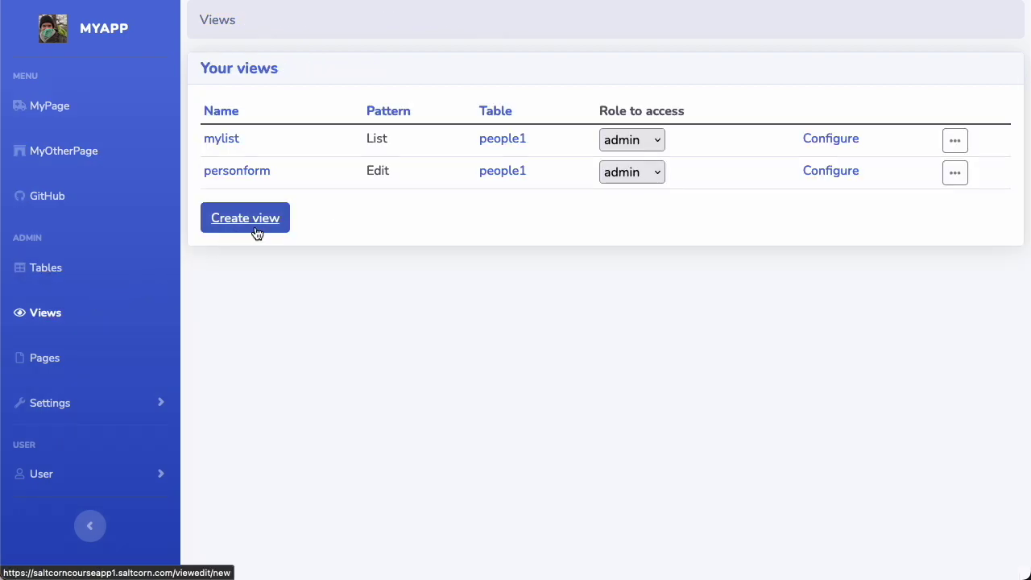
click(216, 138)
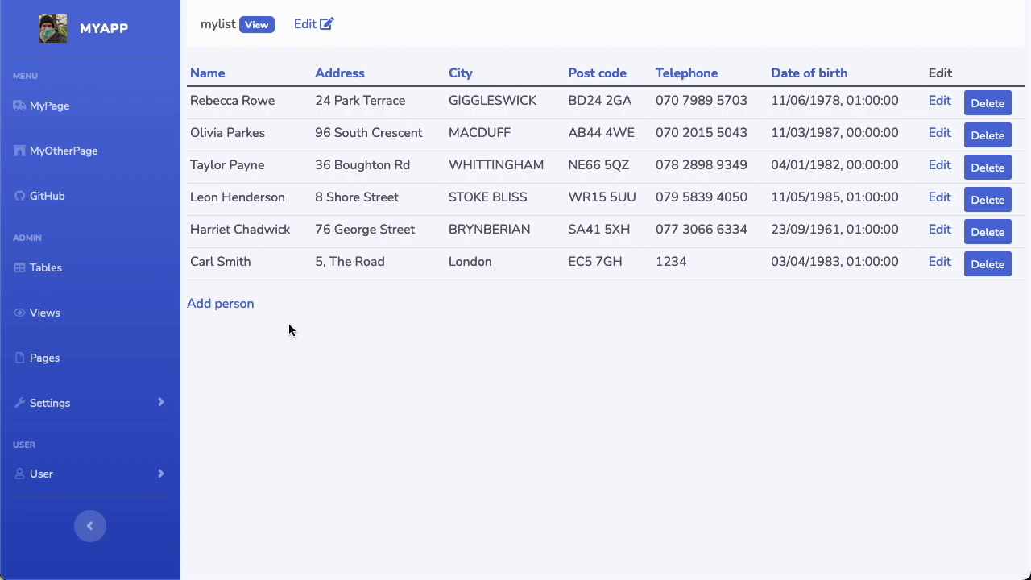
click(227, 308)
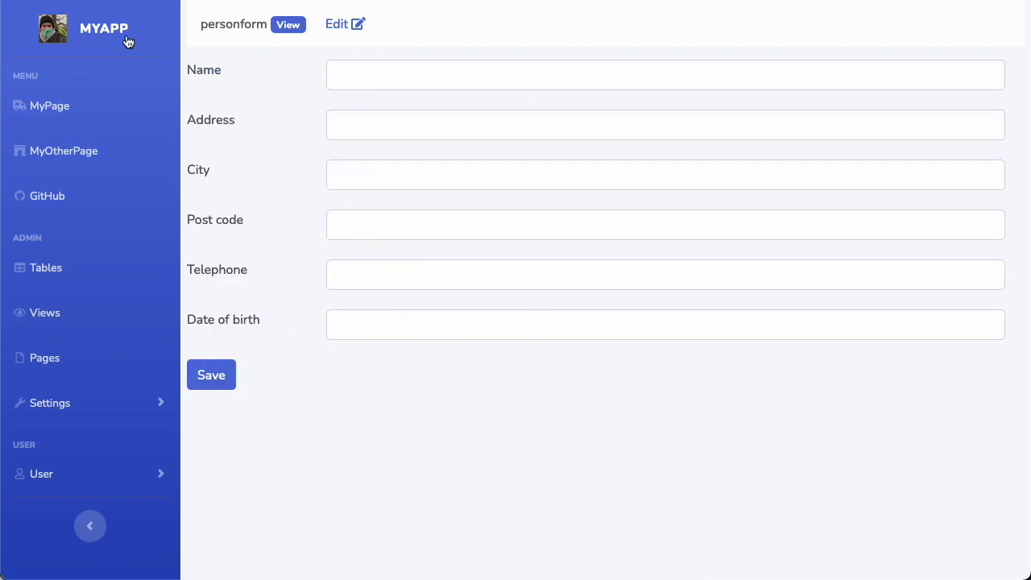
key(alt+Left)
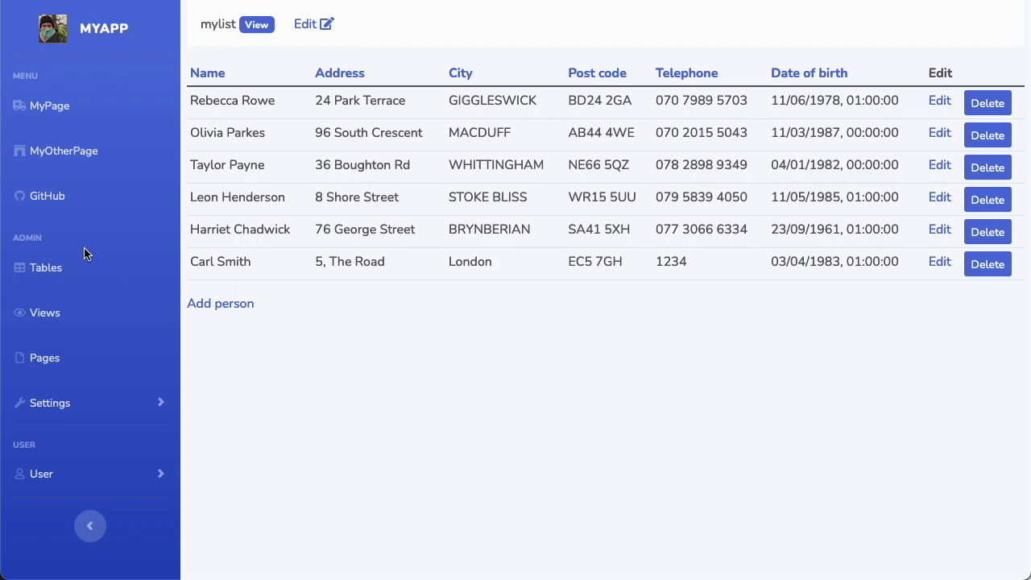
Start a new view named showperson and set its view pattern to Show
click(45, 314)
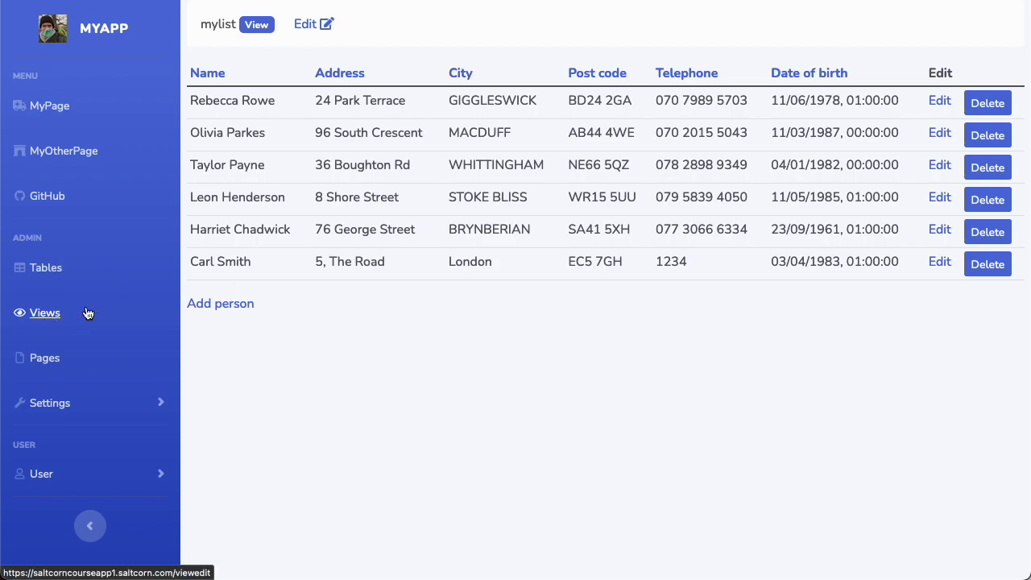
click(257, 217)
click(372, 149)
text(showperson)
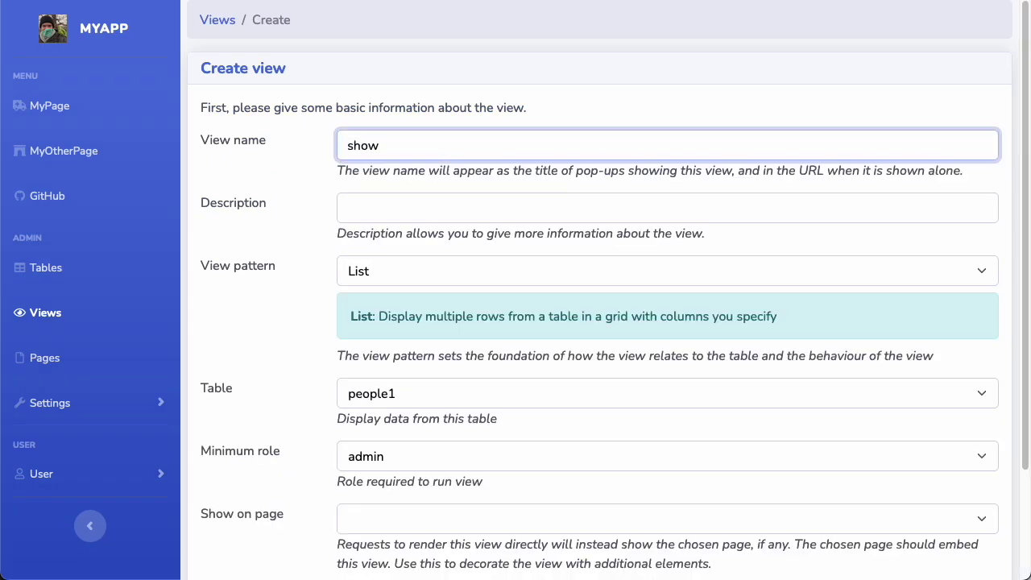
key(Tab)
key(Tab)
key(space)
key(Down)
key(Down)
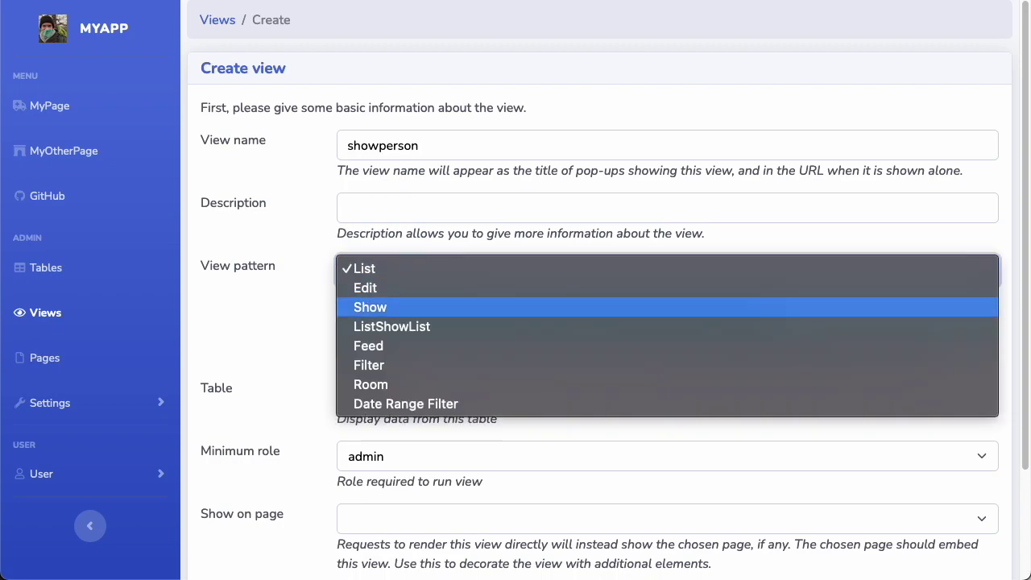
key(Return)
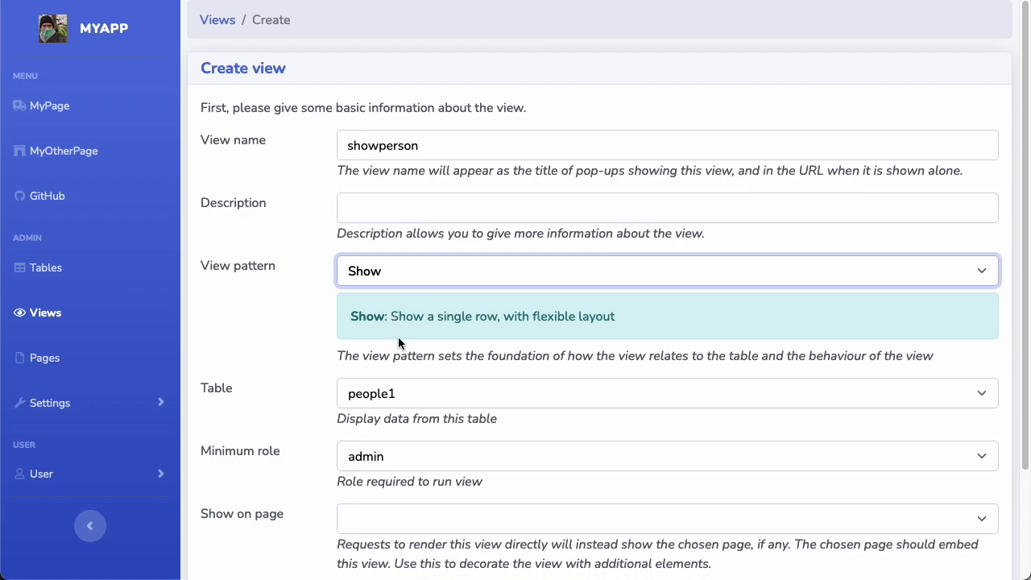
Keep people1 as the table and admin as the minimum role, and proceed to the layout of showperson
scroll(394, 419, down, 1)
scroll(389, 427, down, 2)
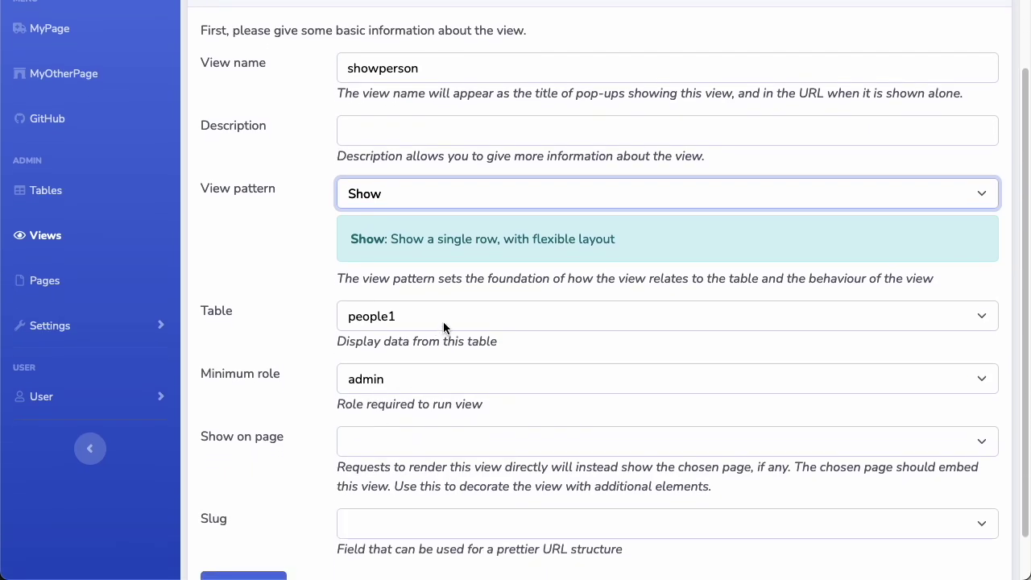
scroll(443, 321, up, 3)
scroll(306, 451, down, 3)
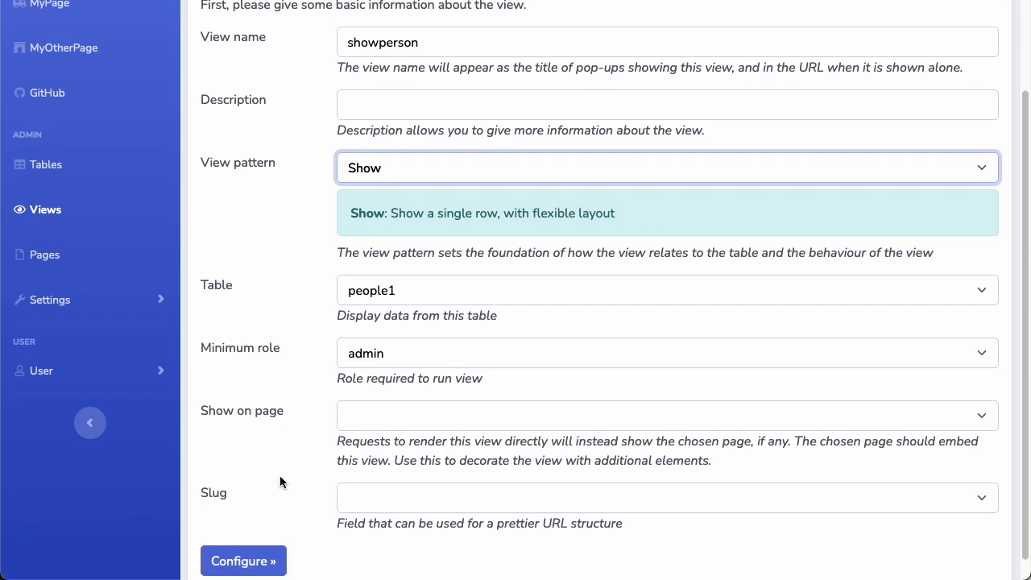
click(239, 562)
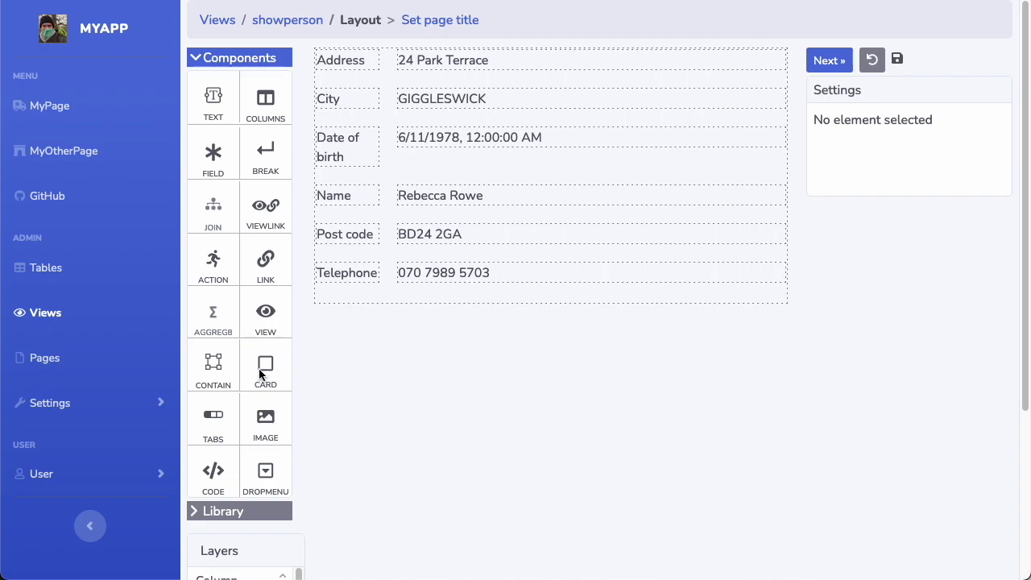
Add an Action element below the Telephone row, view its available action types, and delete the element
drag(211, 264, 416, 297)
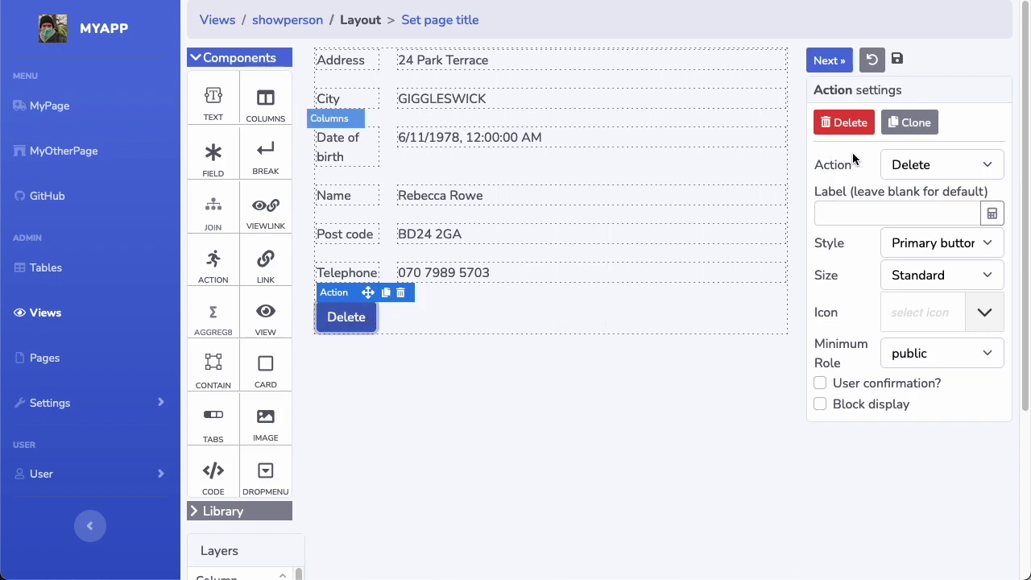
click(947, 169)
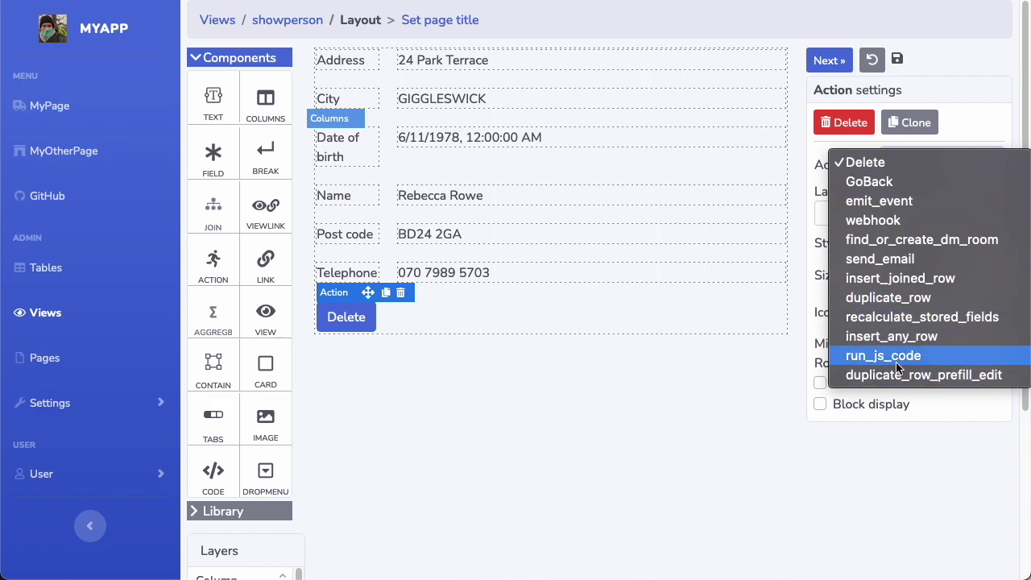
click(570, 401)
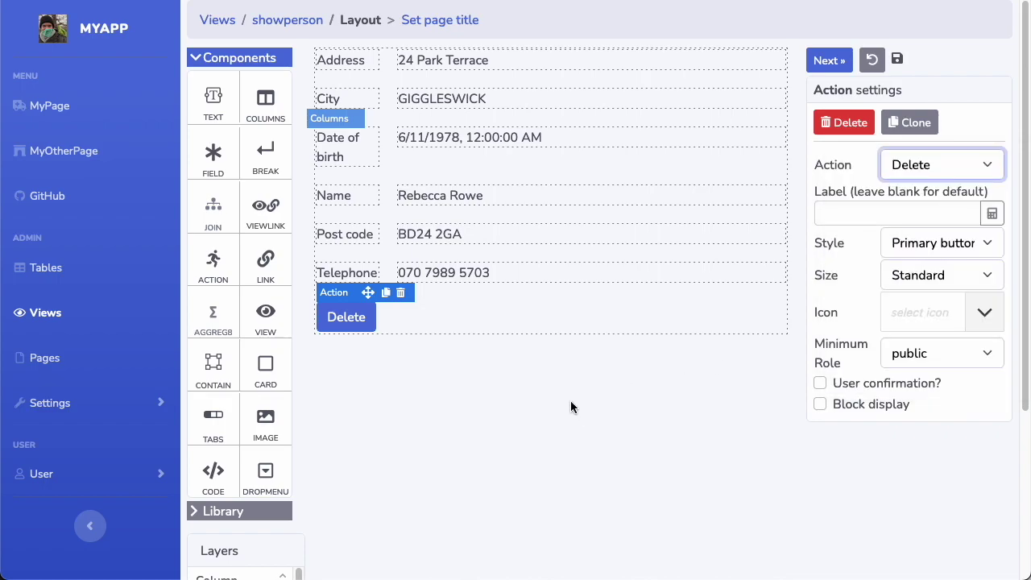
click(398, 294)
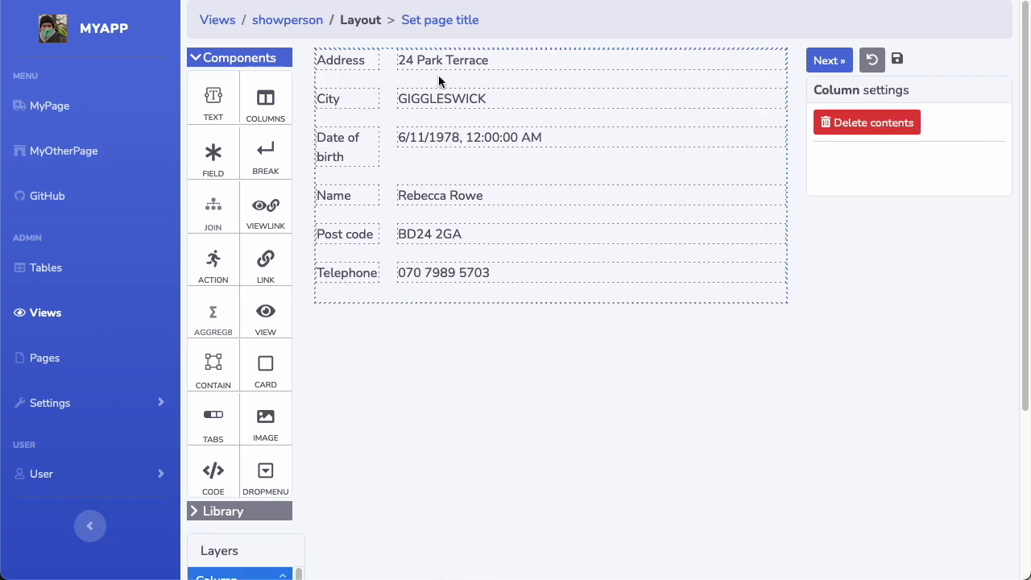
Reorder the layout rows so that Name comes first and Post code and Telephone follow City, above Date of birth
drag(388, 201, 428, 161)
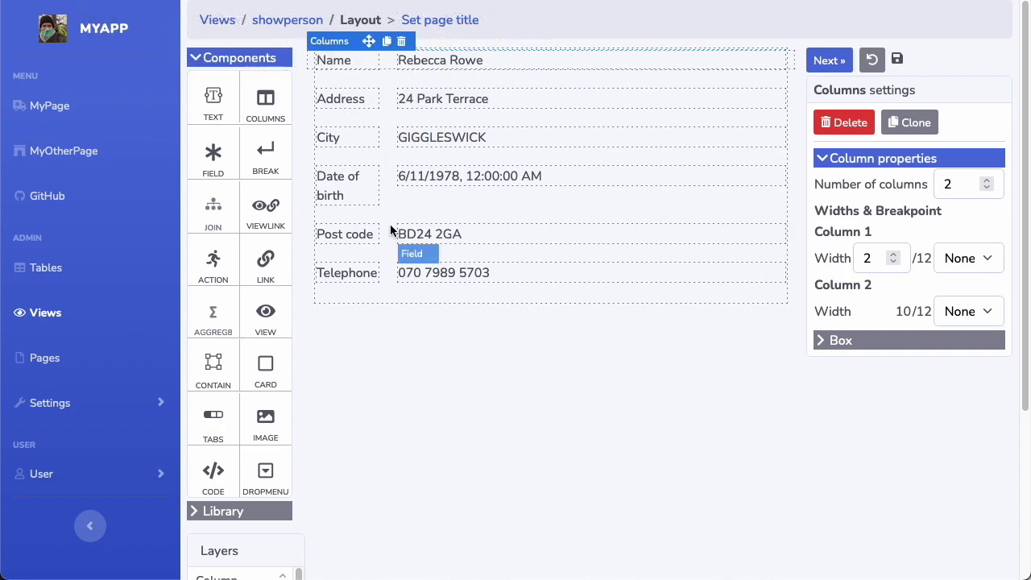
drag(392, 233, 385, 158)
drag(390, 276, 394, 198)
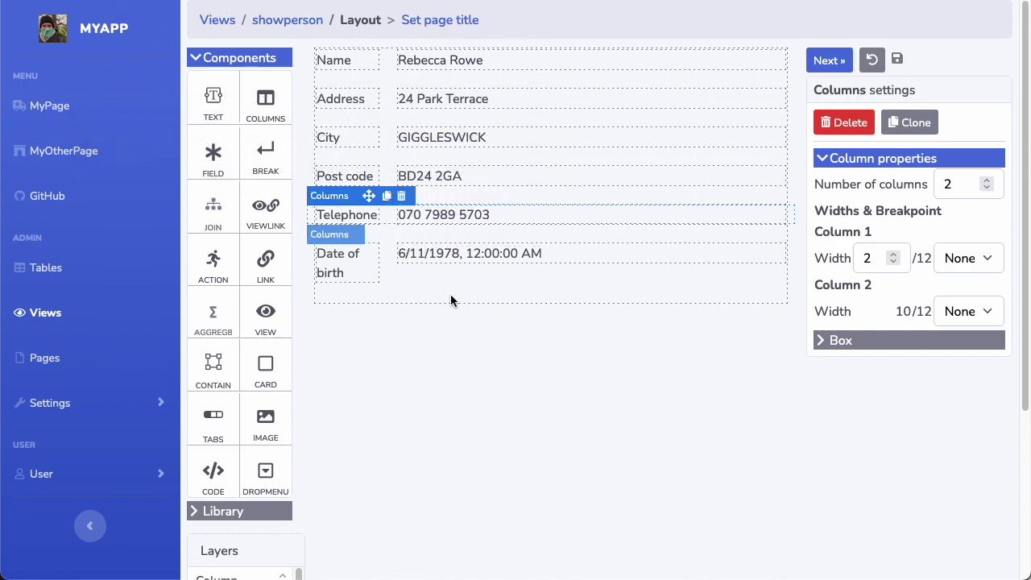
Move the Name field value out of its two-column row to directly above Address, and delete the remaining Name label row
click(472, 62)
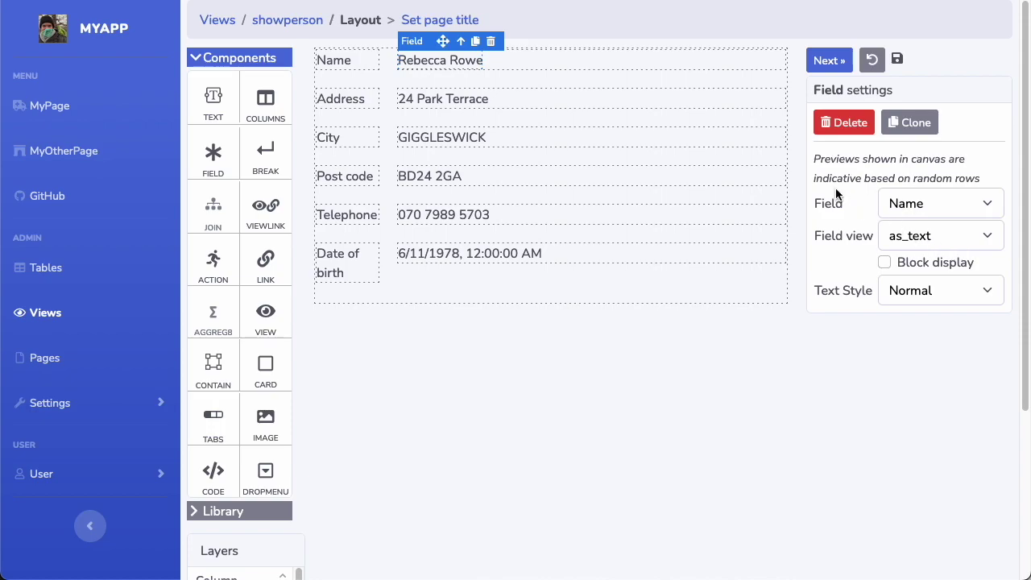
click(461, 107)
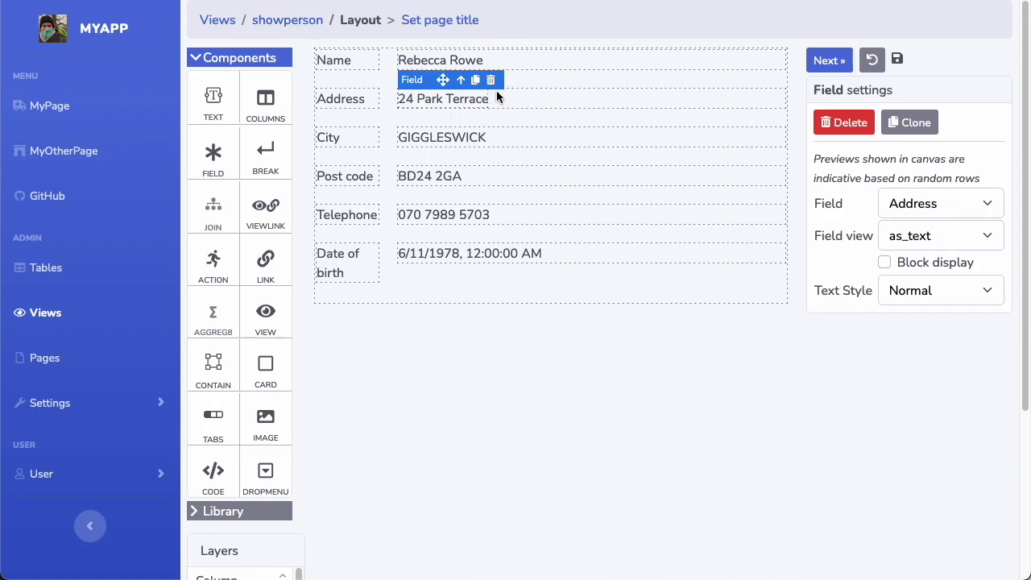
click(387, 50)
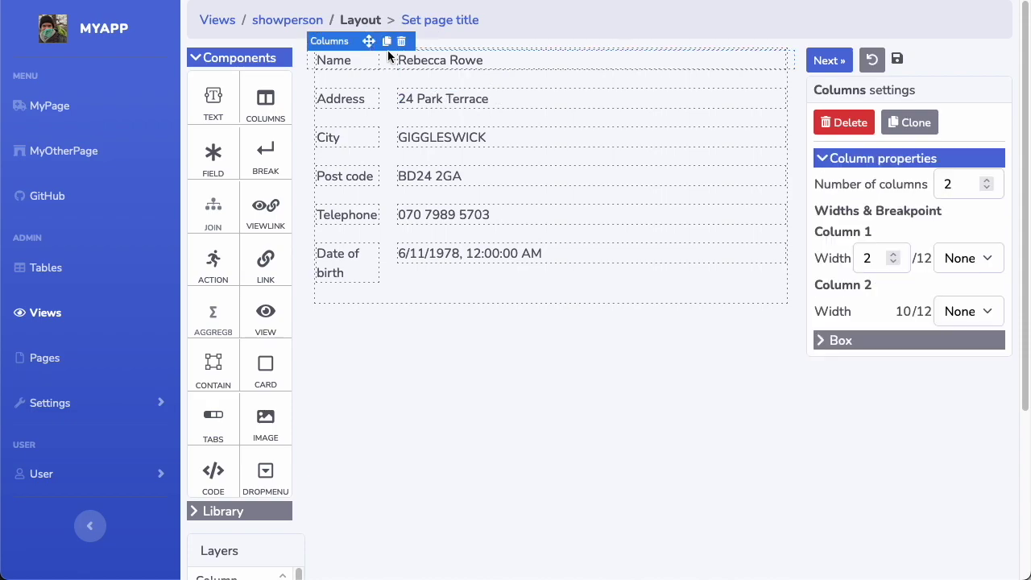
drag(456, 61, 417, 96)
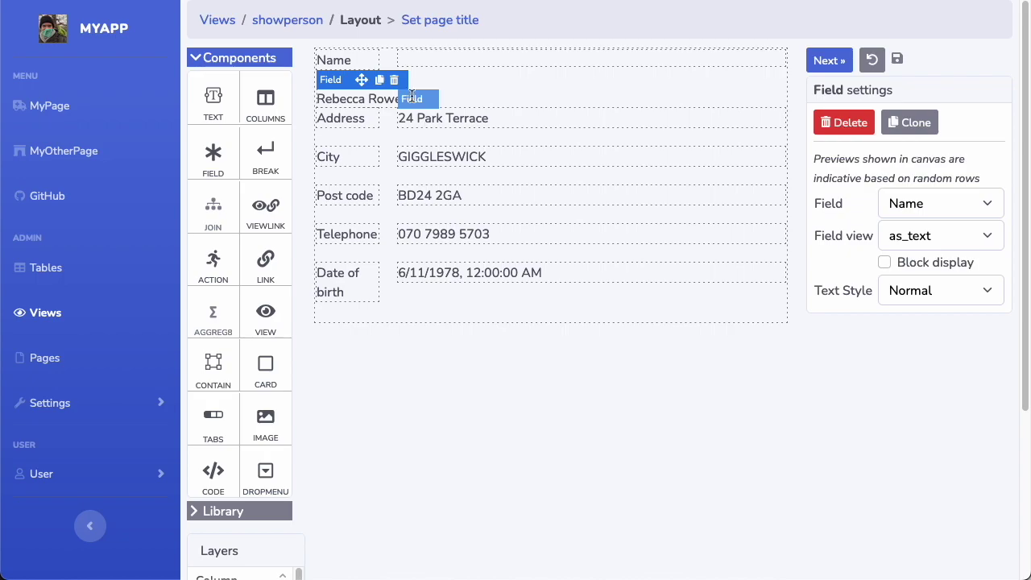
click(386, 61)
click(401, 45)
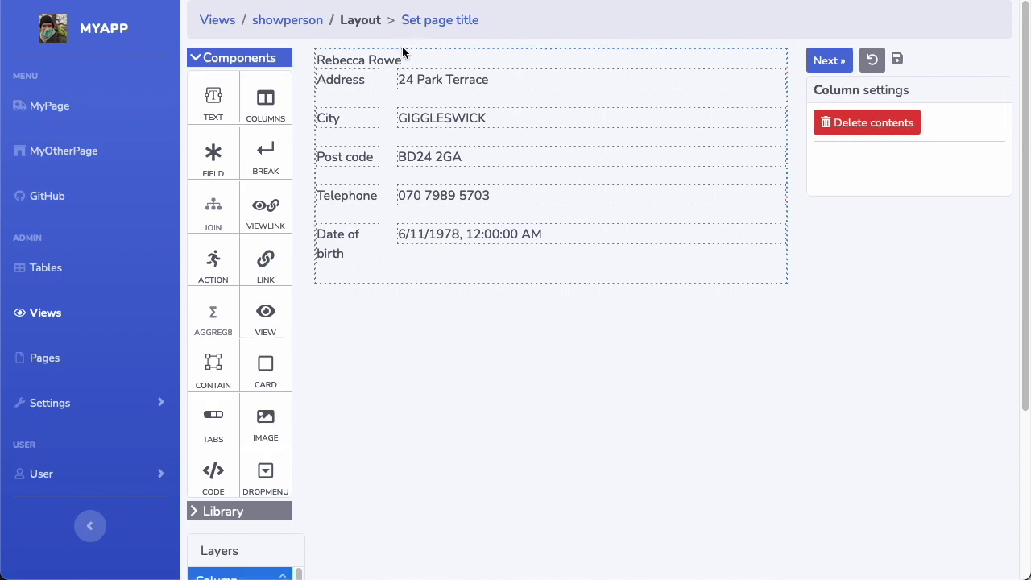
Insert two line breaks between the Name field and the Address row
drag(269, 183, 418, 53)
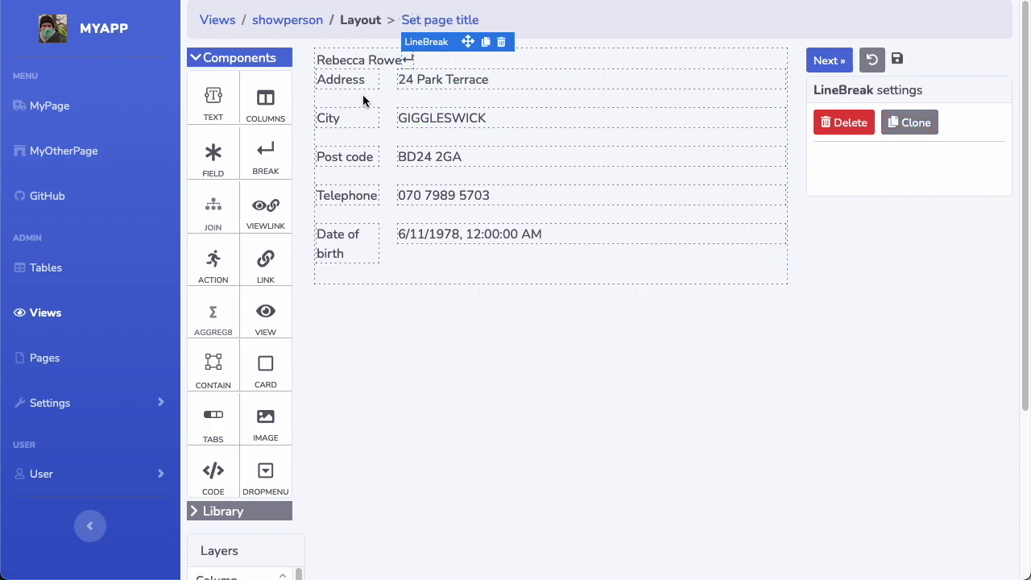
drag(266, 153, 380, 82)
click(525, 62)
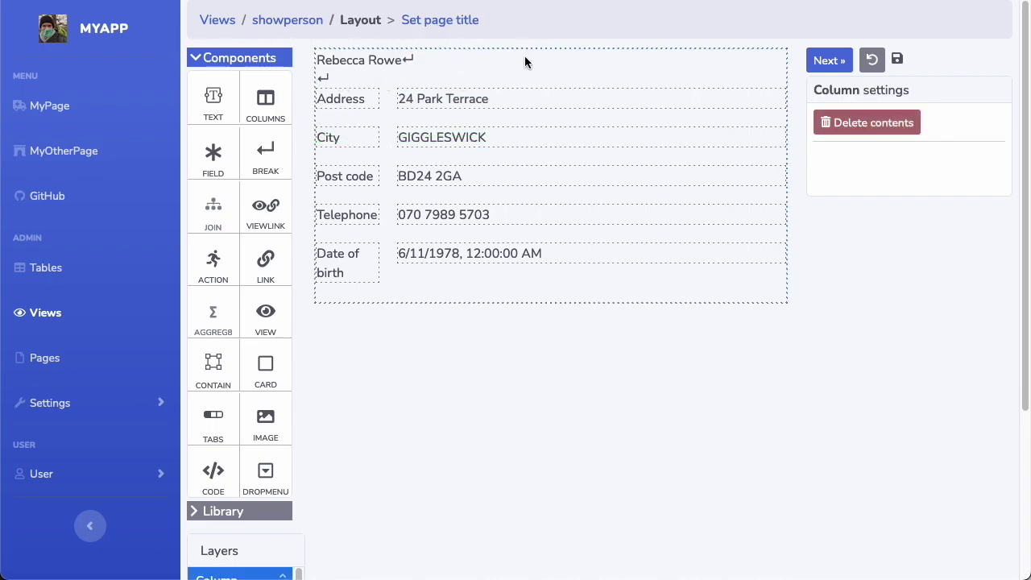
Set the Name field's text style to Heading 3
click(359, 61)
click(940, 290)
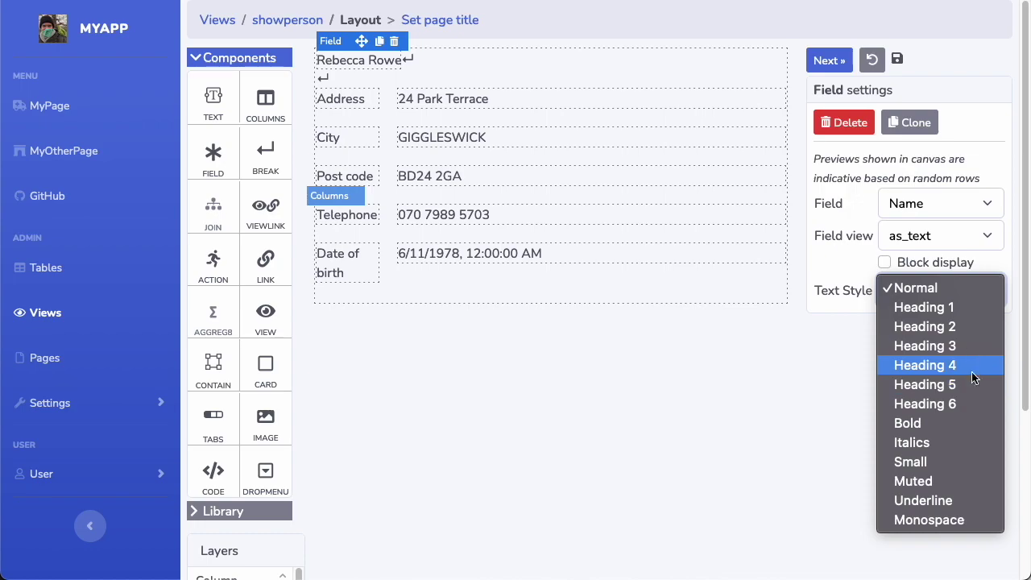
click(971, 346)
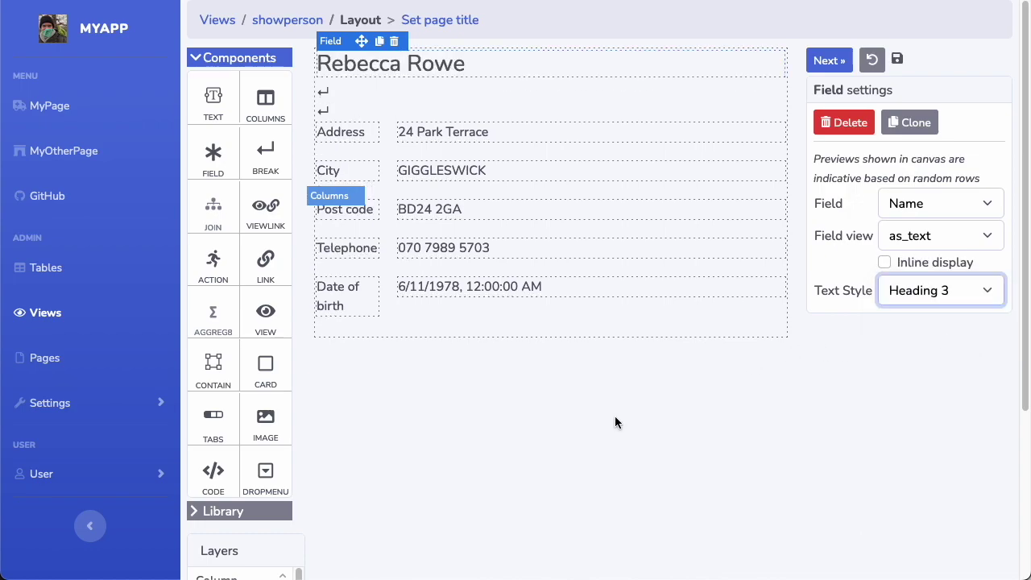
Delete one of the line breaks below the Name field, and finish the showperson view without a page title
click(329, 108)
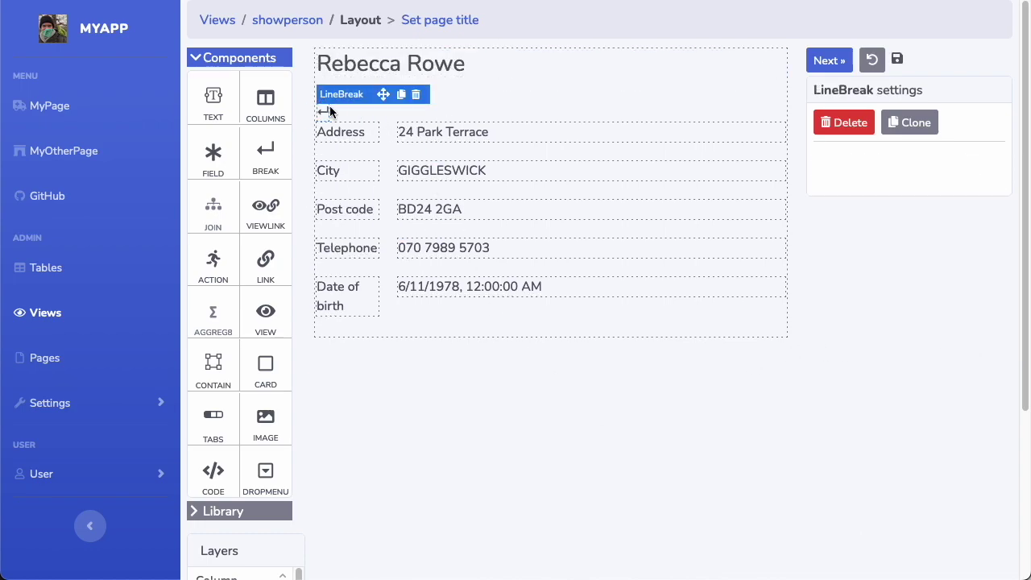
click(415, 94)
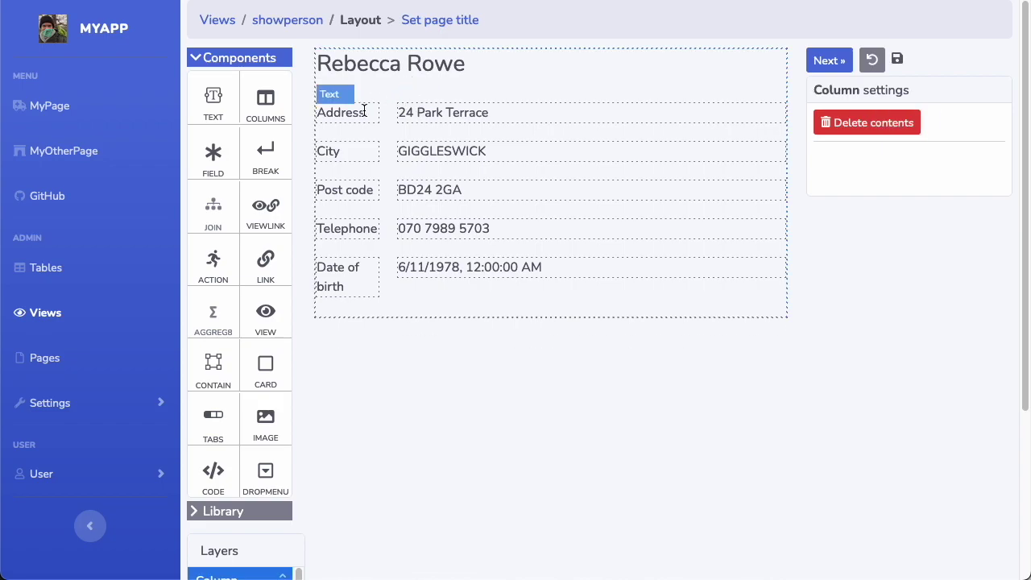
click(837, 66)
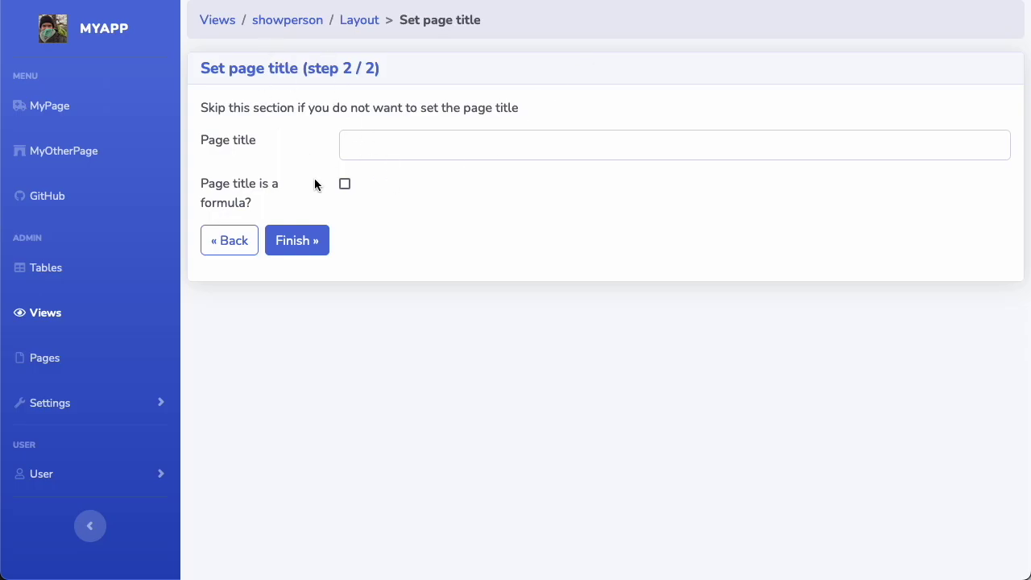
click(314, 241)
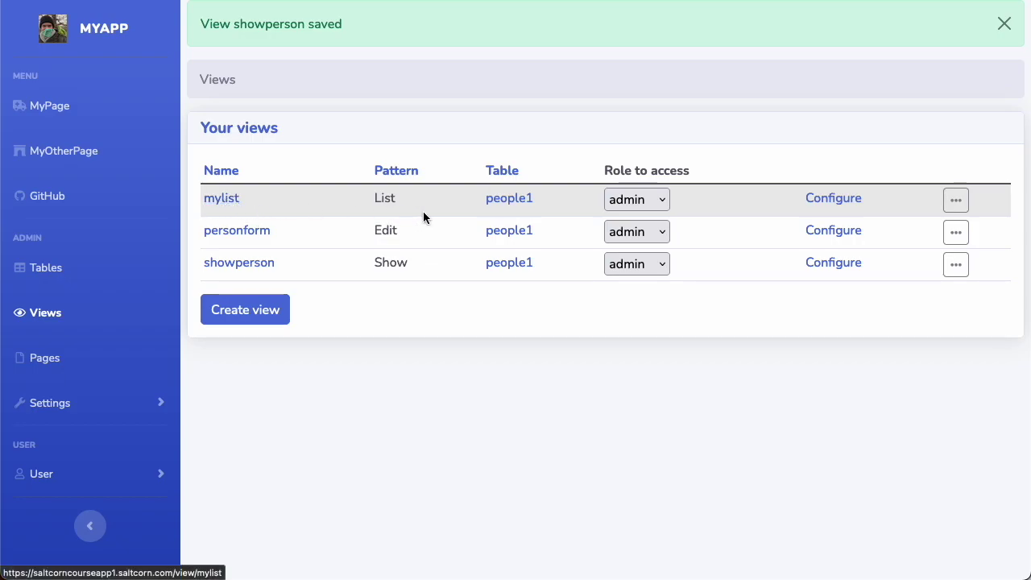
Open the configuration of mylist and set up a new column as a link to other view, targeting showperson
click(835, 199)
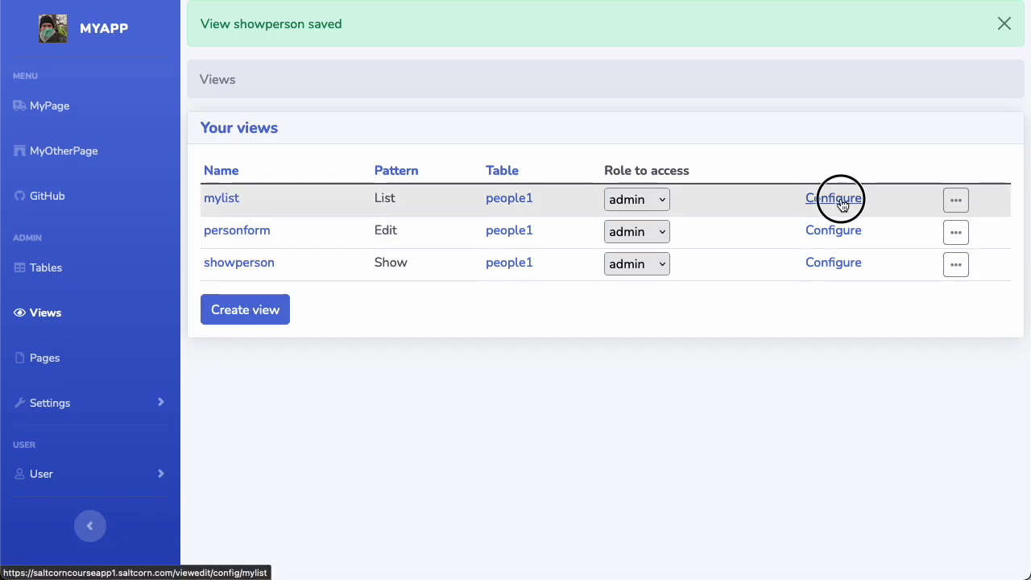
scroll(742, 210, down, 2)
scroll(742, 211, up, 1)
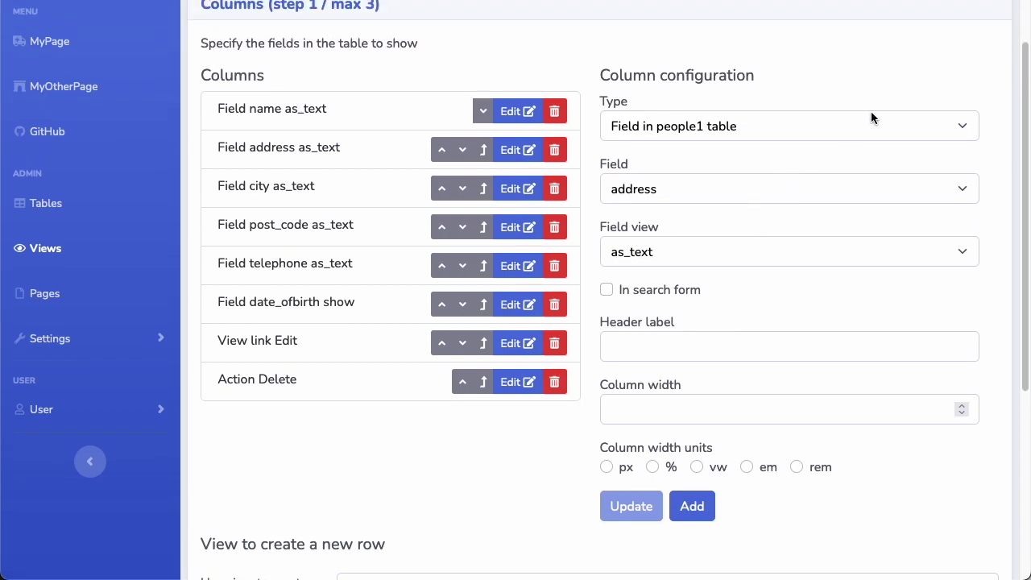
click(870, 113)
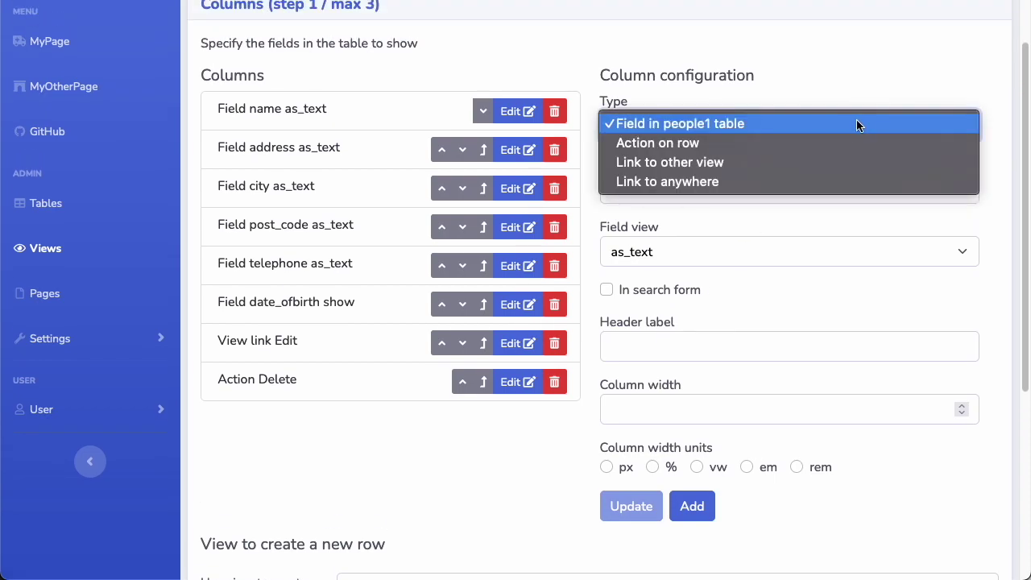
click(794, 164)
click(764, 189)
click(751, 197)
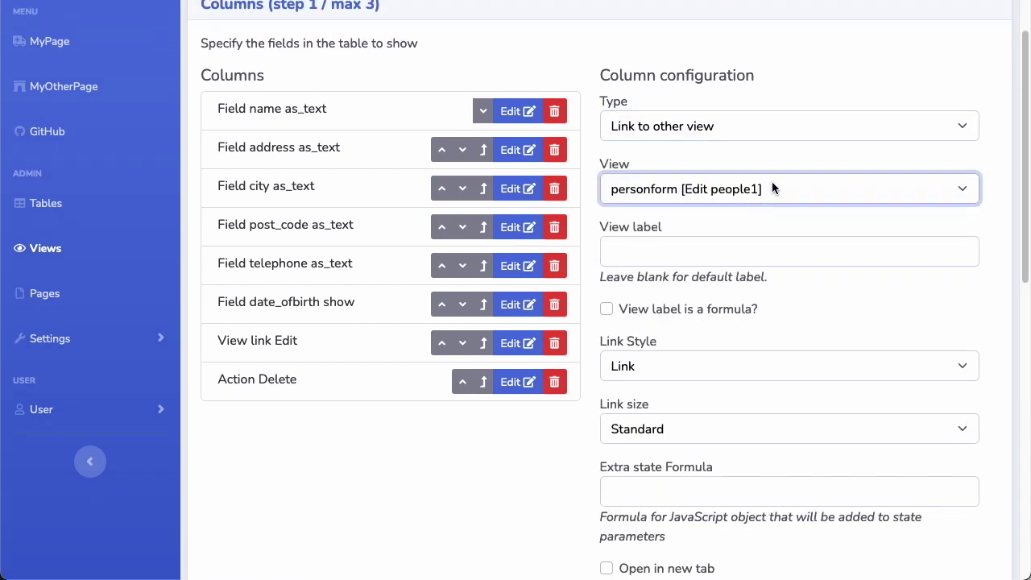
click(742, 189)
click(737, 207)
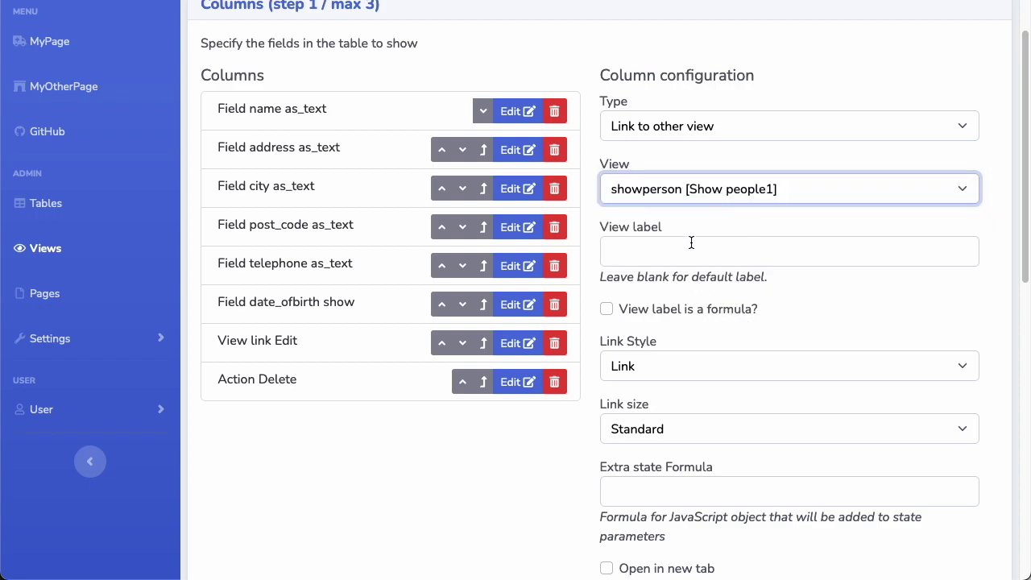
Enter Show as both the view label and header label, and add the link column to the list
click(736, 251)
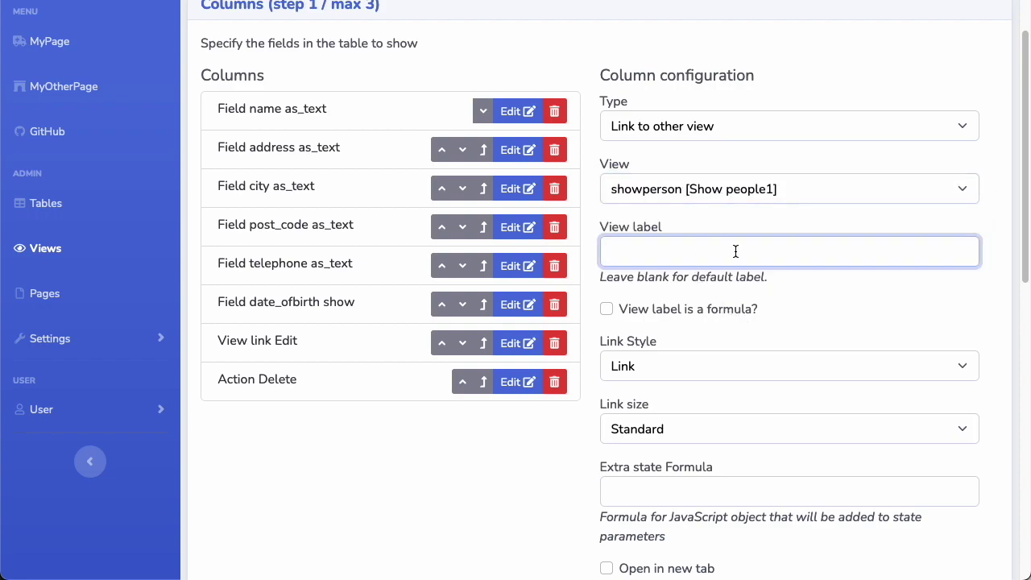
text(Show)
scroll(681, 466, down, 5)
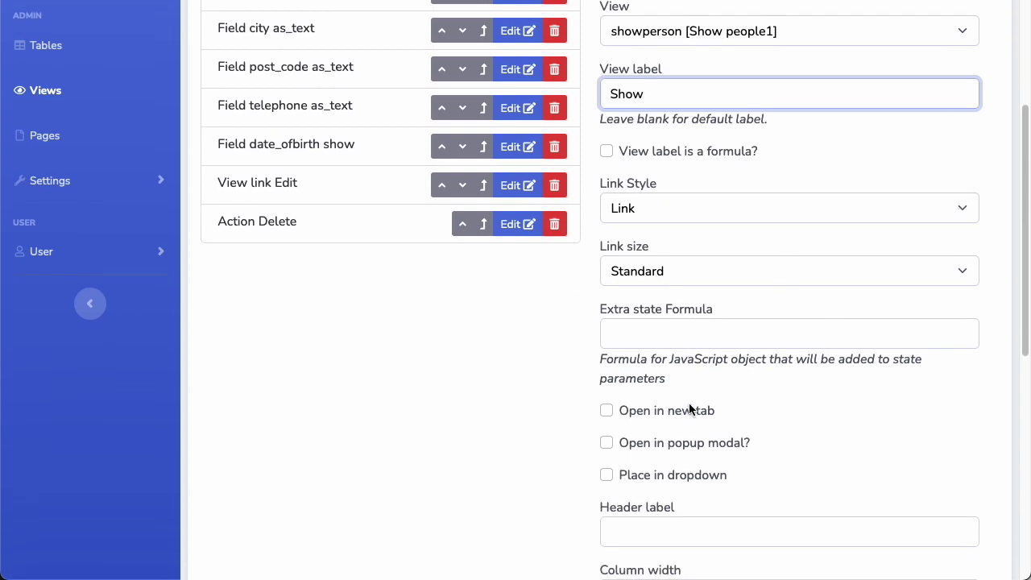
click(727, 449)
text(Show)
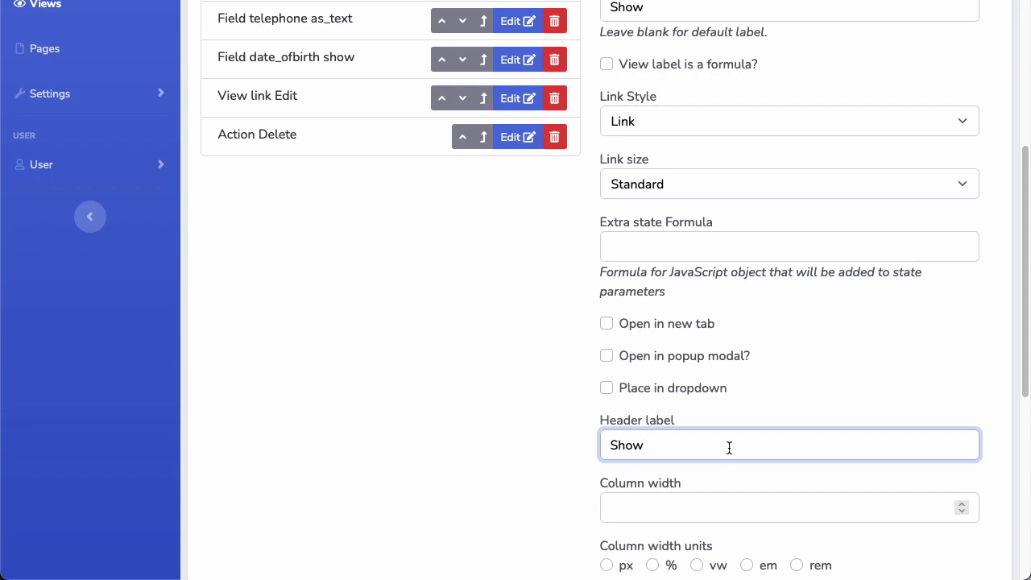
scroll(729, 448, down, 4)
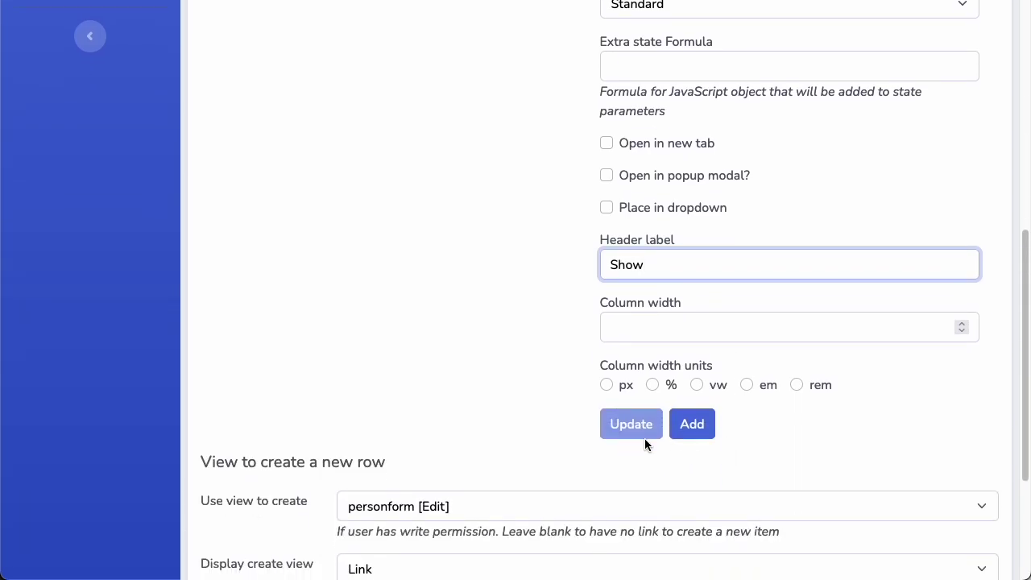
click(708, 424)
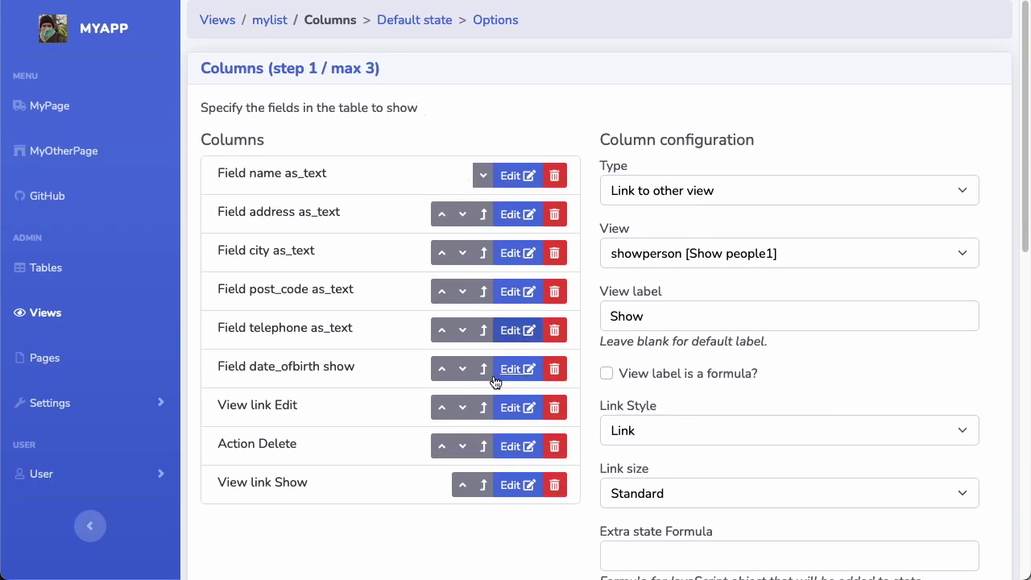
Move the Show view link column up so it sits directly above the Edit view link
click(462, 485)
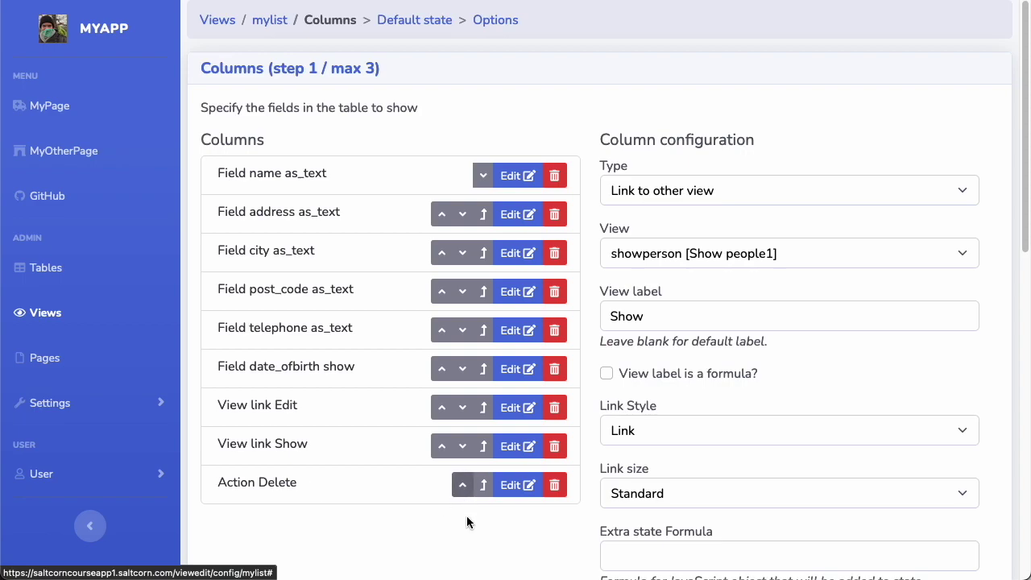
click(463, 490)
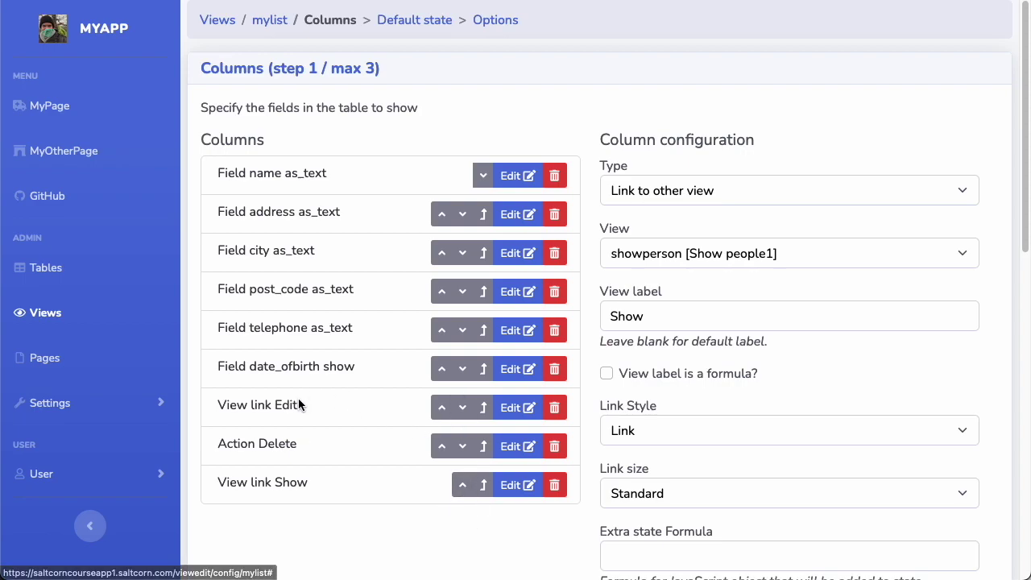
click(466, 452)
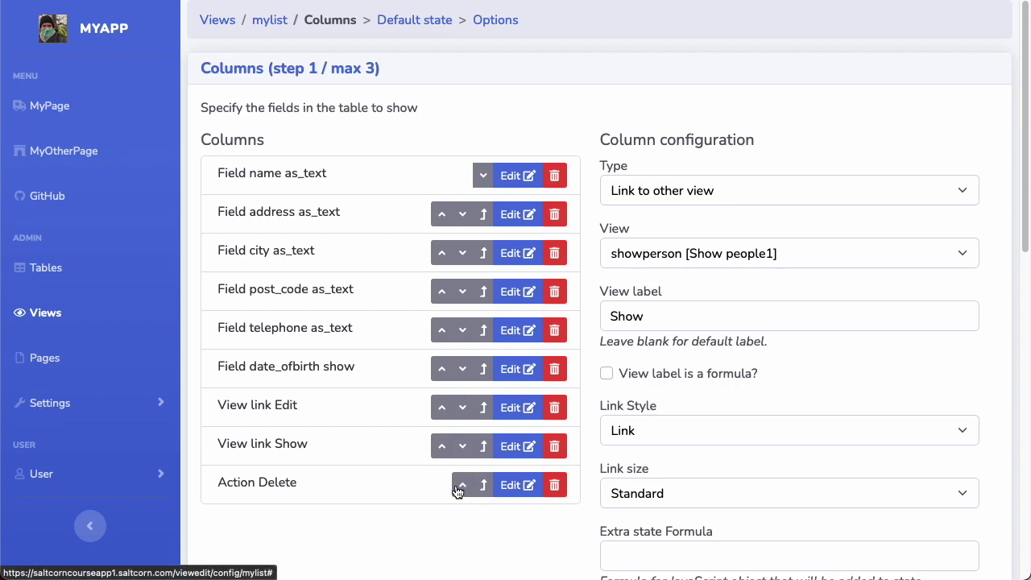
click(444, 451)
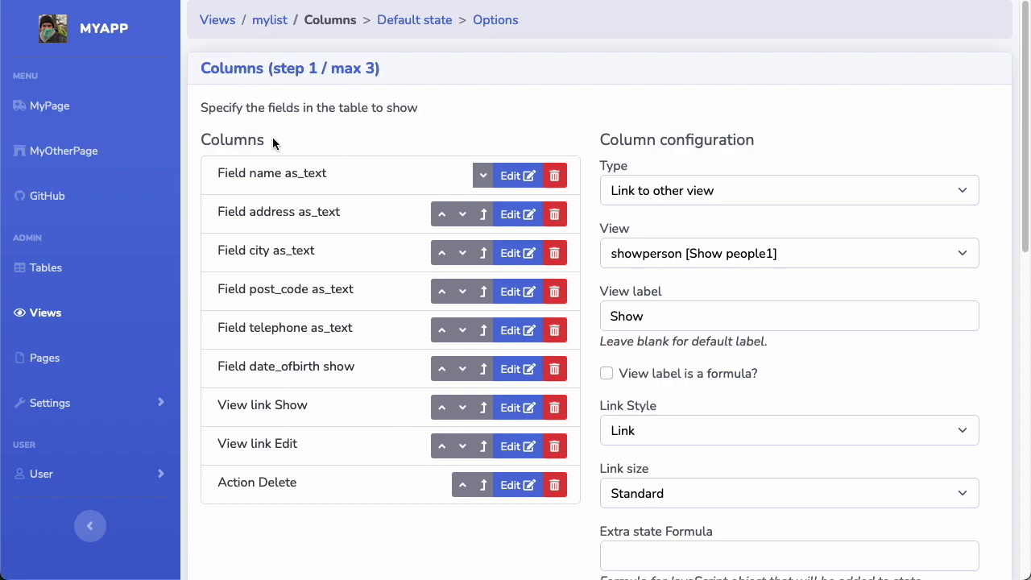
Run mylist from the list of views and view the first two people through their Show links, returning to the list after each
click(44, 315)
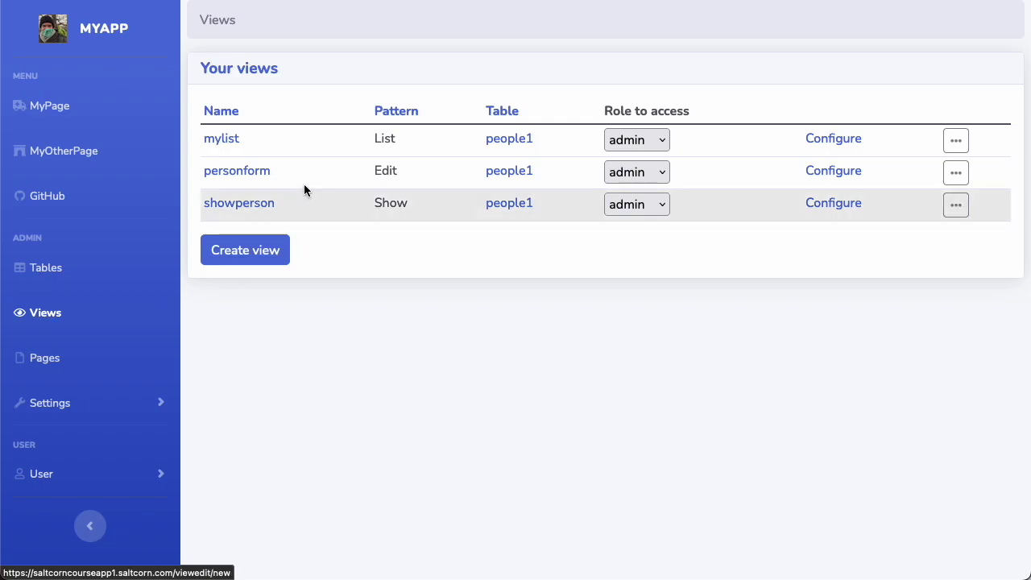
click(207, 140)
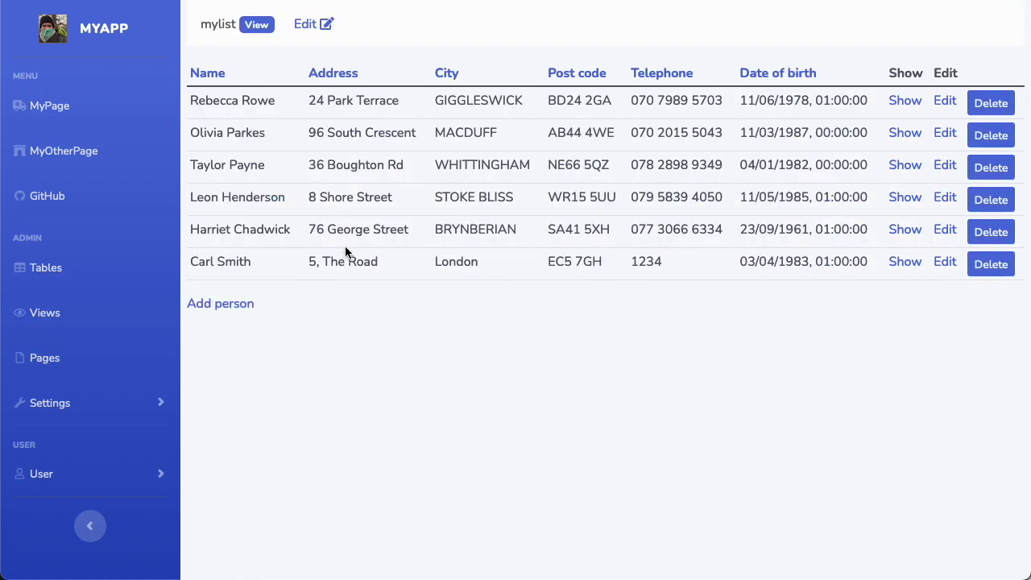
click(905, 101)
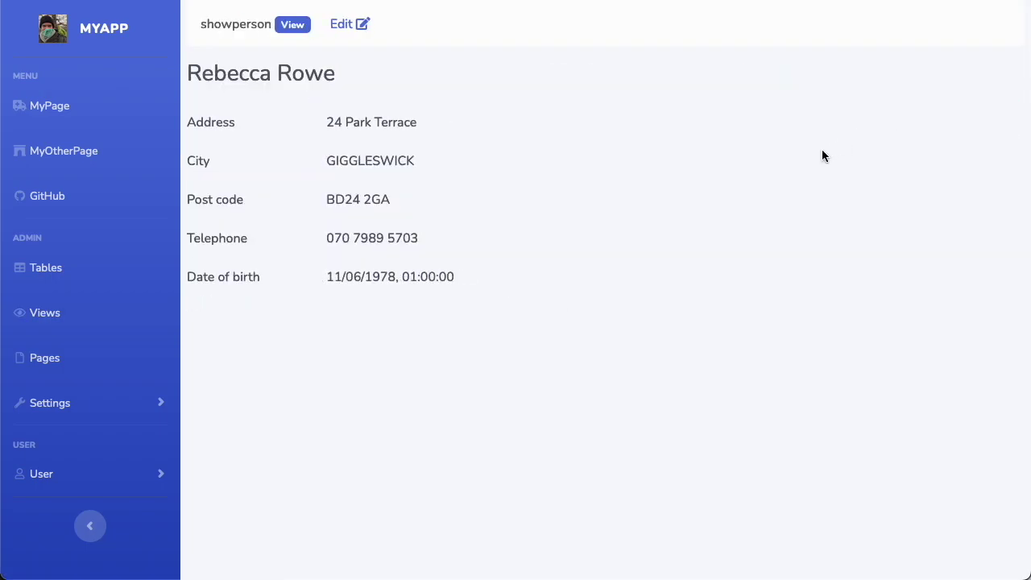
key(alt+Left)
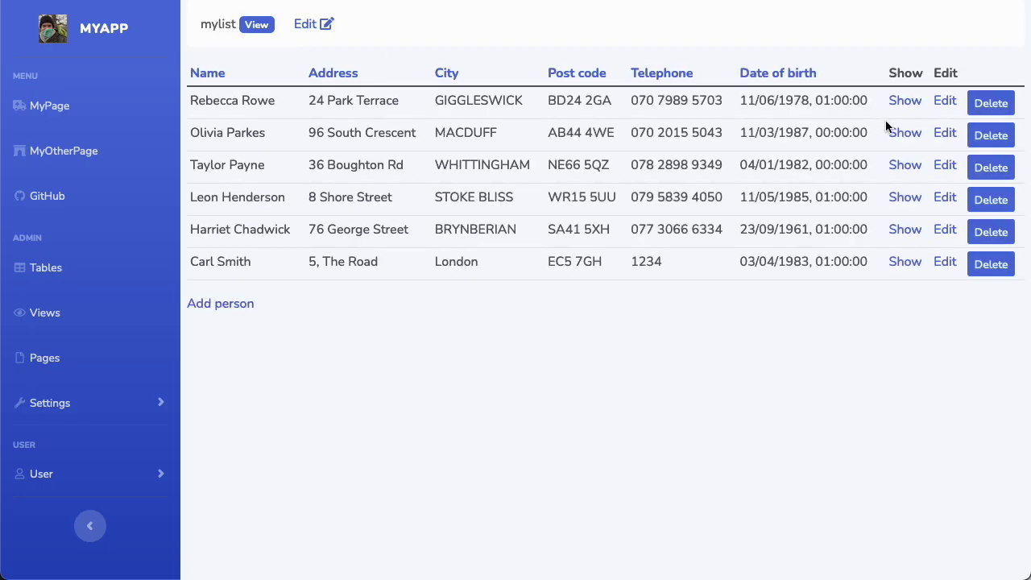
click(902, 133)
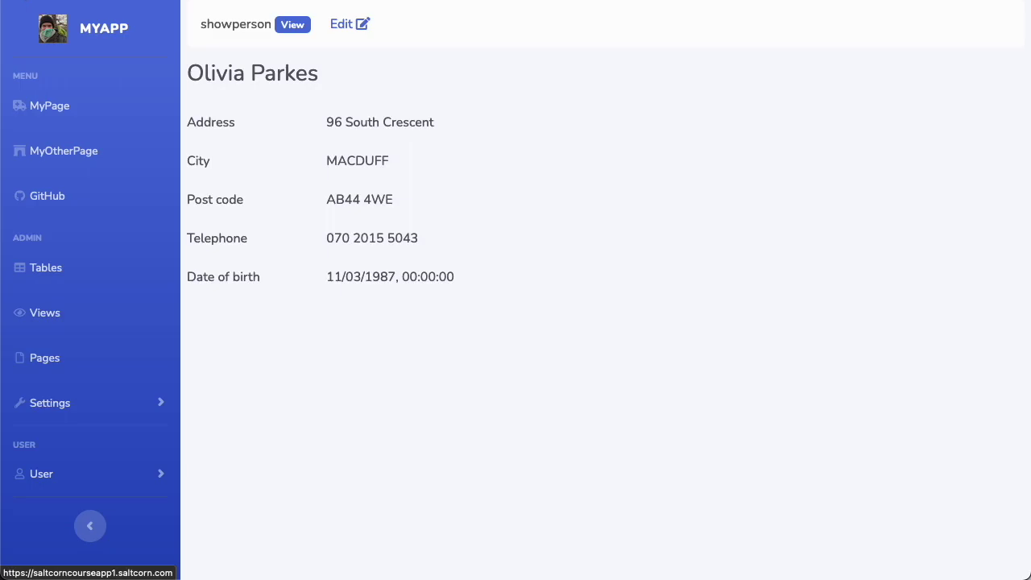
key(alt+Left)
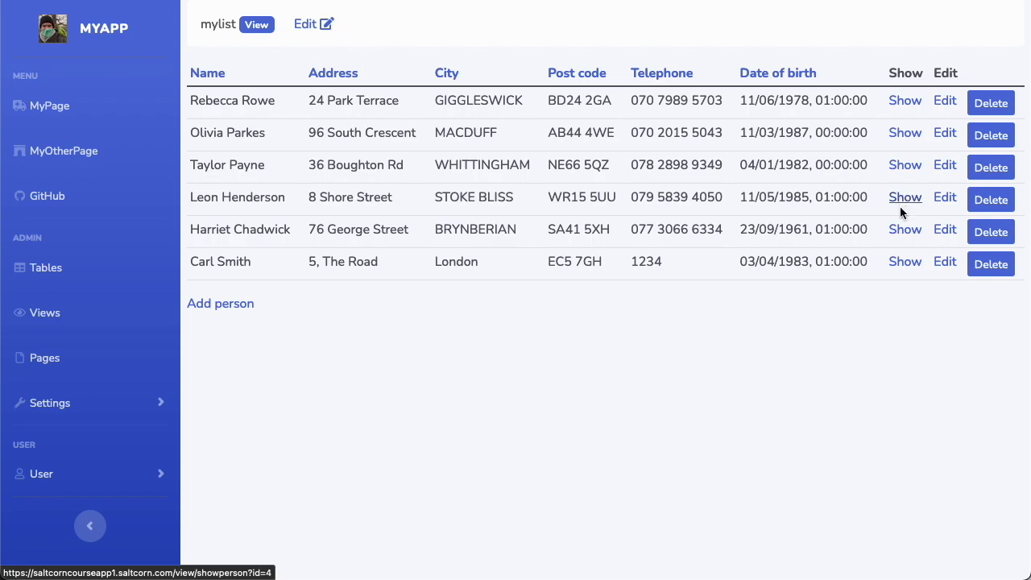
Open the showperson layout editor from the fifth person's Show page and place a view link below the Date of birth row
click(905, 230)
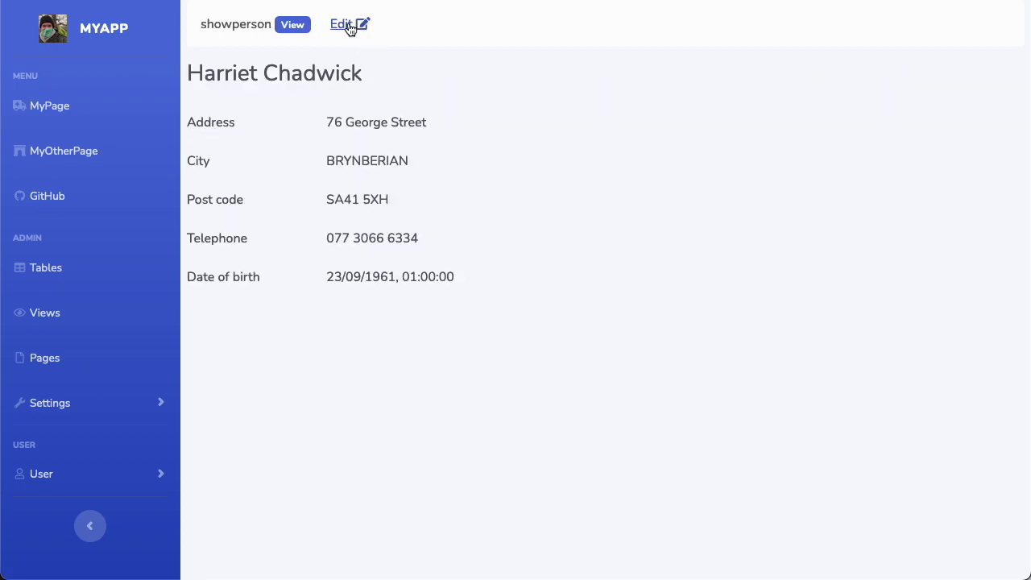
click(352, 26)
scroll(319, 307, down, 3)
click(269, 538)
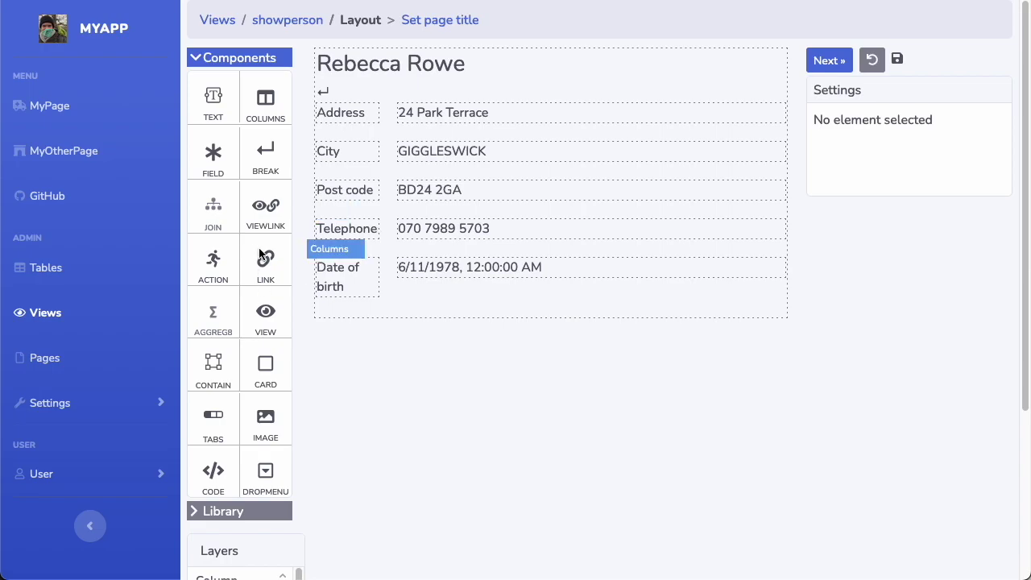
drag(278, 208, 426, 339)
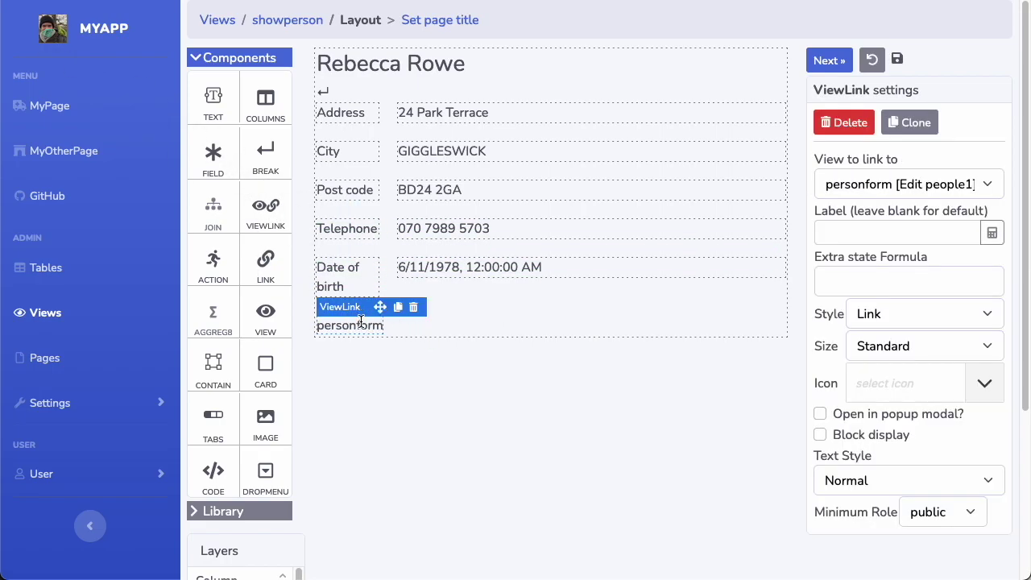
Target the view link at personform [Edit people1], label it Edit, and style it as a Primary button
click(872, 184)
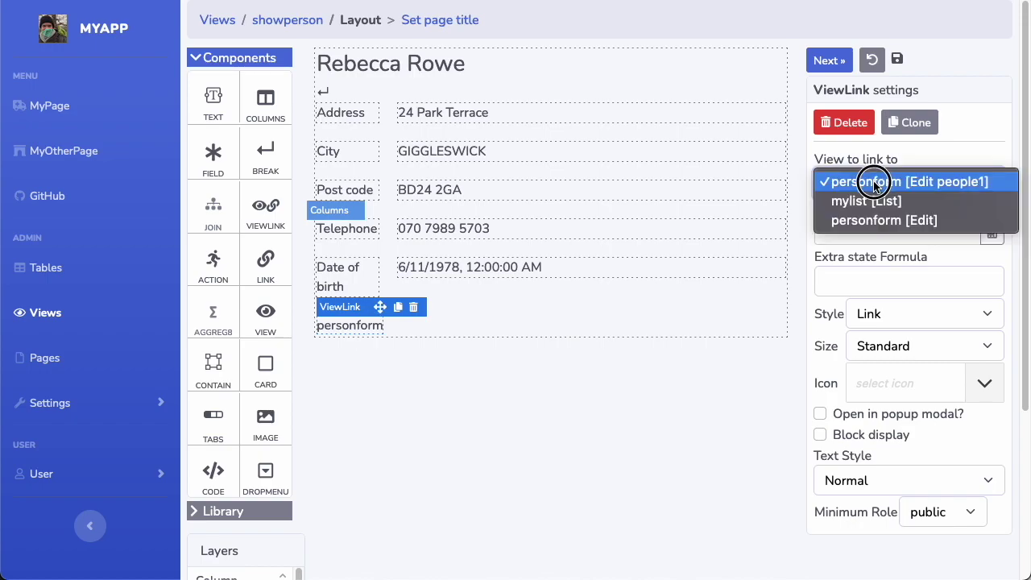
click(874, 183)
click(902, 242)
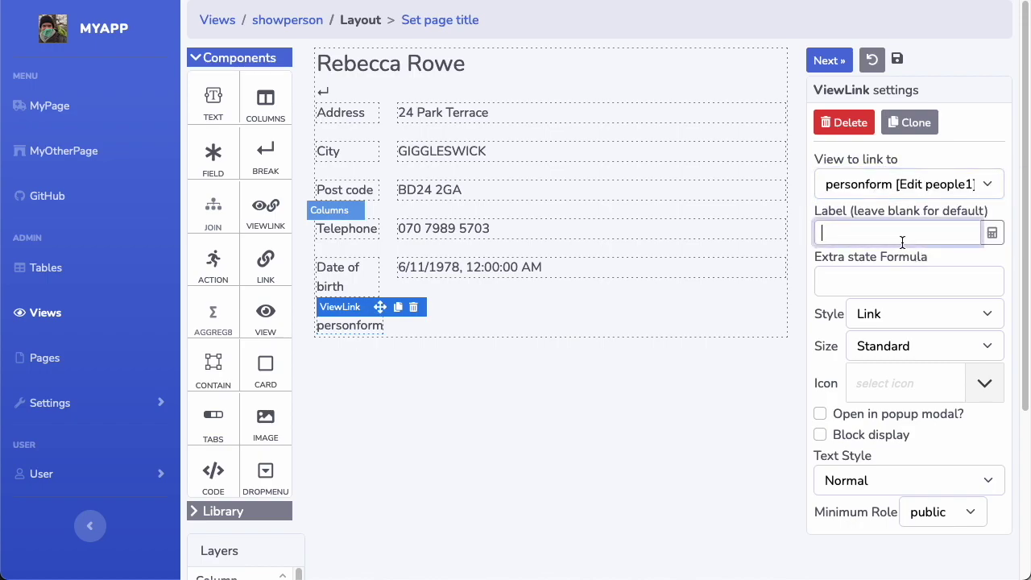
text(Edit)
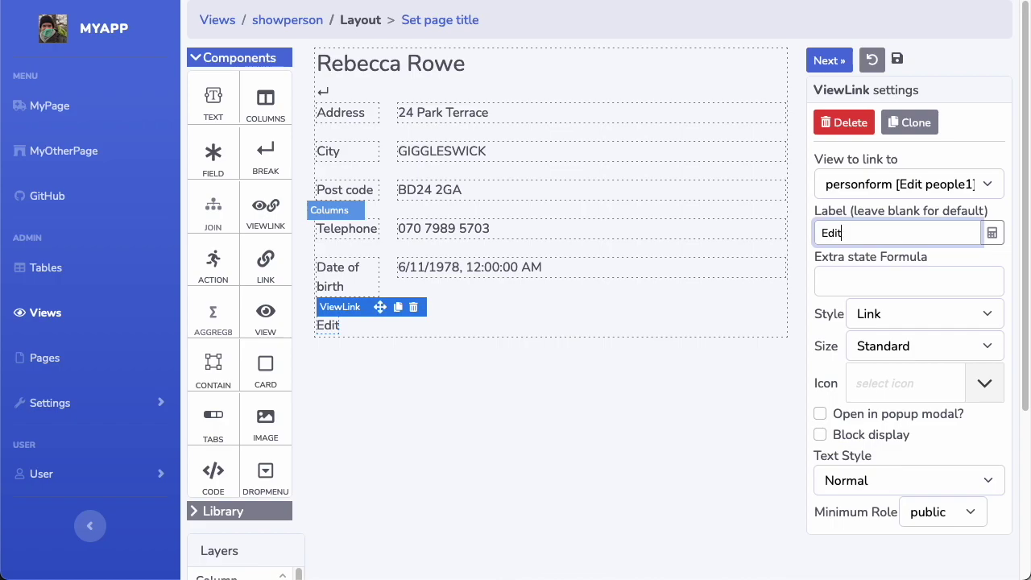
click(934, 314)
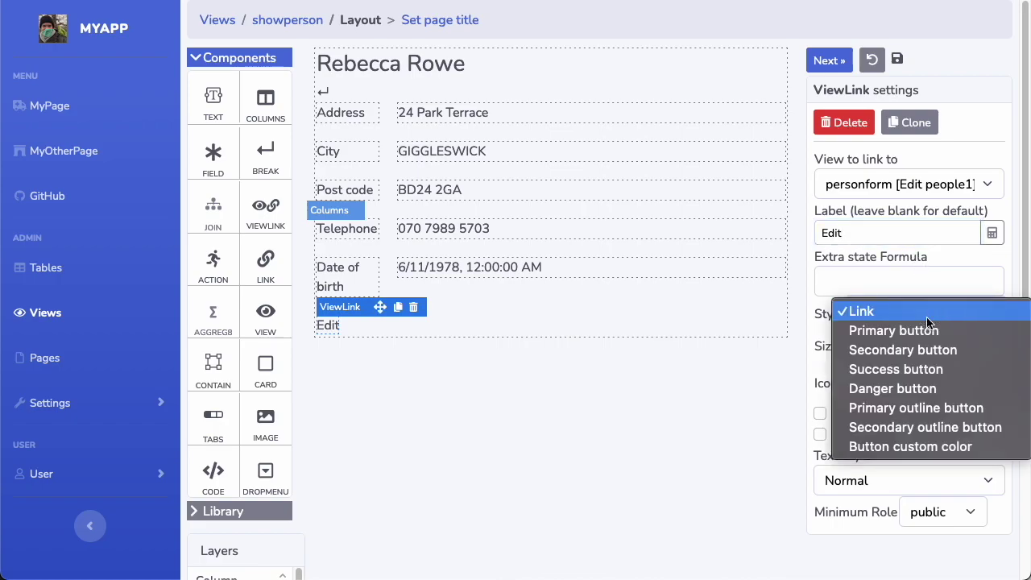
click(930, 329)
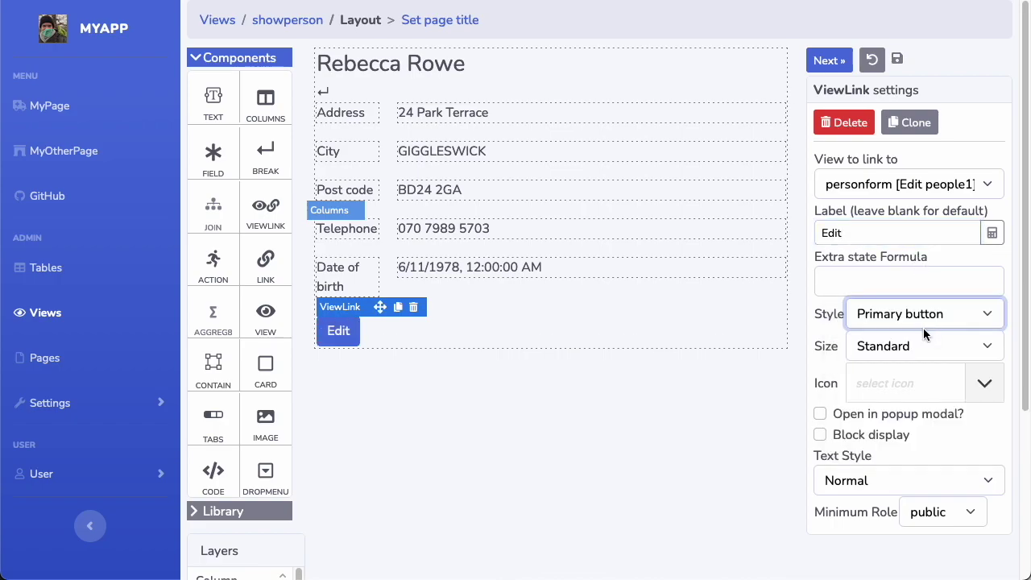
Give the Edit button the outlined pen-in-square icon found with the search term edit, and finish saving showperson without a page title
click(974, 392)
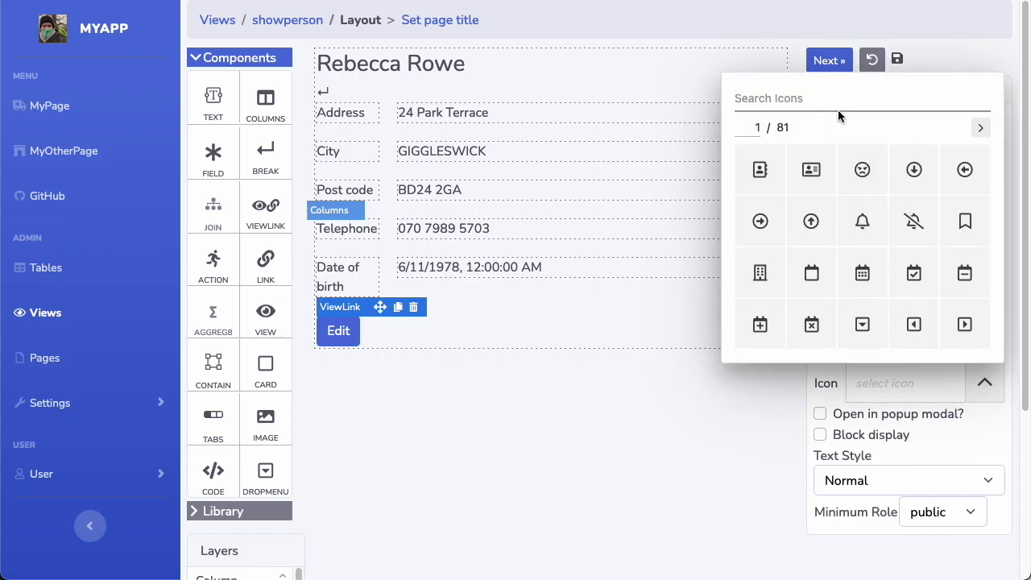
text(edit)
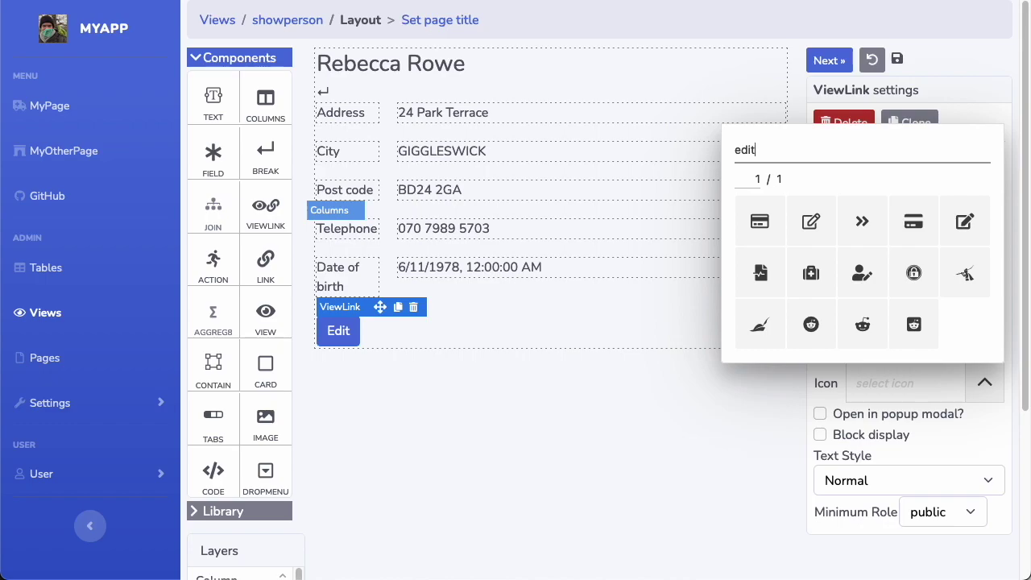
click(803, 222)
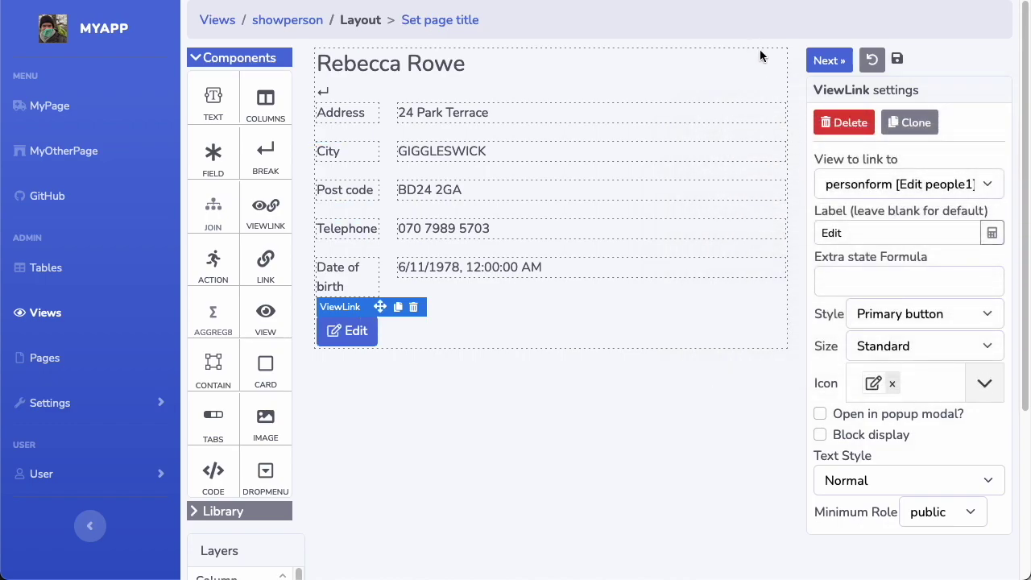
click(828, 60)
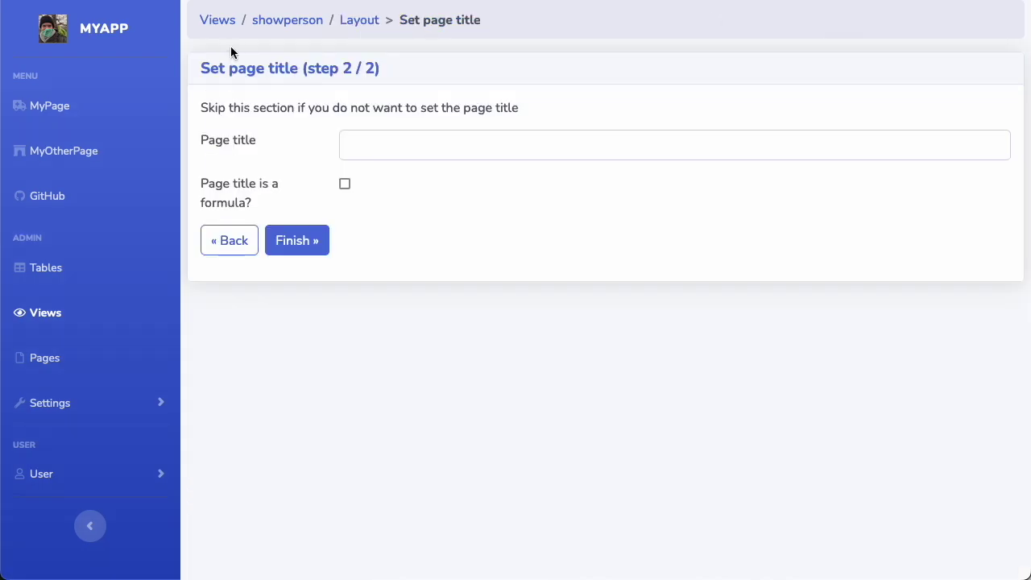
click(312, 244)
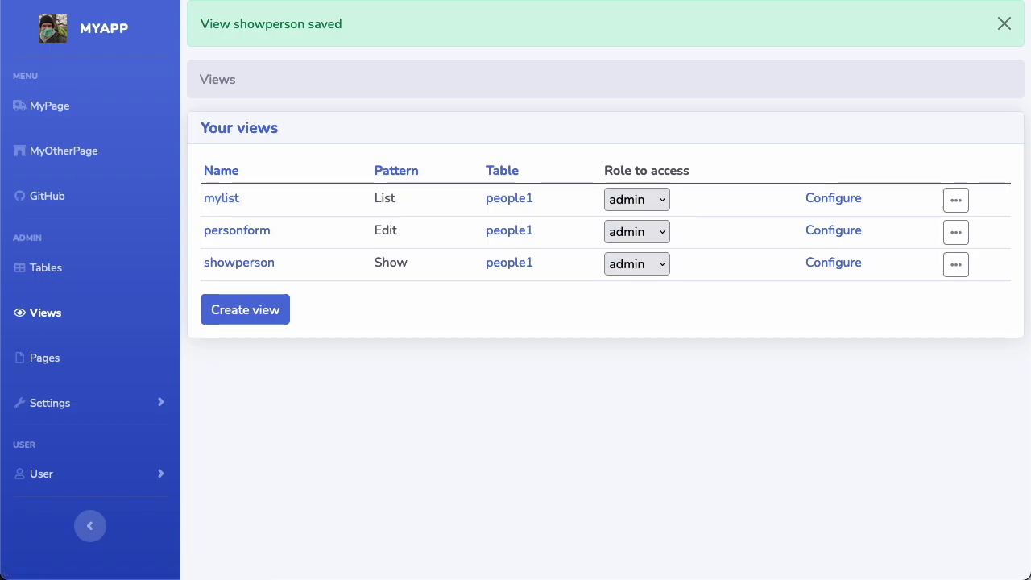
Add the mylist view to the site menu and open it from its new menu entry
click(958, 208)
click(922, 282)
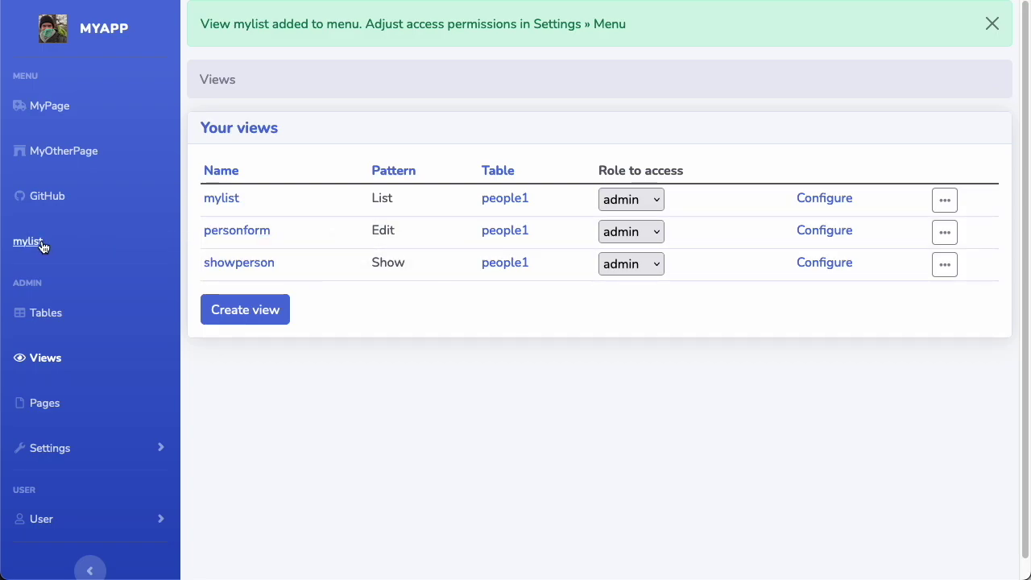
click(36, 243)
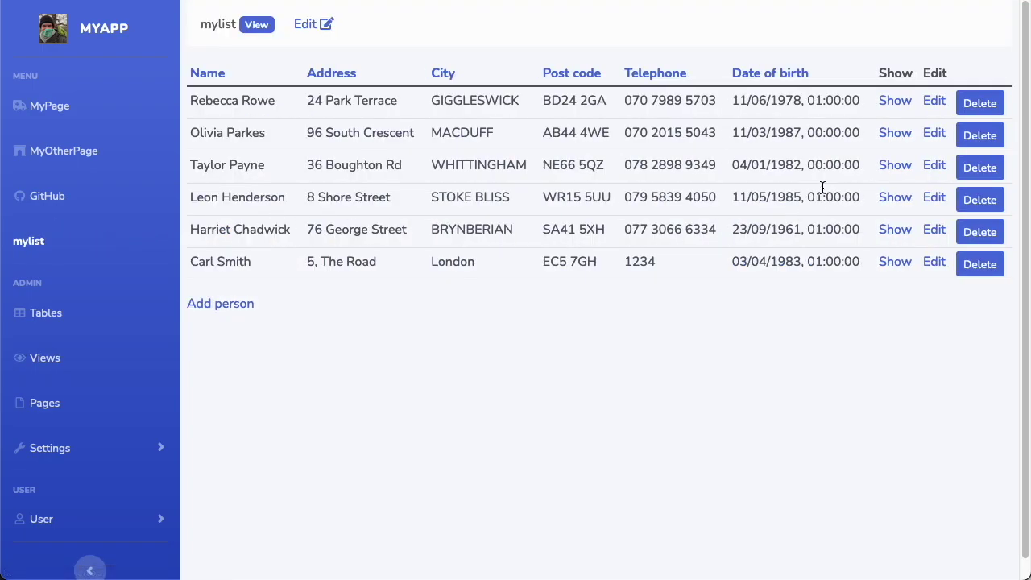
Show the first person in mylist, follow the Edit button to the personform, and return to the list without saving
click(894, 109)
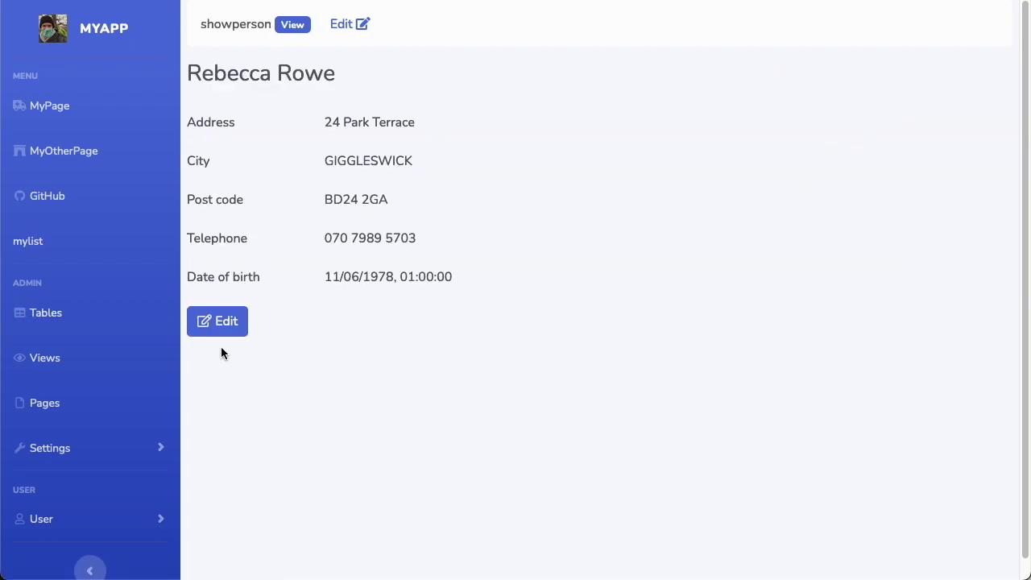
click(219, 318)
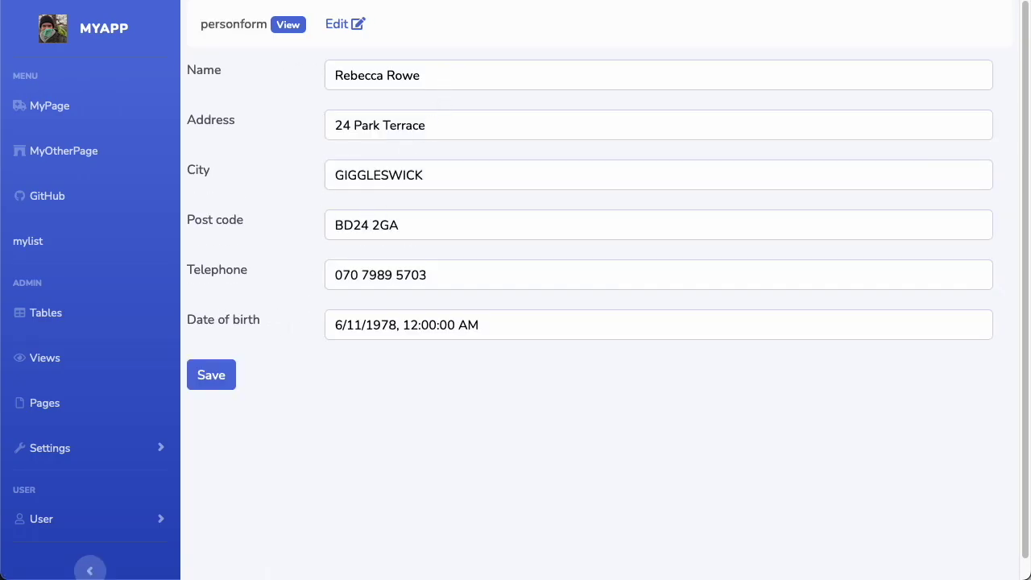
key(alt+Left)
key(alt+Left)
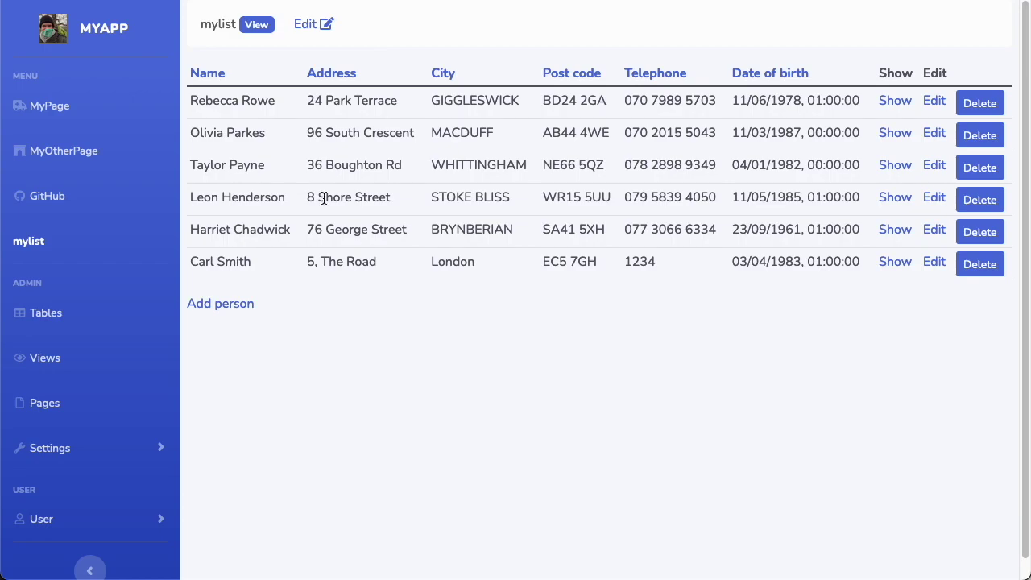